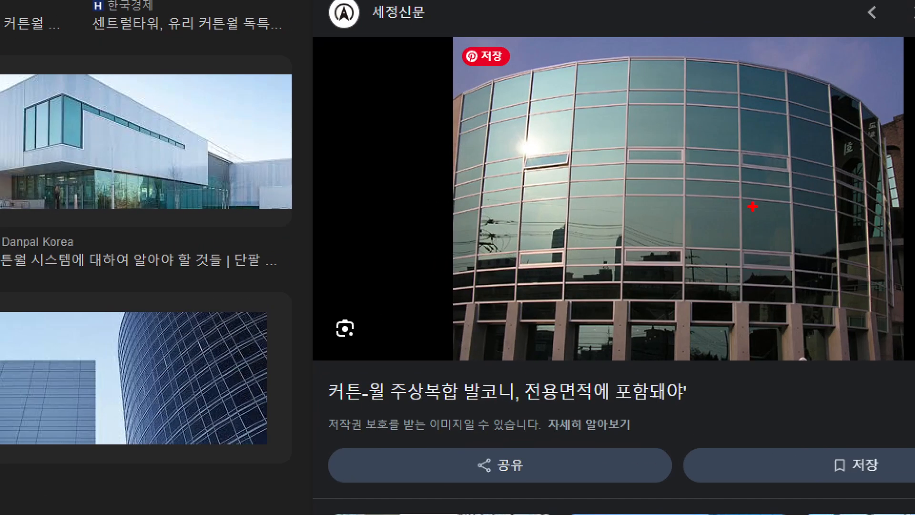
Step: Circle a group of glass panels in red on the photo of the curved curtain-wall building
{"action": "mouse_move", "coordinate": [745, 207]}
{"action": "left_mouse_down"}
{"action": "mouse_move", "coordinate": [725, 204]}
{"action": "mouse_move", "coordinate": [723, 165]}
{"action": "left_mouse_up"}
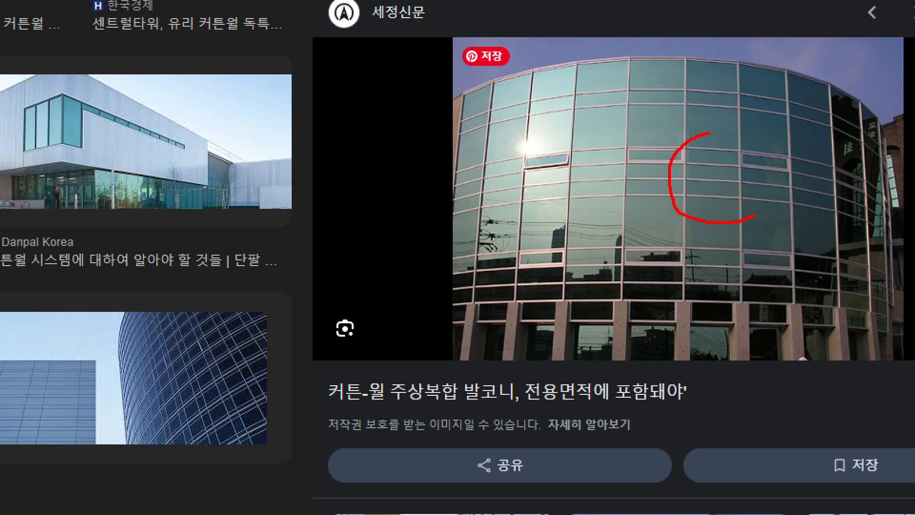
{"action": "mouse_move", "coordinate": [709, 132]}
{"action": "left_mouse_down"}
{"action": "mouse_move", "coordinate": [765, 198]}
{"action": "mouse_move", "coordinate": [731, 232]}
{"action": "left_mouse_up"}
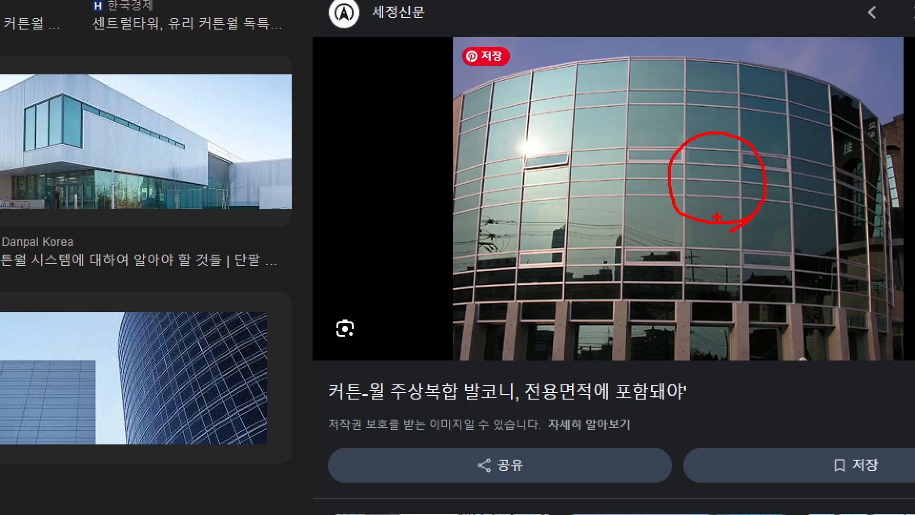
{"action": "left_click_drag", "start_coordinate": [711, 201], "coordinate": [719, 194]}
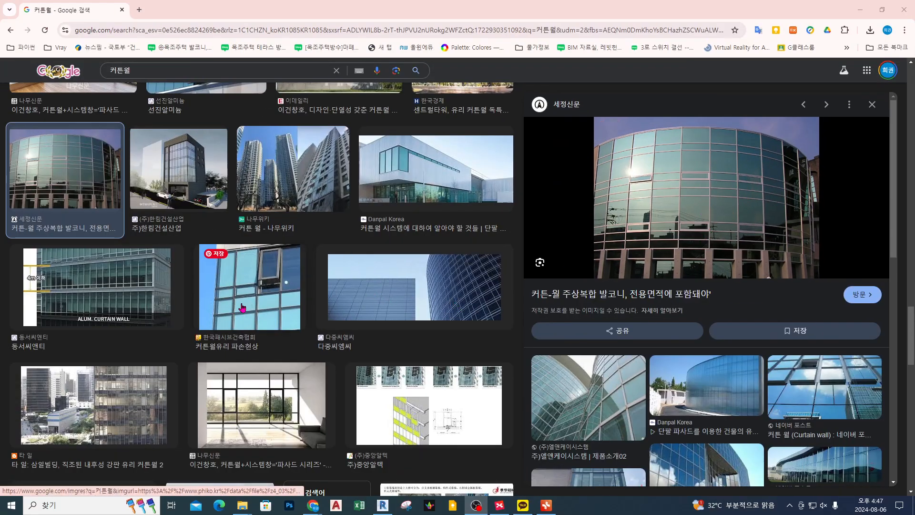
Step: Open the 커튼월유리 파손현상 photo and trace its horizontal and vertical frame members with red lines
{"action": "left_click", "coordinate": [253, 291]}
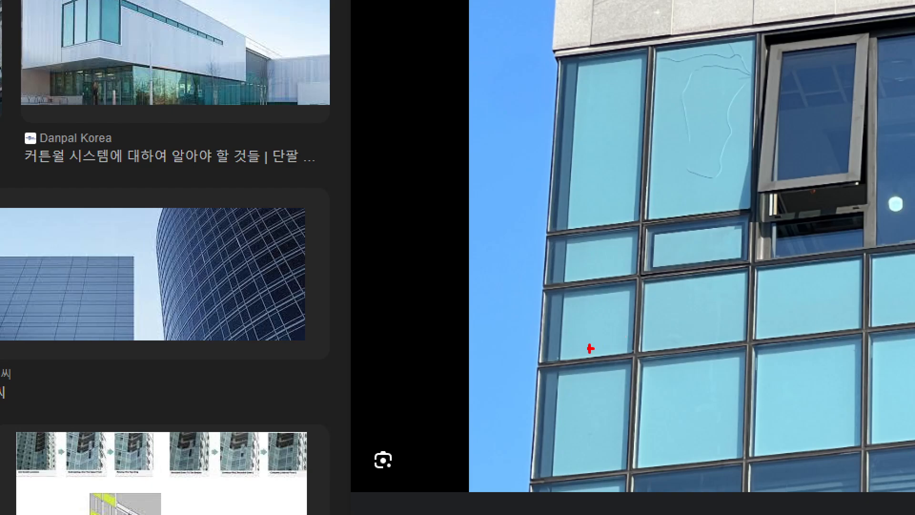
{"action": "left_click_drag", "start_coordinate": [621, 329], "coordinate": [670, 322]}
{"action": "left_click_drag", "start_coordinate": [614, 297], "coordinate": [669, 289]}
{"action": "left_click_drag", "start_coordinate": [570, 251], "coordinate": [692, 233]}
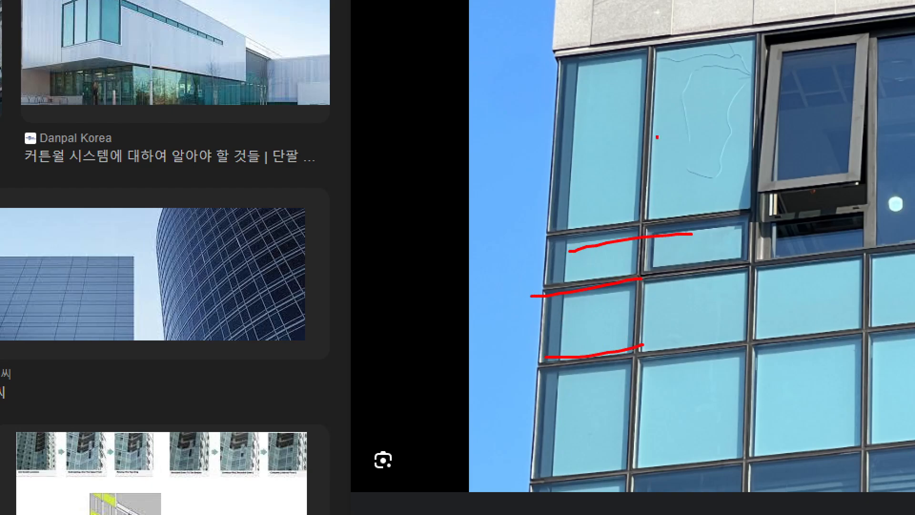
{"action": "left_click_drag", "start_coordinate": [652, 29], "coordinate": [660, 448]}
{"action": "left_click_drag", "start_coordinate": [768, 27], "coordinate": [772, 371]}
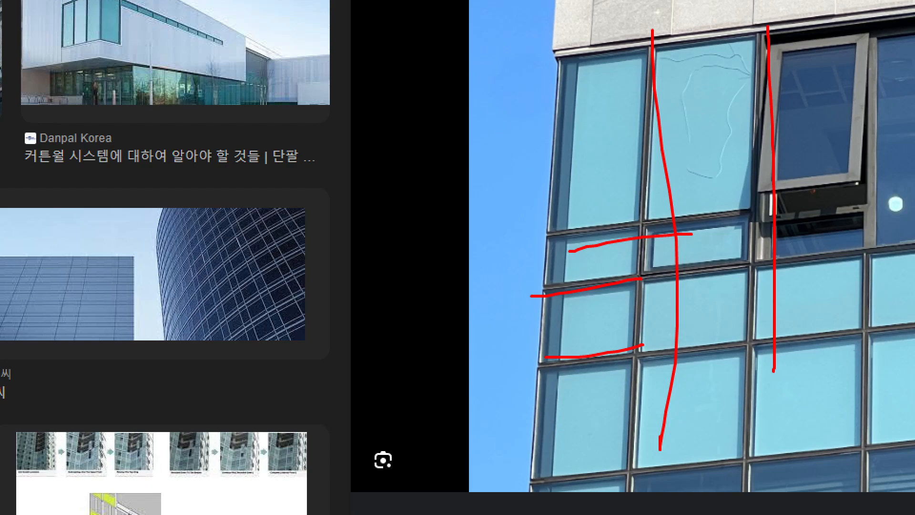
{"action": "key", "text": "Escape"}
Step: Hatch the upper glass panel beside the open window in red, and clear the markup
{"action": "key", "text": "ctrl+2"}
{"action": "left_click_drag", "start_coordinate": [703, 179], "coordinate": [689, 197]}
{"action": "left_click_drag", "start_coordinate": [707, 183], "coordinate": [692, 216]}
{"action": "mouse_move", "coordinate": [710, 197]}
{"action": "left_mouse_down"}
{"action": "mouse_move", "coordinate": [689, 238]}
{"action": "mouse_move", "coordinate": [705, 241]}
{"action": "left_mouse_up"}
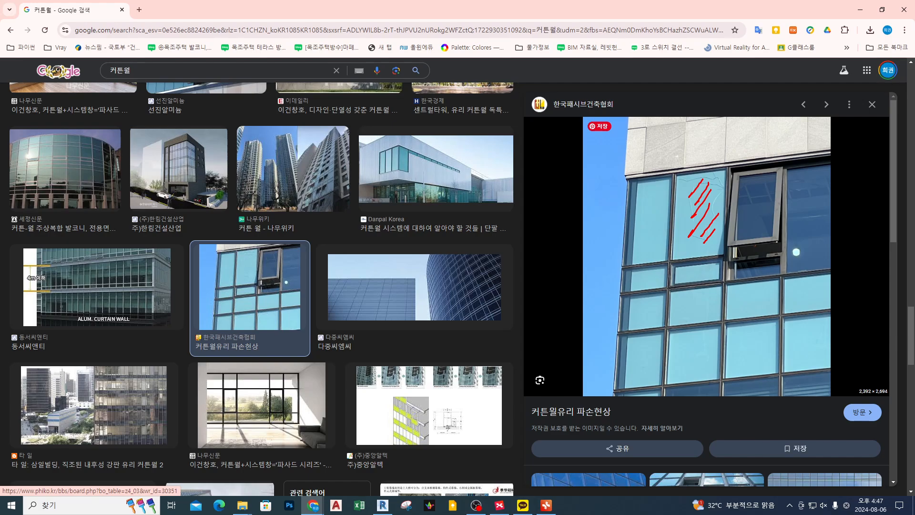
{"action": "key", "text": "Escape"}
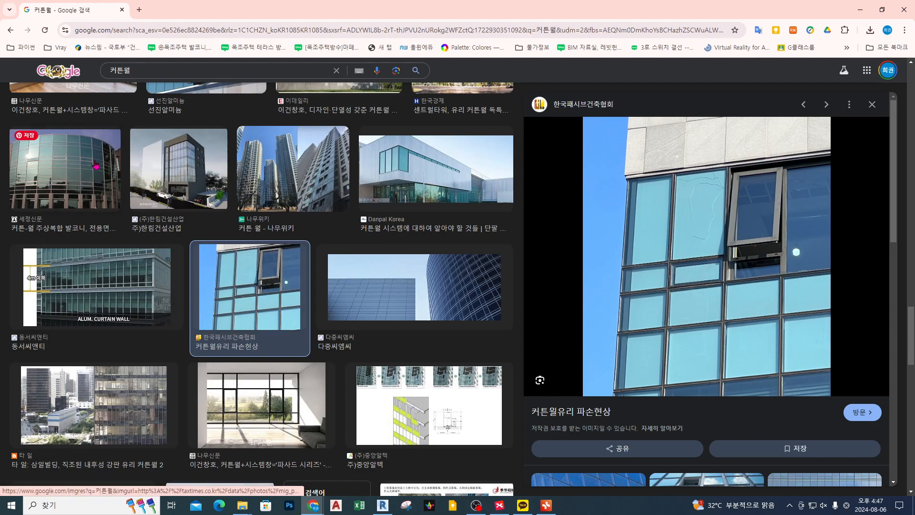
Step: Reopen the curved building photo from 세정신문 and browse further curtain wall image results
{"action": "left_click", "coordinate": [66, 170]}
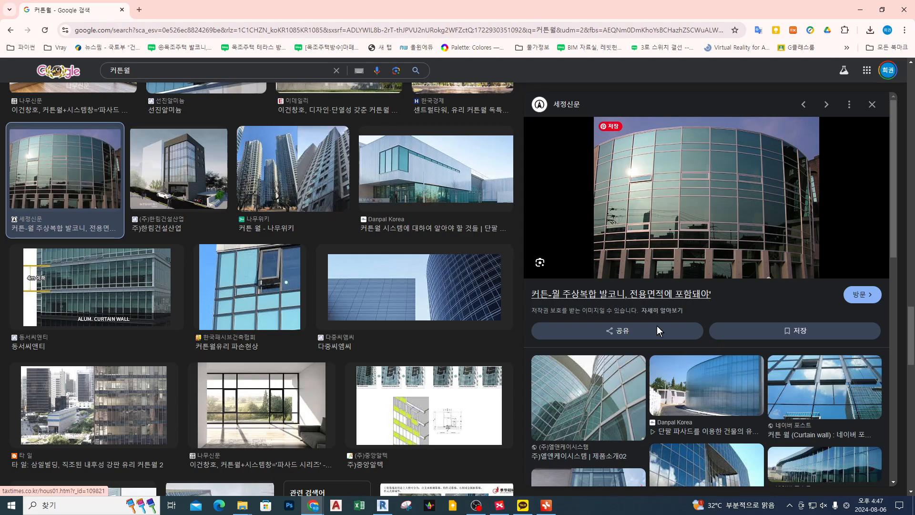
{"action": "scroll", "coordinate": [173, 256], "scroll_direction": "down", "scroll_amount": 5}
{"action": "scroll", "coordinate": [143, 258], "scroll_direction": "down", "scroll_amount": 3}
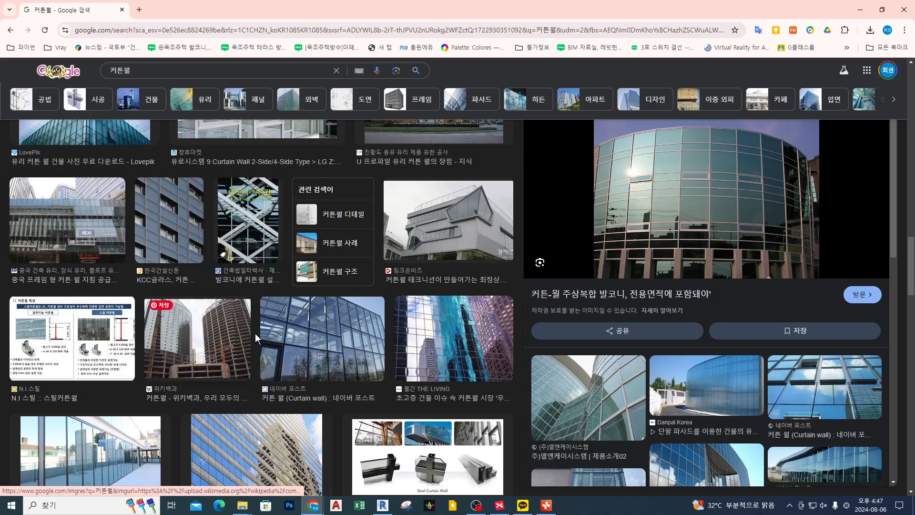
Step: Open the 커튼 월 (Curtain wall) : 네이버 포스트 photo and hatch two of its glass panels in red
{"action": "left_click", "coordinate": [324, 353]}
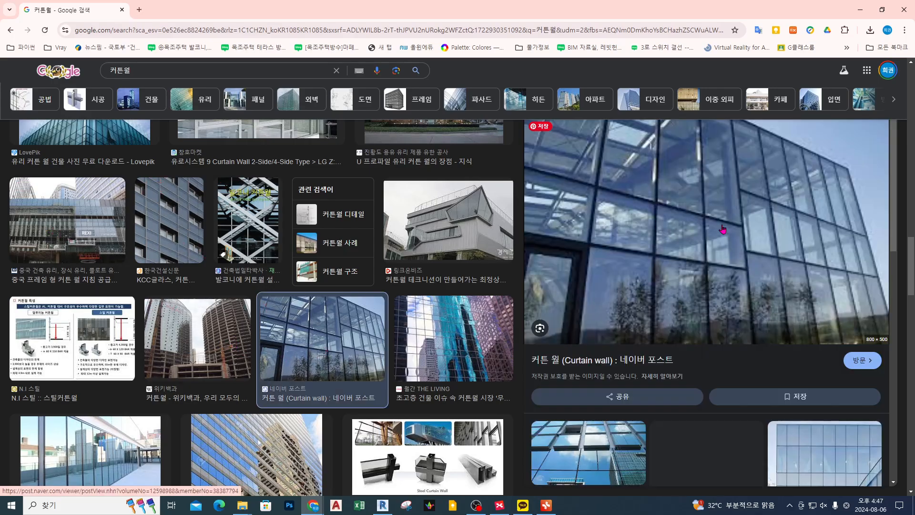
{"action": "mouse_move", "coordinate": [603, 193]}
{"action": "left_mouse_down"}
{"action": "mouse_move", "coordinate": [608, 224]}
{"action": "mouse_move", "coordinate": [624, 210]}
{"action": "mouse_move", "coordinate": [632, 230]}
{"action": "mouse_move", "coordinate": [647, 218]}
{"action": "mouse_move", "coordinate": [643, 248]}
{"action": "left_mouse_up"}
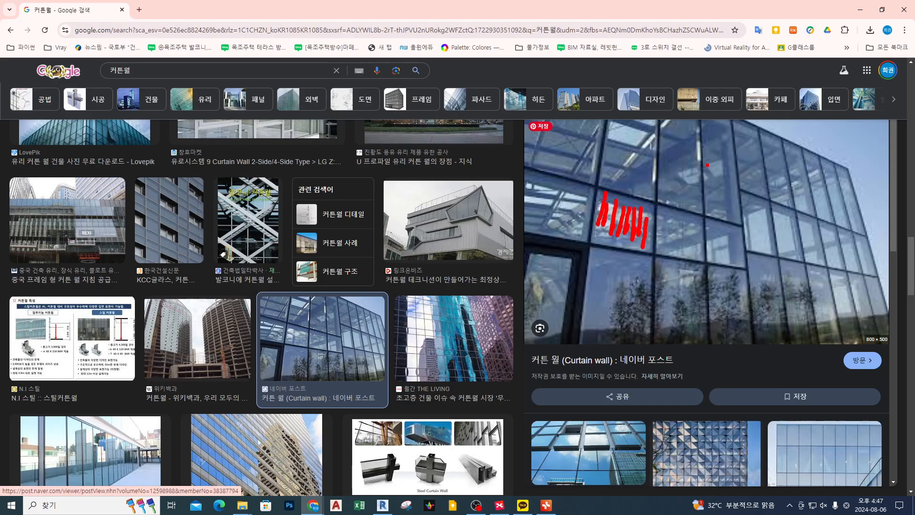
{"action": "mouse_move", "coordinate": [708, 115]}
{"action": "left_mouse_down"}
{"action": "mouse_move", "coordinate": [724, 125]}
{"action": "mouse_move", "coordinate": [714, 151]}
{"action": "mouse_move", "coordinate": [726, 176]}
{"action": "mouse_move", "coordinate": [707, 196]}
{"action": "mouse_move", "coordinate": [719, 211]}
{"action": "mouse_move", "coordinate": [705, 219]}
{"action": "left_mouse_up"}
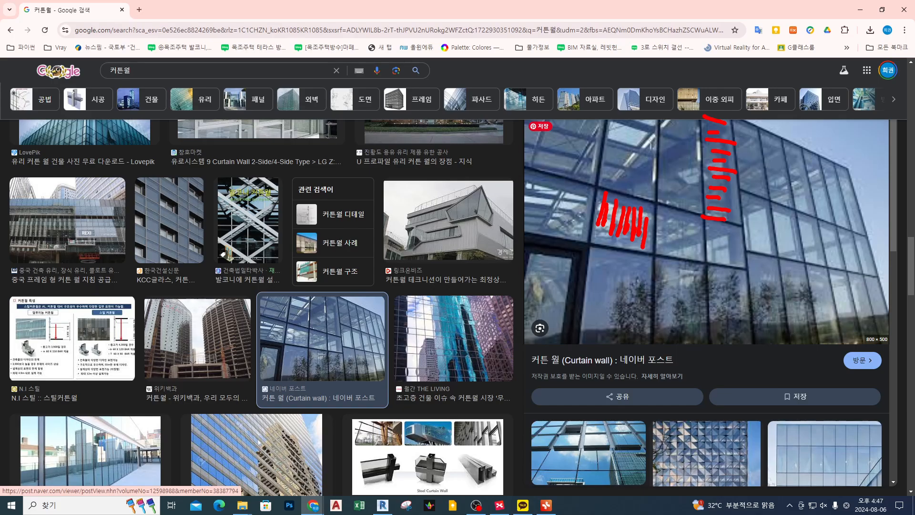
Step: Leave the image search and switch to the 10 커튼월 mind map in Xmind with the facade photo collage
{"action": "scroll", "coordinate": [428, 341], "scroll_direction": "down", "scroll_amount": 1}
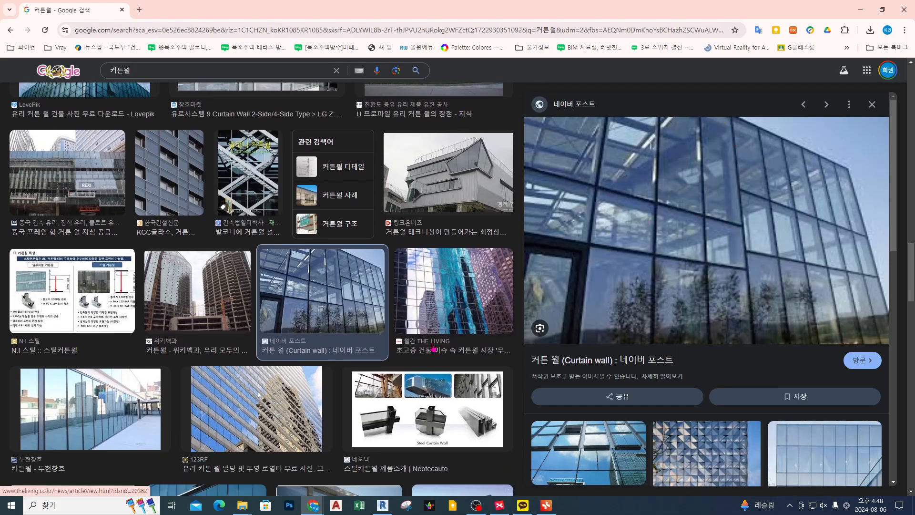
{"action": "scroll", "coordinate": [434, 349], "scroll_direction": "down", "scroll_amount": 5}
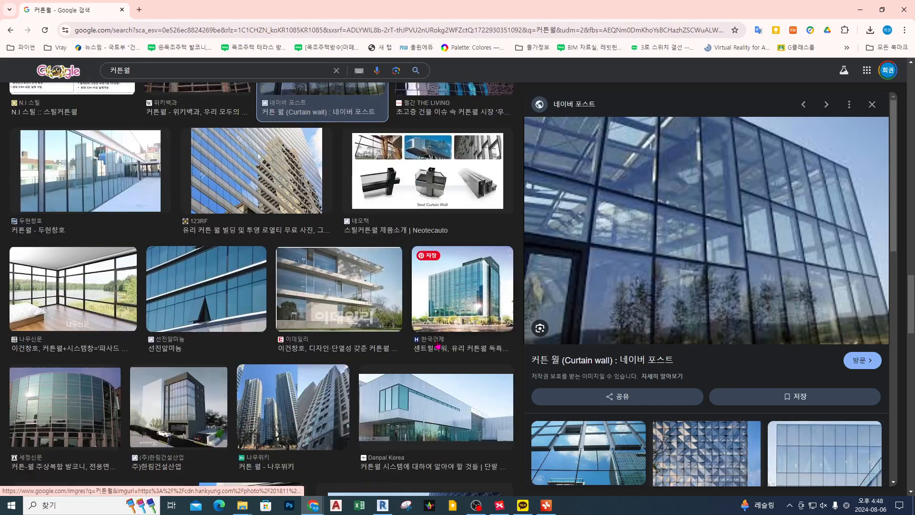
{"action": "left_click", "coordinate": [863, 12]}
{"action": "left_click", "coordinate": [129, 226]}
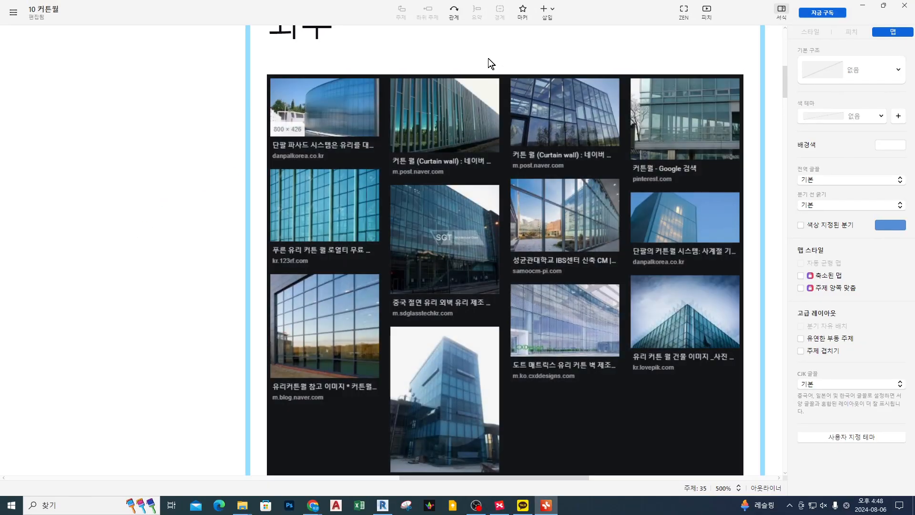
Step: Mark the vertical-fin facade and the gridded glass building in the collage with red circles and check marks, and clear them
{"action": "left_click", "coordinate": [464, 110]}
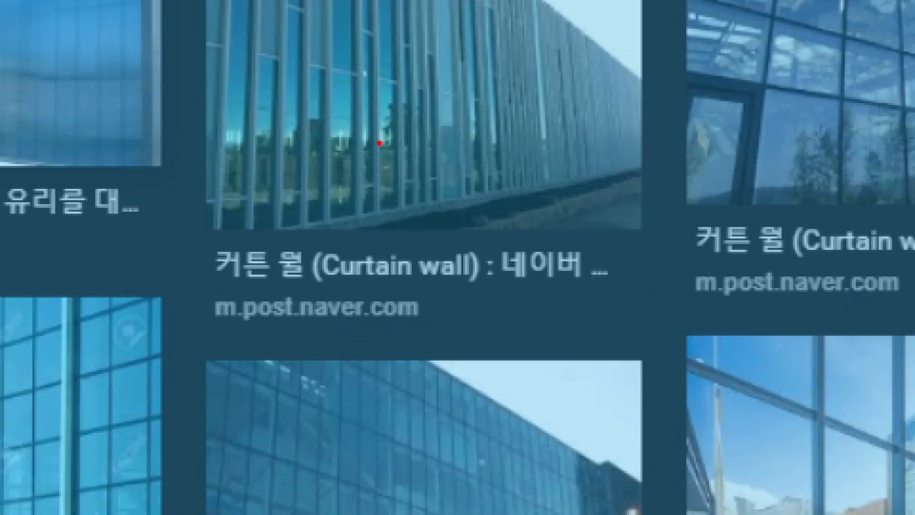
{"action": "mouse_move", "coordinate": [378, 143]}
{"action": "left_mouse_down"}
{"action": "mouse_move", "coordinate": [344, 165]}
{"action": "mouse_move", "coordinate": [399, 173]}
{"action": "mouse_move", "coordinate": [380, 189]}
{"action": "left_mouse_up"}
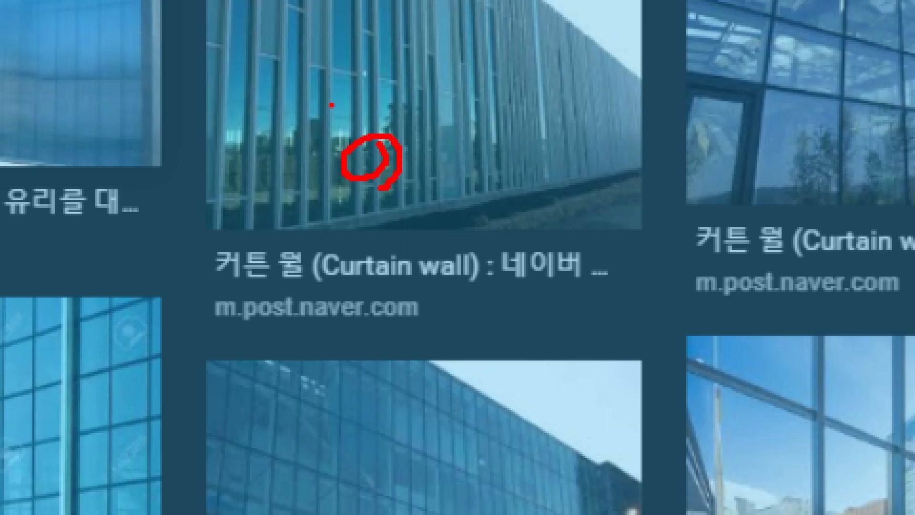
{"action": "left_click_drag", "start_coordinate": [332, 104], "coordinate": [351, 108]}
{"action": "mouse_move", "coordinate": [855, 148]}
{"action": "left_mouse_down"}
{"action": "mouse_move", "coordinate": [701, 52]}
{"action": "mouse_move", "coordinate": [863, 132]}
{"action": "mouse_move", "coordinate": [842, 126]}
{"action": "left_mouse_up"}
{"action": "left_click_drag", "start_coordinate": [790, 48], "coordinate": [812, 50]}
{"action": "left_click", "coordinate": [815, 56]}
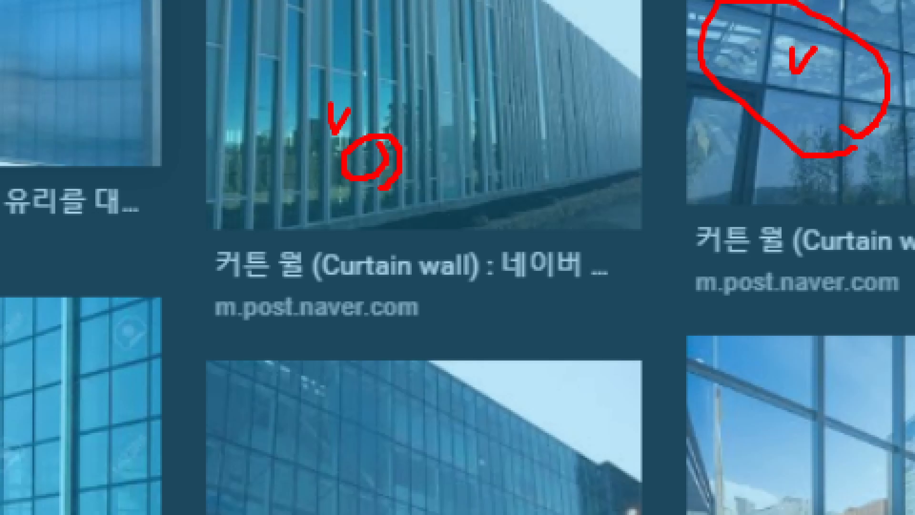
{"action": "left_click_drag", "start_coordinate": [357, 20], "coordinate": [389, 31]}
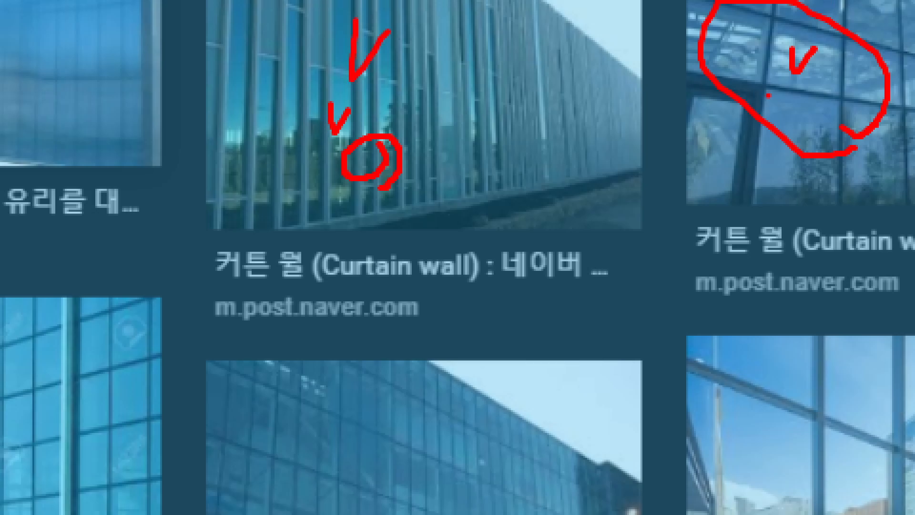
{"action": "key", "text": "Escape"}
Step: Enlarge the exterior facade collage image to 361 × 320 px
{"action": "scroll", "coordinate": [558, 53], "scroll_direction": "right", "scroll_amount": 3}
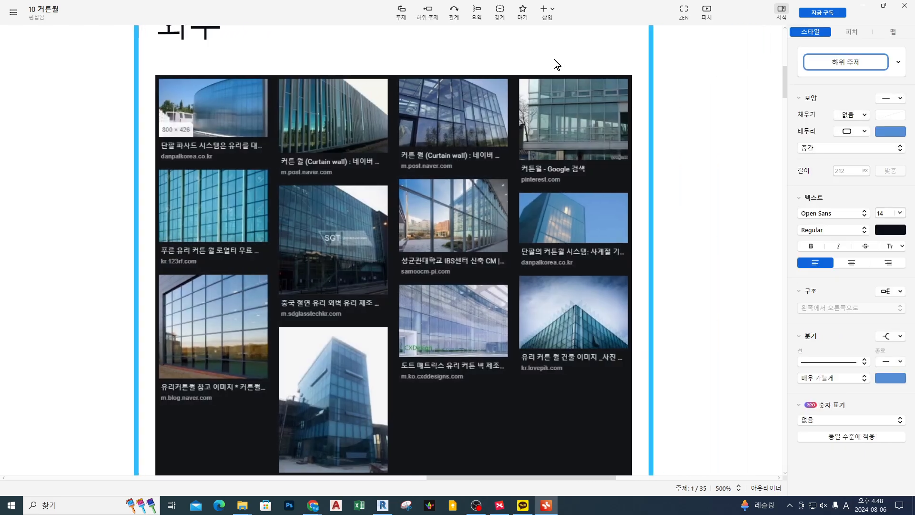
{"action": "left_click", "coordinate": [572, 88]}
{"action": "scroll", "coordinate": [560, 154], "scroll_direction": "down", "scroll_amount": 4}
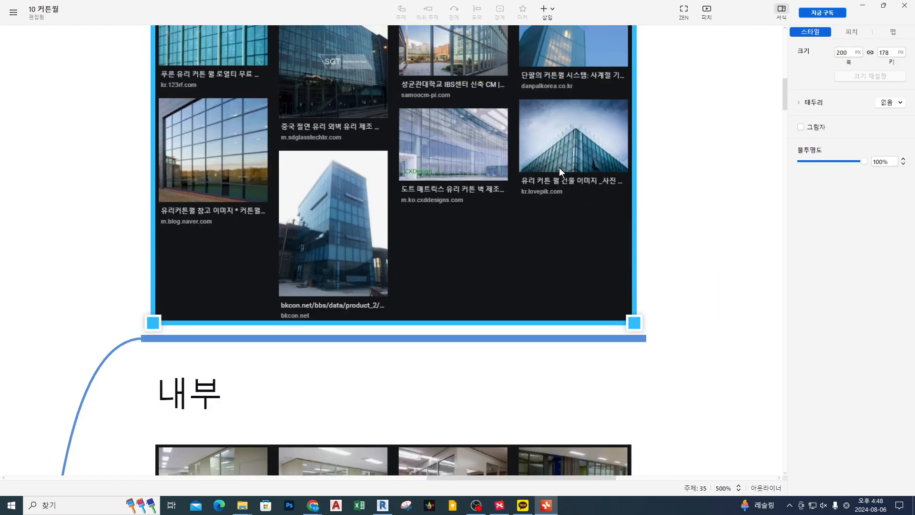
{"action": "scroll", "coordinate": [559, 168], "scroll_direction": "up", "scroll_amount": 3}
{"action": "left_click_drag", "start_coordinate": [634, 39], "coordinate": [881, 3]}
{"action": "scroll", "coordinate": [440, 250], "scroll_direction": "up", "scroll_amount": 5}
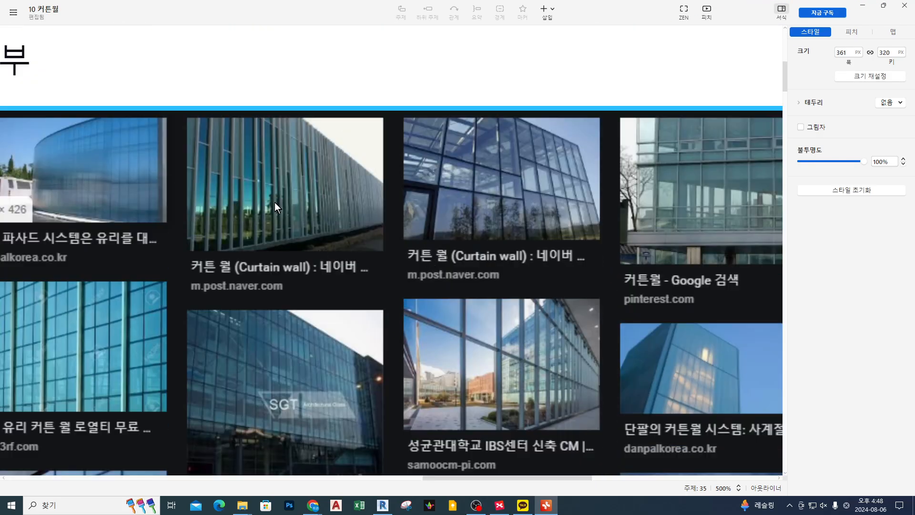
Step: Trace the closely spaced vertical mullions in red on the vertical-fin facade photo, and clear the markup
{"action": "double_click", "coordinate": [216, 63]}
{"action": "scroll", "coordinate": [220, 85], "scroll_direction": "up", "scroll_amount": 4}
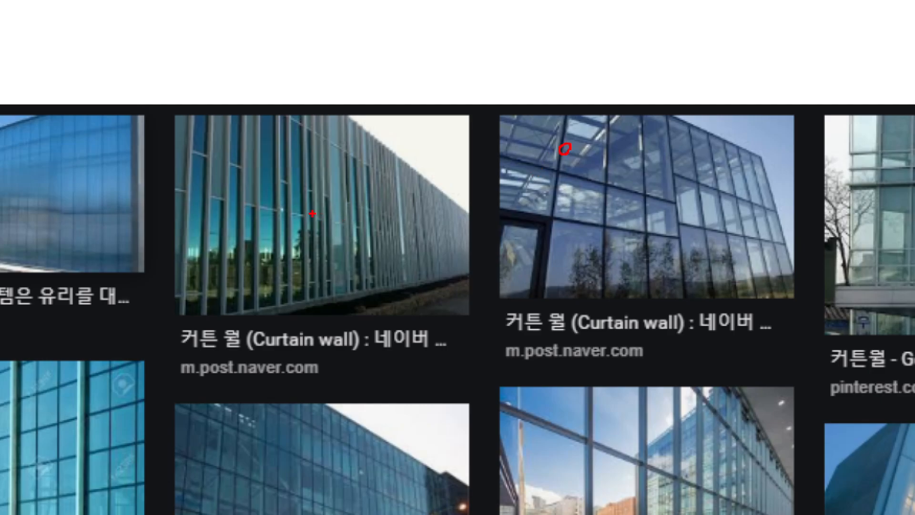
{"action": "left_click_drag", "start_coordinate": [314, 212], "coordinate": [270, 212]}
{"action": "left_click_drag", "start_coordinate": [259, 103], "coordinate": [247, 309]}
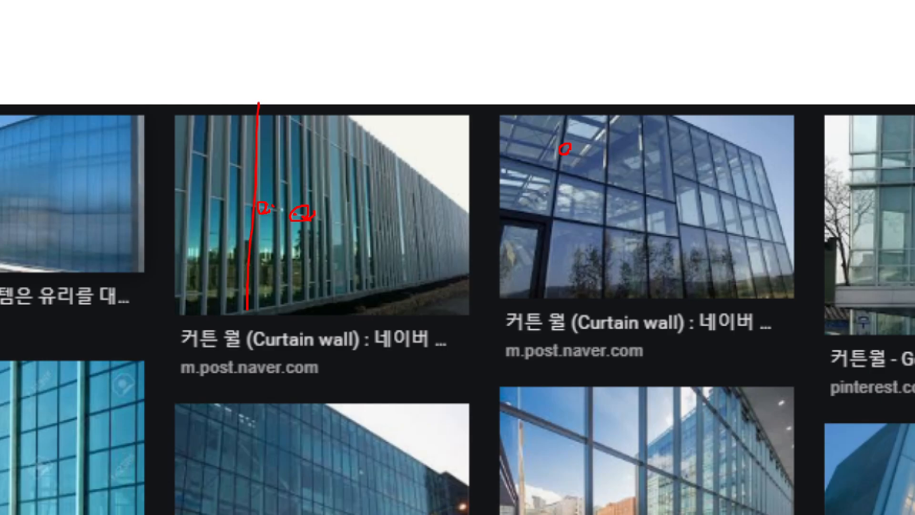
{"action": "mouse_move", "coordinate": [275, 94]}
{"action": "left_mouse_down"}
{"action": "mouse_move", "coordinate": [274, 253]}
{"action": "mouse_move", "coordinate": [288, 235]}
{"action": "left_mouse_up"}
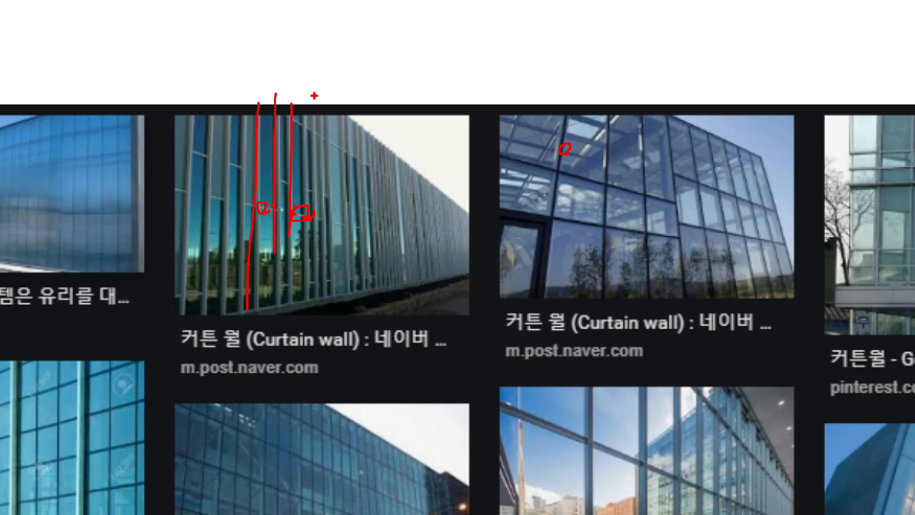
{"action": "left_click_drag", "start_coordinate": [314, 95], "coordinate": [314, 245]}
{"action": "left_click_drag", "start_coordinate": [331, 112], "coordinate": [329, 240]}
{"action": "left_click_drag", "start_coordinate": [345, 111], "coordinate": [336, 285]}
{"action": "key", "text": "Escape"}
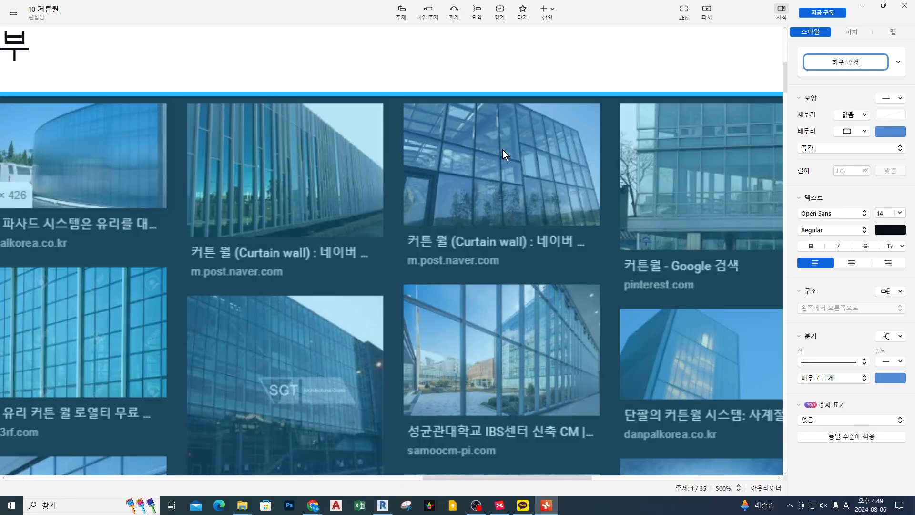
Step: Circle the offset frame joints and a vertical mullion in red on the gridded glass building photo, and clear the markup
{"action": "key", "text": "ctrl+1"}
{"action": "key", "text": "Escape"}
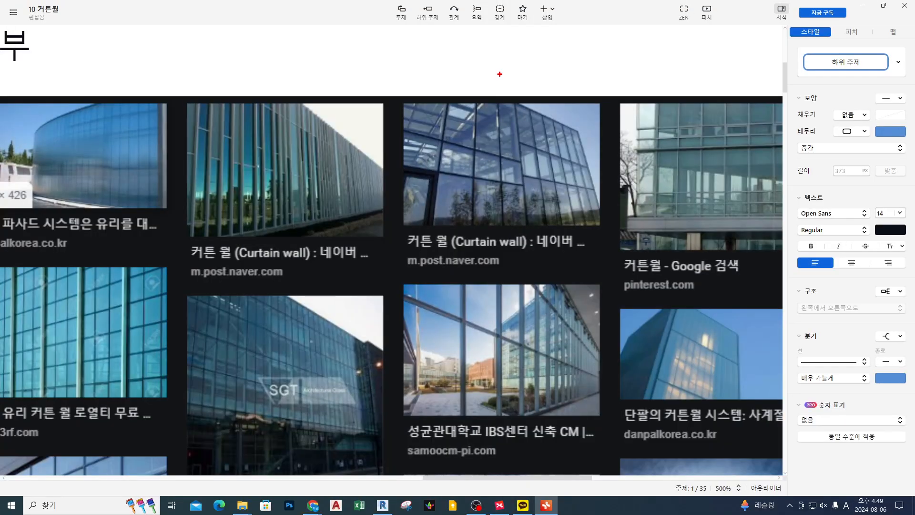
{"action": "key", "text": "ctrl+1"}
{"action": "left_click_drag", "start_coordinate": [532, 169], "coordinate": [519, 167]}
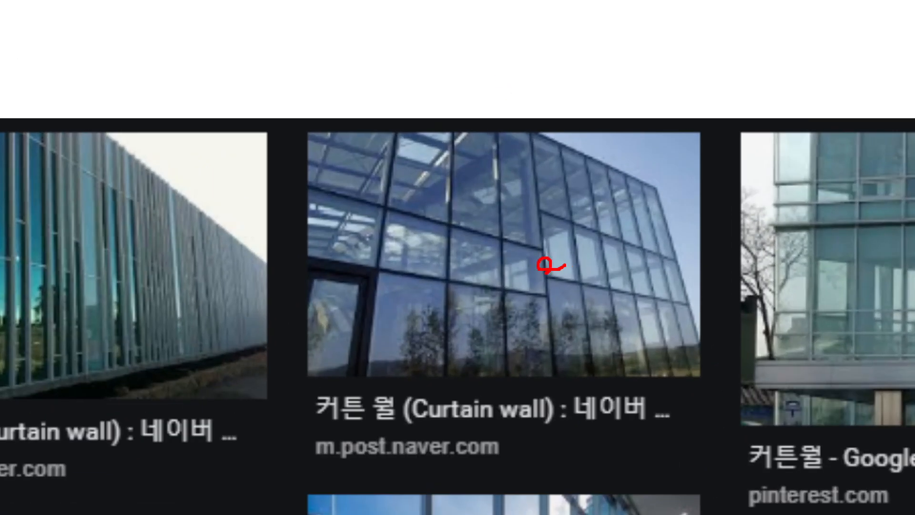
{"action": "left_click_drag", "start_coordinate": [517, 253], "coordinate": [526, 255]}
{"action": "scroll", "coordinate": [525, 256], "scroll_direction": "up", "scroll_amount": 1}
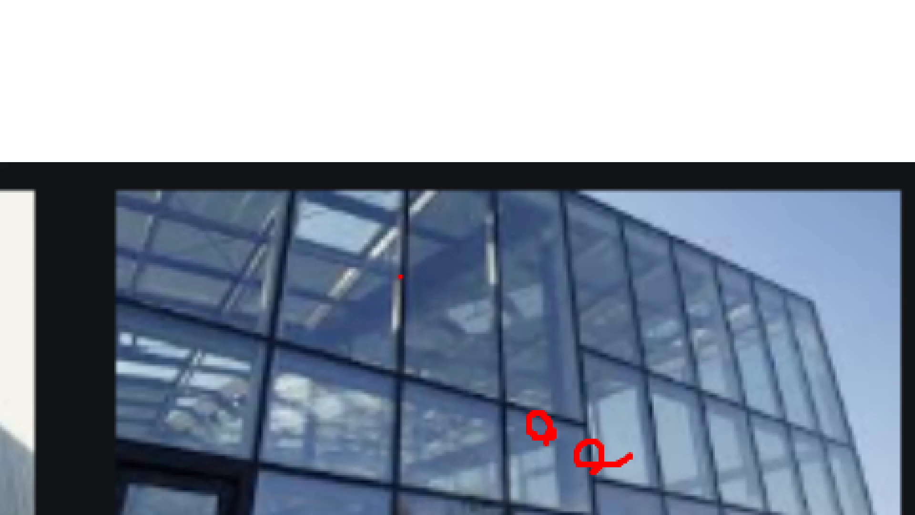
{"action": "mouse_move", "coordinate": [400, 276]}
{"action": "left_mouse_down"}
{"action": "mouse_move", "coordinate": [376, 295]}
{"action": "mouse_move", "coordinate": [396, 314]}
{"action": "mouse_move", "coordinate": [419, 275]}
{"action": "left_mouse_up"}
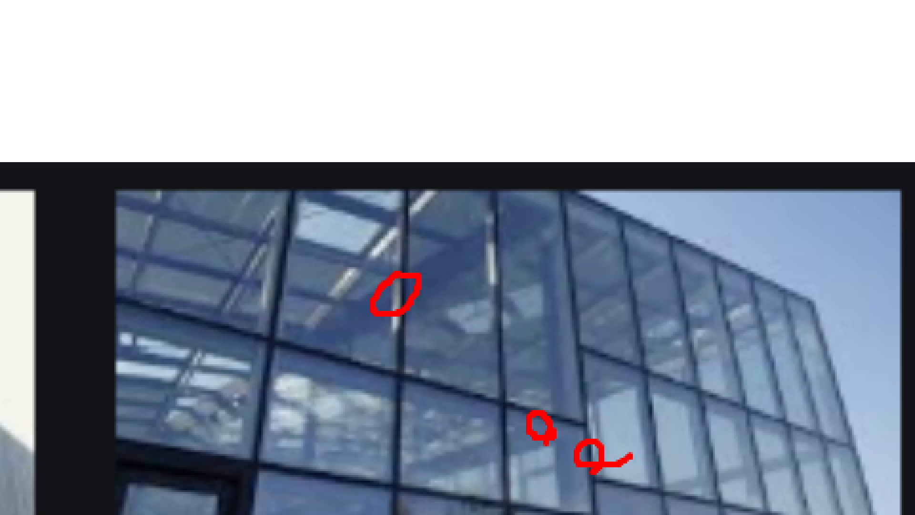
{"action": "key", "text": "Escape"}
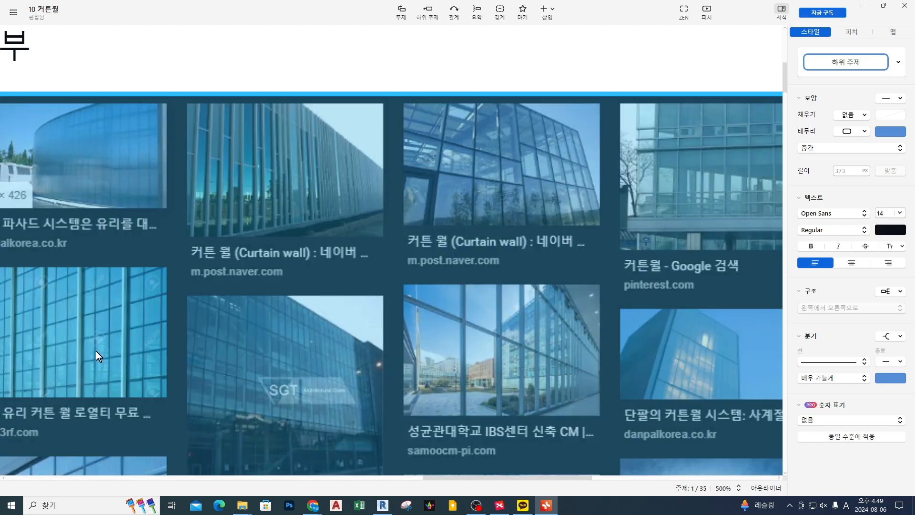
Step: Mark the vertical mullions in red on the 푸른 유리 커튼 월 photo in the collage
{"action": "left_click", "coordinate": [89, 332]}
{"action": "scroll", "coordinate": [363, 258], "scroll_direction": "down", "scroll_amount": 3}
{"action": "scroll", "coordinate": [363, 259], "scroll_direction": "up", "scroll_amount": 1}
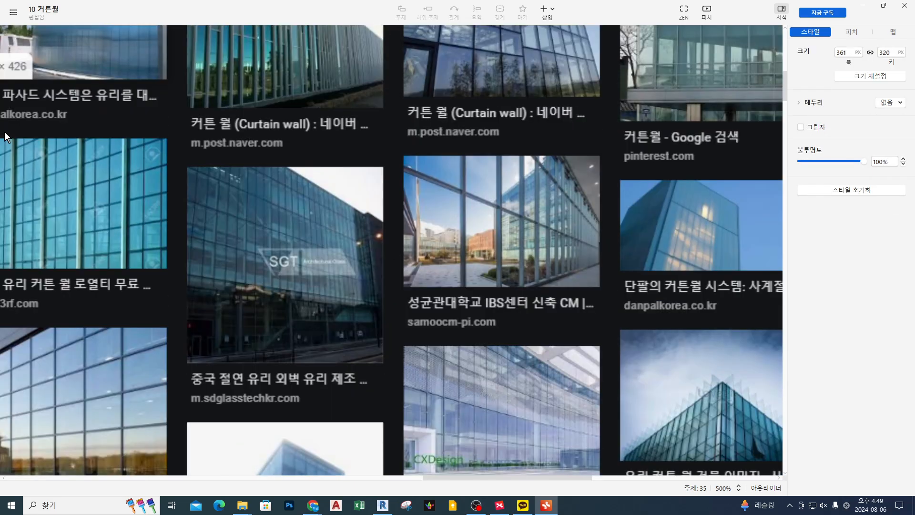
{"action": "left_click_drag", "start_coordinate": [554, 477], "coordinate": [480, 480]}
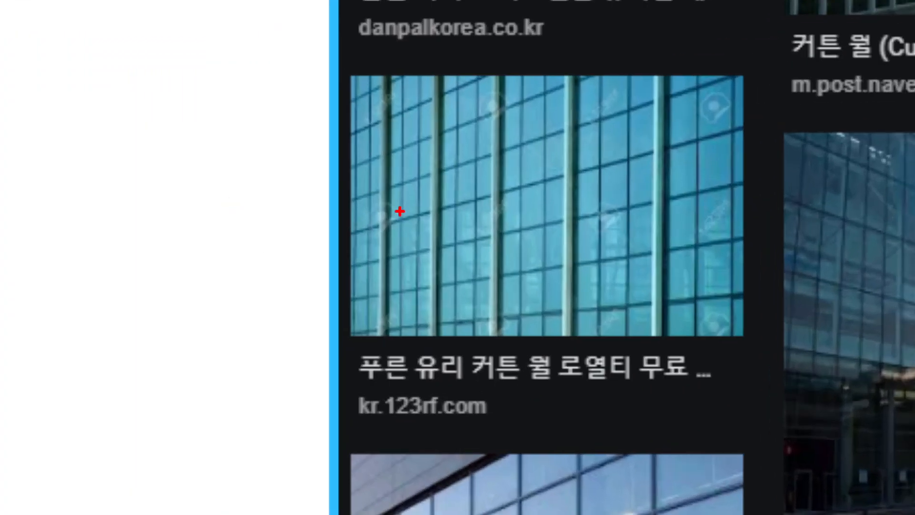
{"action": "left_click_drag", "start_coordinate": [394, 219], "coordinate": [396, 197]}
{"action": "left_click_drag", "start_coordinate": [561, 195], "coordinate": [526, 273]}
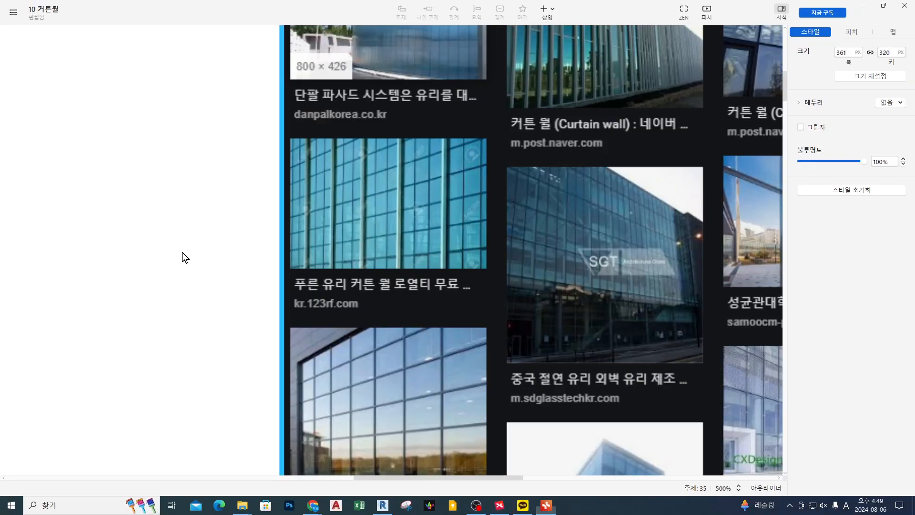
Step: Examine the gridded glass facade in the 유리커튼월 참고 이미지 photo lower in the collage
{"action": "scroll", "coordinate": [173, 269], "scroll_direction": "down", "scroll_amount": 3}
{"action": "scroll", "coordinate": [173, 270], "scroll_direction": "down", "scroll_amount": 2}
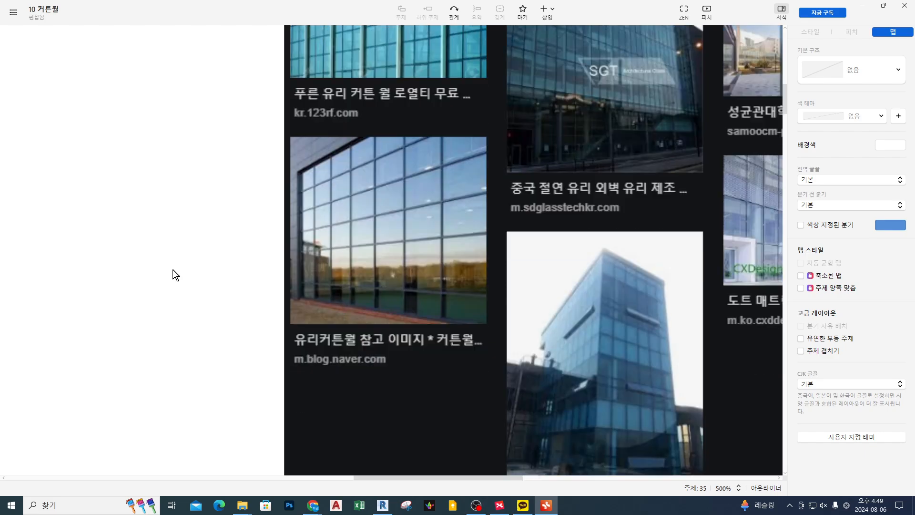
{"action": "mouse_move", "coordinate": [188, 285]}
{"action": "left_mouse_down"}
{"action": "mouse_move", "coordinate": [321, 255]}
{"action": "mouse_move", "coordinate": [312, 275]}
{"action": "left_mouse_up"}
{"action": "key", "text": "Escape"}
{"action": "left_click", "coordinate": [497, 269]}
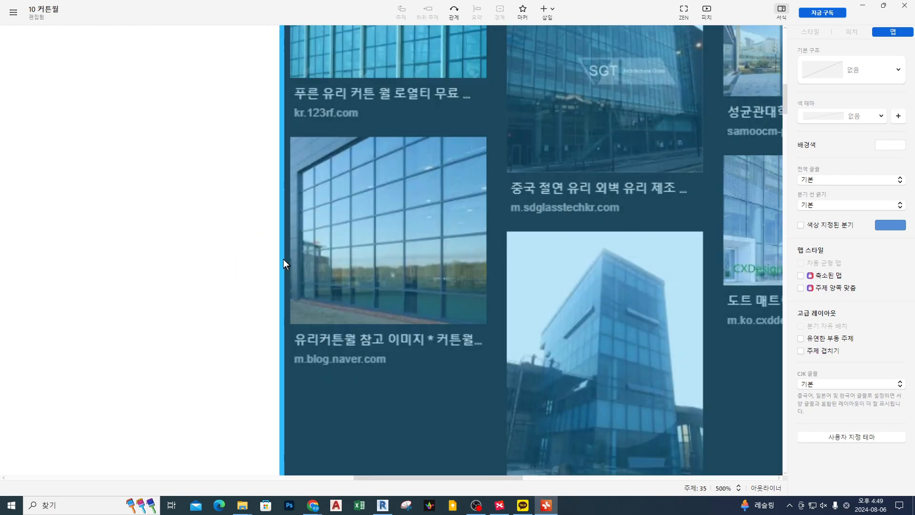
{"action": "right_click_drag", "start_coordinate": [247, 267], "coordinate": [307, 318]}
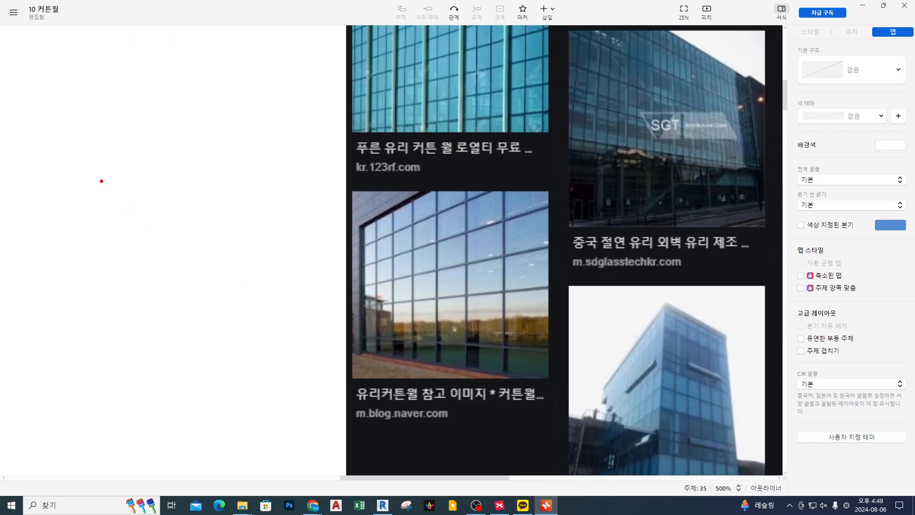
Step: Switch to Chrome, search Google for 이중커튼월, and show the image results in a maximized window
{"action": "left_click", "coordinate": [314, 508]}
{"action": "left_click", "coordinate": [357, 237]}
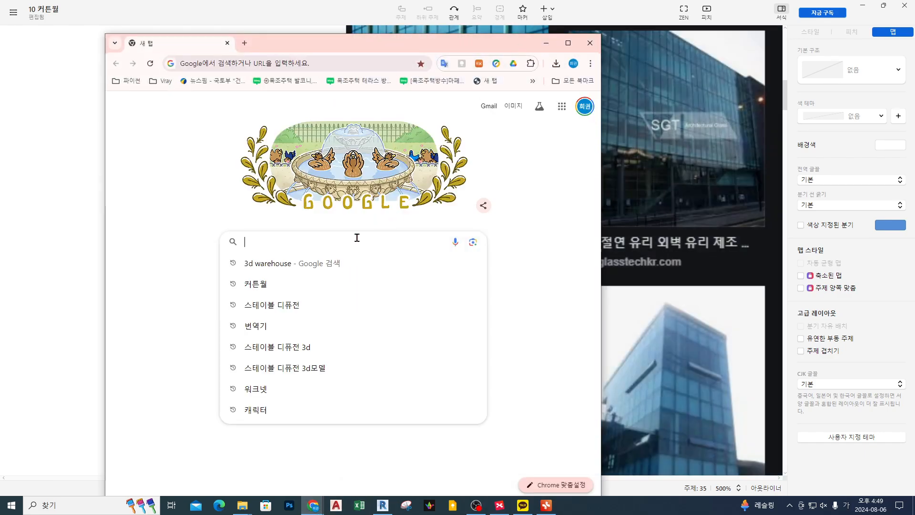
{"action": "type", "text": "DLWND"}
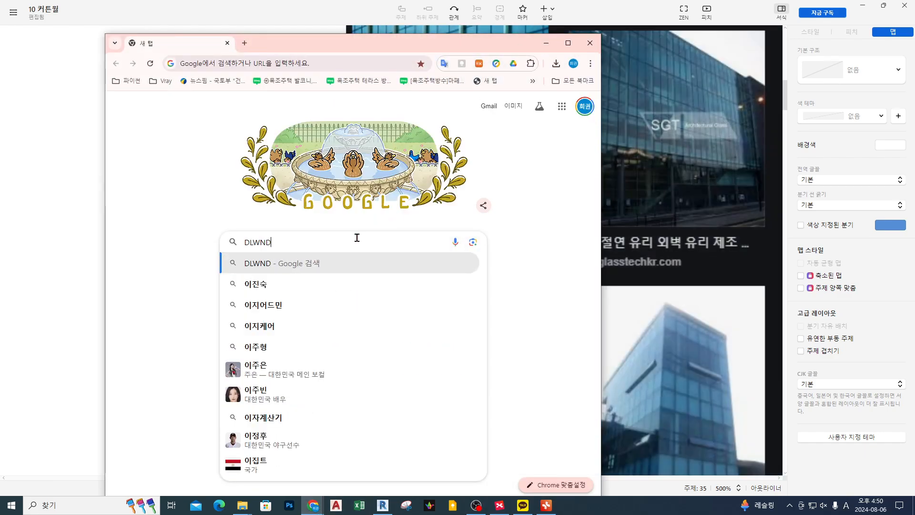
{"action": "key", "text": "ctrl+a"}
{"action": "key", "text": "Hangul"}
{"action": "type", "text": "이"}
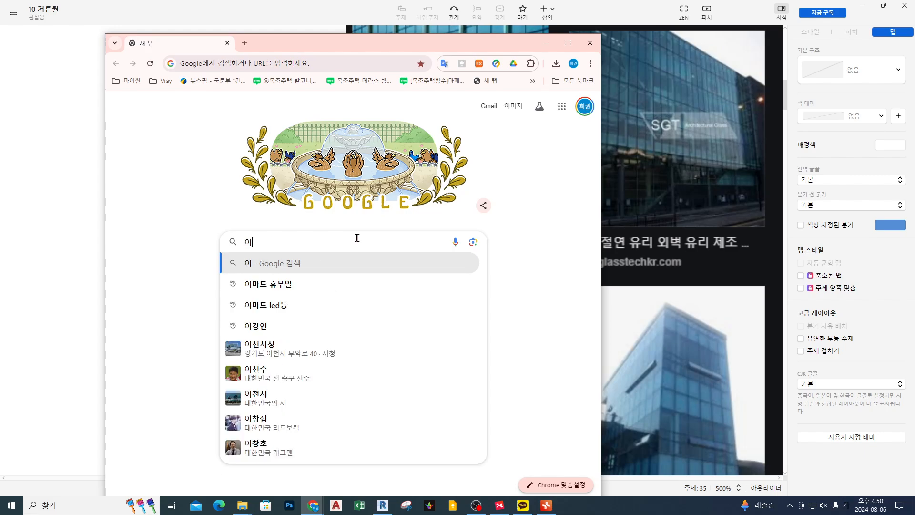
{"action": "type", "text": "중ㅋㅓ튼월"}
{"action": "key", "text": "Return"}
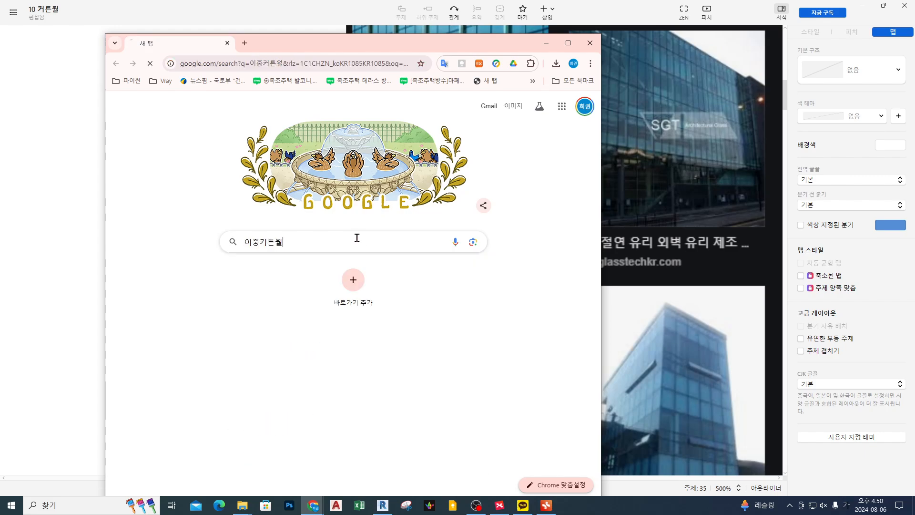
{"action": "left_click", "coordinate": [157, 144]}
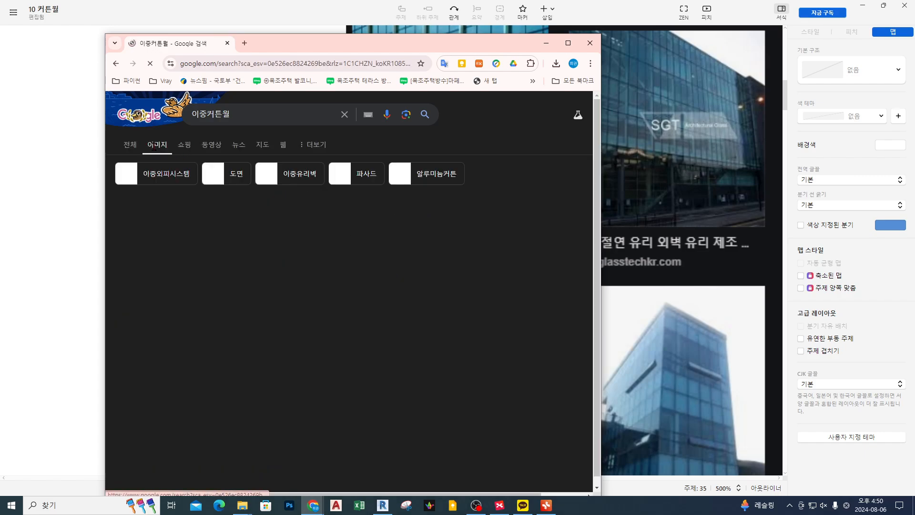
{"action": "left_click", "coordinate": [568, 43]}
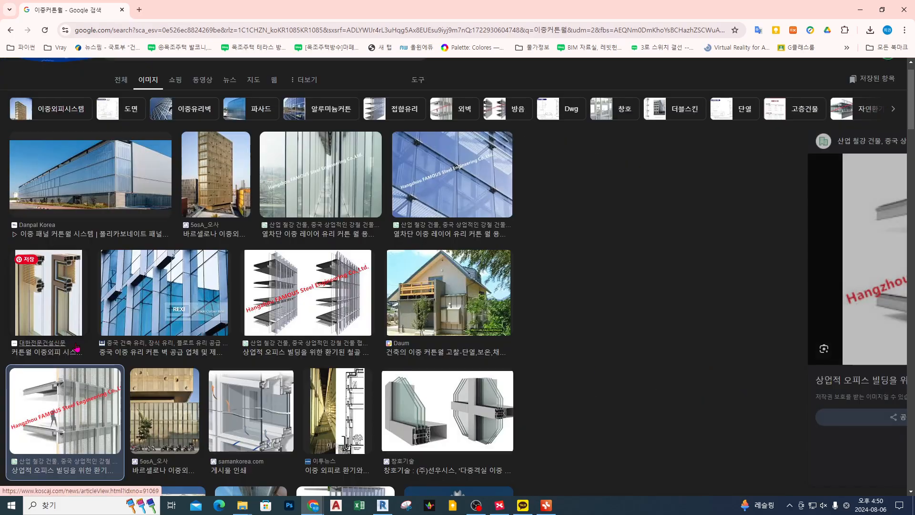
Step: Mark the outer and inner skins and the gap between them in red on the 상업적 오피스 빌딩 double-skin image
{"action": "left_click", "coordinate": [76, 343]}
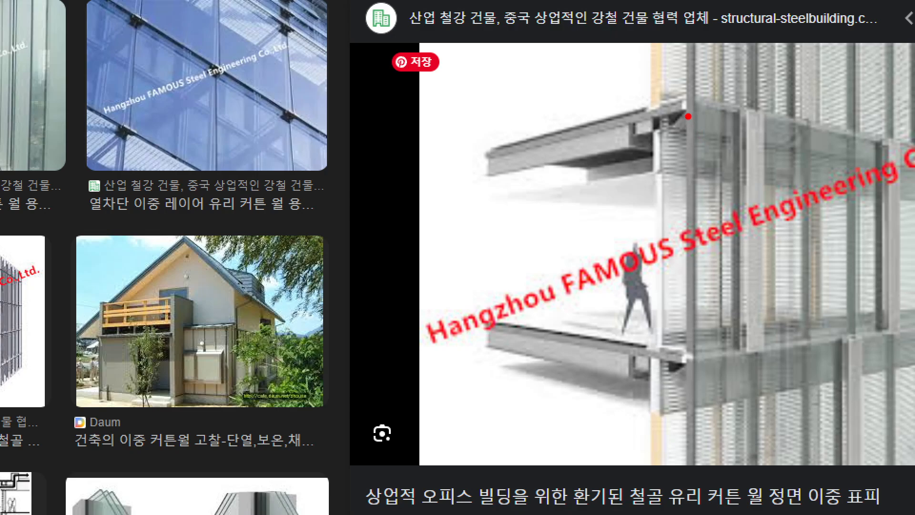
{"action": "left_click_drag", "start_coordinate": [688, 116], "coordinate": [702, 338]}
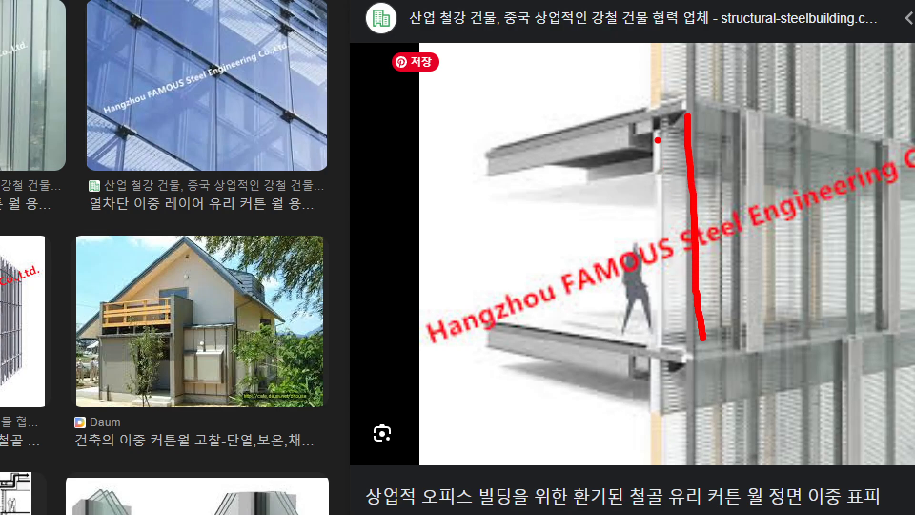
{"action": "left_click_drag", "start_coordinate": [656, 138], "coordinate": [658, 327]}
{"action": "left_click_drag", "start_coordinate": [675, 206], "coordinate": [673, 220]}
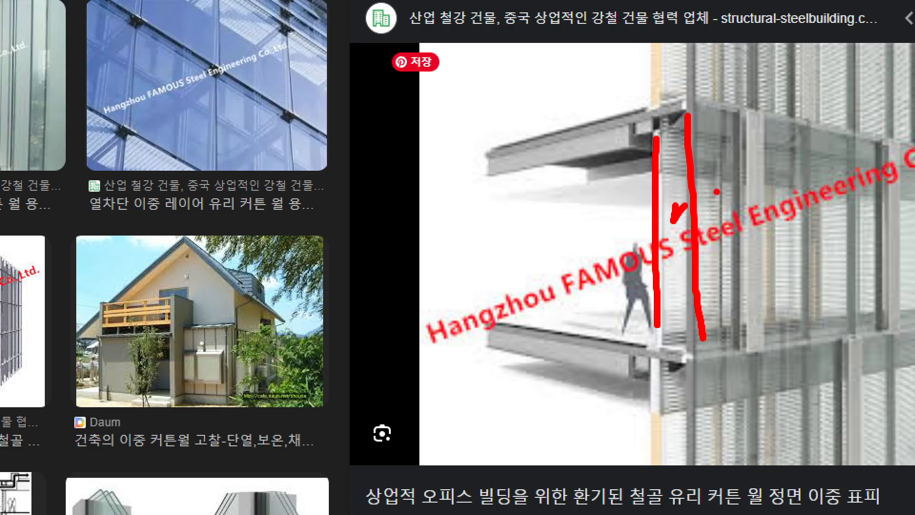
{"action": "mouse_move", "coordinate": [752, 241]}
{"action": "left_mouse_down"}
{"action": "mouse_move", "coordinate": [685, 275]}
{"action": "mouse_move", "coordinate": [734, 278]}
{"action": "left_mouse_up"}
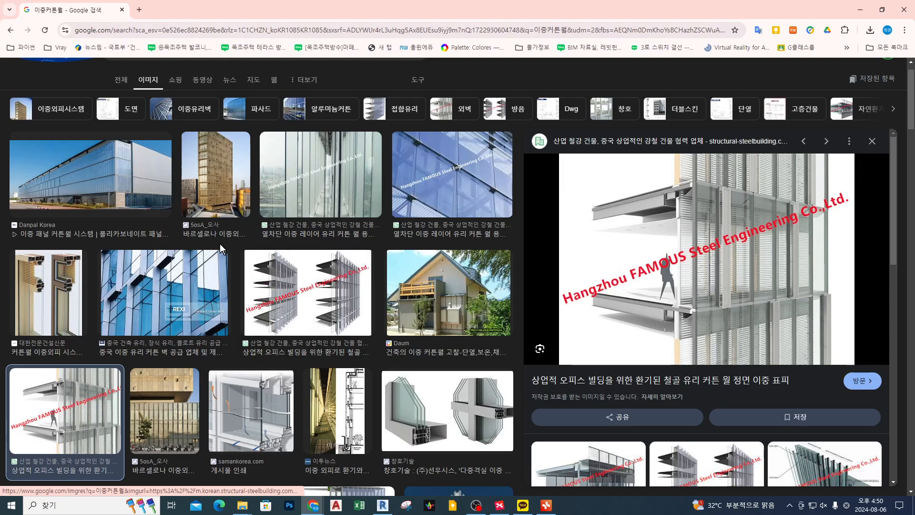
Step: Open the samankorea.com double curtain wall image and mark the area between its glass layers in red
{"action": "left_click", "coordinate": [264, 390]}
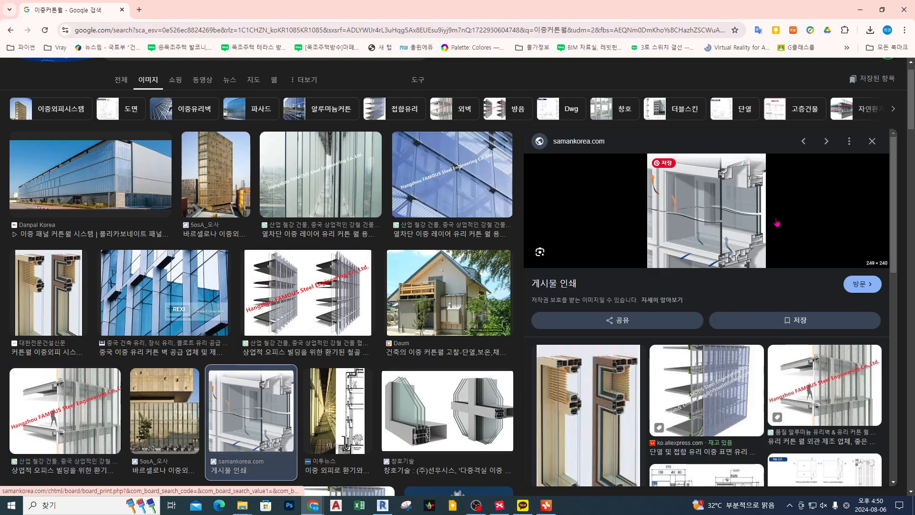
{"action": "left_click_drag", "start_coordinate": [746, 204], "coordinate": [758, 207]}
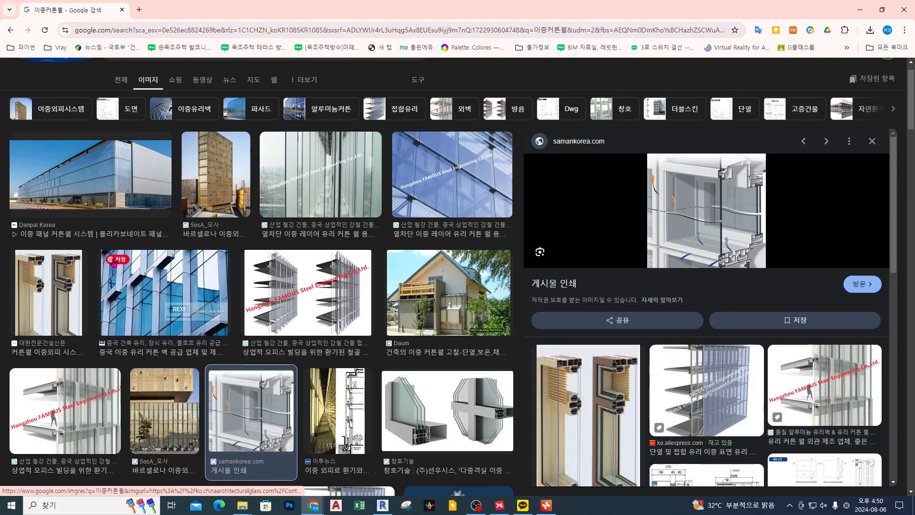
{"action": "mouse_move", "coordinate": [113, 263]}
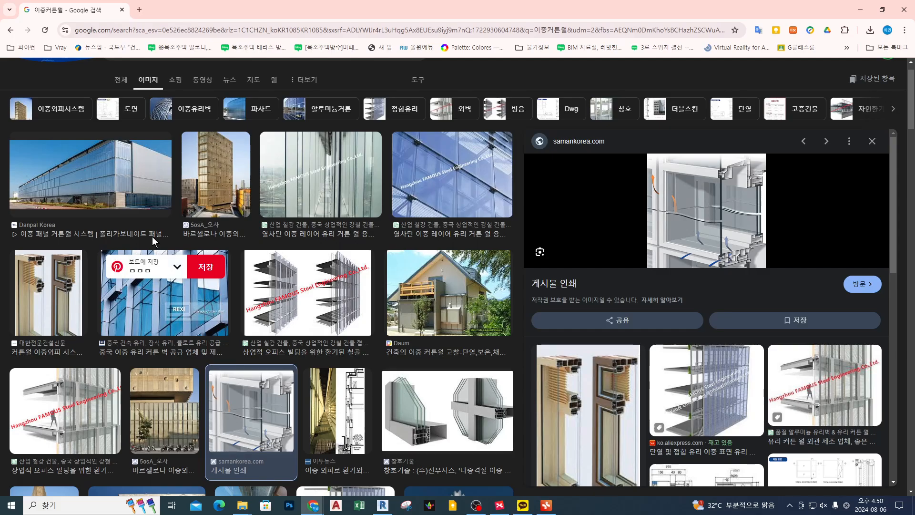
Step: Open the ko.aliexpress.com double-skin curtain wall image, mark its glass facade in red, and clear the markup
{"action": "scroll", "coordinate": [305, 405], "scroll_direction": "down", "scroll_amount": 3}
{"action": "scroll", "coordinate": [17, 377], "scroll_direction": "down", "scroll_amount": 3}
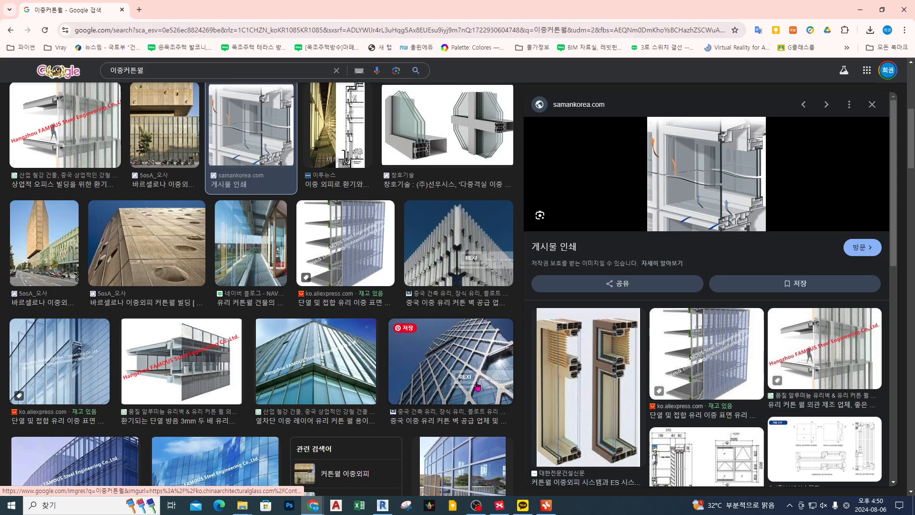
{"action": "left_click", "coordinate": [720, 359]}
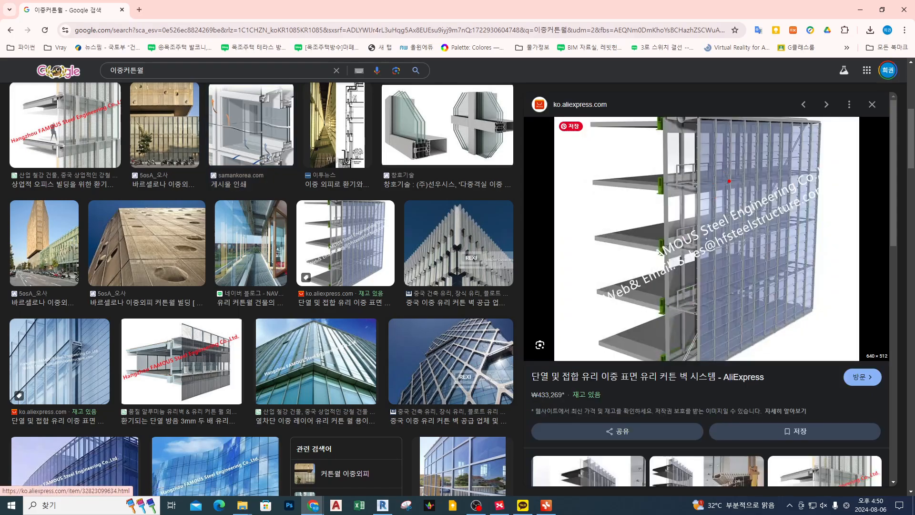
{"action": "mouse_move", "coordinate": [729, 181]}
{"action": "left_mouse_down"}
{"action": "mouse_move", "coordinate": [740, 165]}
{"action": "mouse_move", "coordinate": [692, 216]}
{"action": "left_mouse_up"}
{"action": "key", "text": "Escape"}
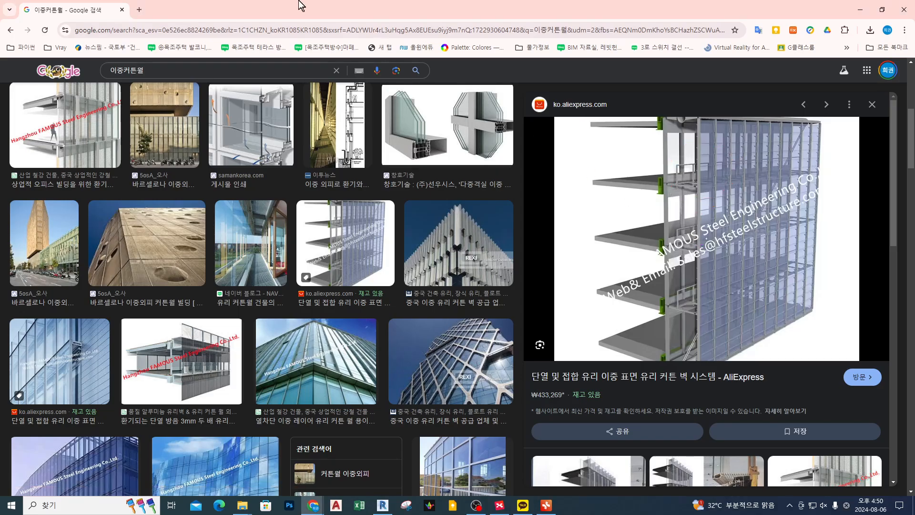
Step: Switch back to the 10 커튼월 mind map and bring the interior system partition collage into view
{"action": "key", "text": "alt+Tab"}
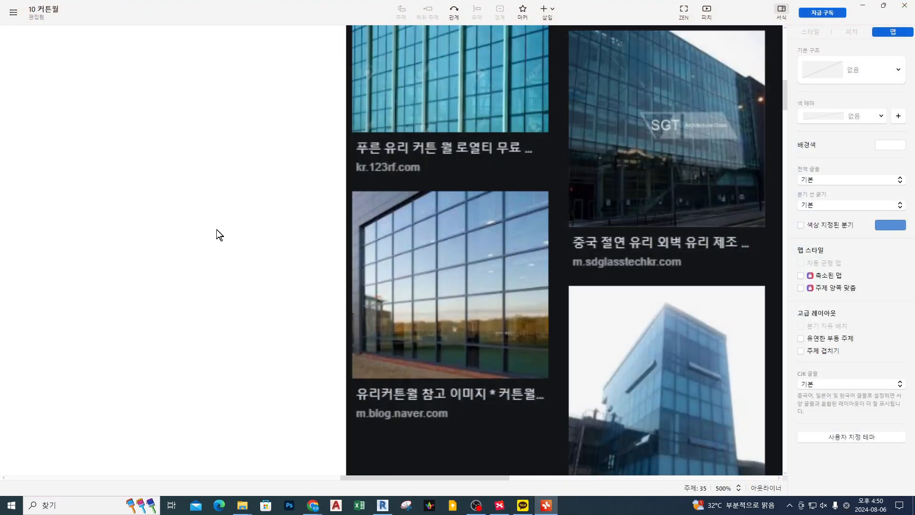
{"action": "scroll", "coordinate": [219, 230], "scroll_direction": "down", "scroll_amount": 5, "text": "ctrl"}
{"action": "scroll", "coordinate": [241, 335], "scroll_direction": "up", "scroll_amount": 5, "text": "ctrl"}
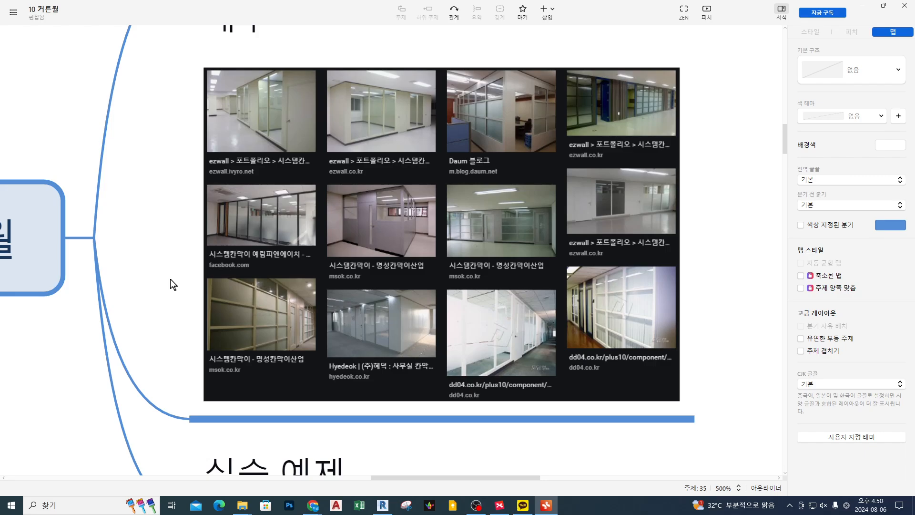
{"action": "left_click", "coordinate": [211, 207]}
{"action": "left_click", "coordinate": [139, 126]}
Step: Mark individual glass panels and a frame joint in red on the ezwall partition photo with the blue doors, and clear the markup
{"action": "left_click", "coordinate": [665, 85]}
{"action": "key", "text": "ctrl+1"}
{"action": "left_click", "coordinate": [664, 87]}
{"action": "scroll", "coordinate": [663, 86], "scroll_direction": "up", "scroll_amount": 1}
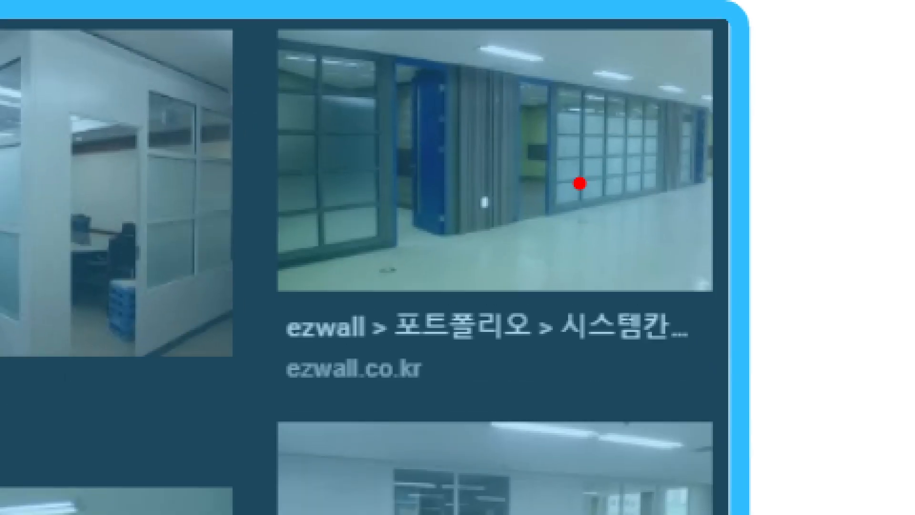
{"action": "mouse_move", "coordinate": [595, 148]}
{"action": "left_mouse_down"}
{"action": "mouse_move", "coordinate": [577, 143]}
{"action": "mouse_move", "coordinate": [572, 153]}
{"action": "left_mouse_up"}
{"action": "mouse_move", "coordinate": [563, 110]}
{"action": "left_mouse_down"}
{"action": "mouse_move", "coordinate": [579, 109]}
{"action": "mouse_move", "coordinate": [587, 126]}
{"action": "left_mouse_up"}
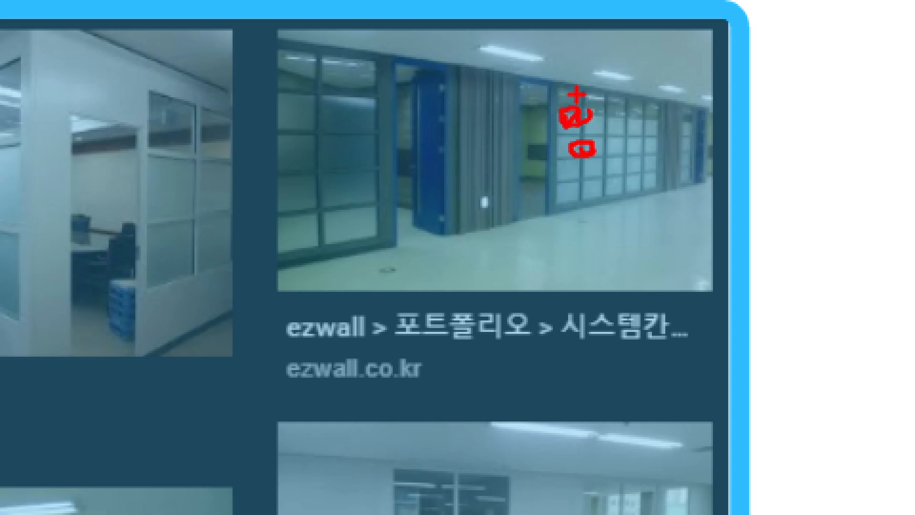
{"action": "left_click_drag", "start_coordinate": [589, 86], "coordinate": [576, 106]}
{"action": "key", "text": "Escape"}
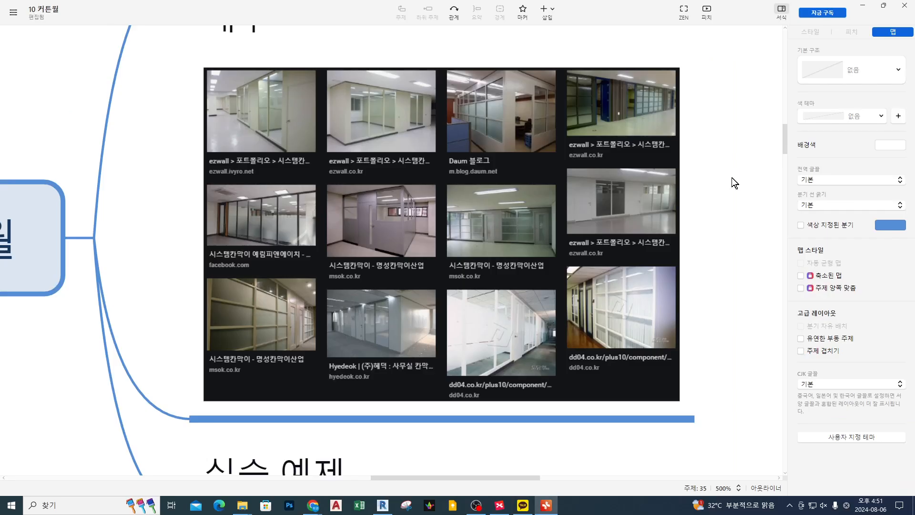
Step: Underline and box the word Wall in red in the Curtain Wall caption of the practice example diagram
{"action": "scroll", "coordinate": [731, 178], "scroll_direction": "down", "scroll_amount": 10}
{"action": "scroll", "coordinate": [732, 180], "scroll_direction": "down", "scroll_amount": 3}
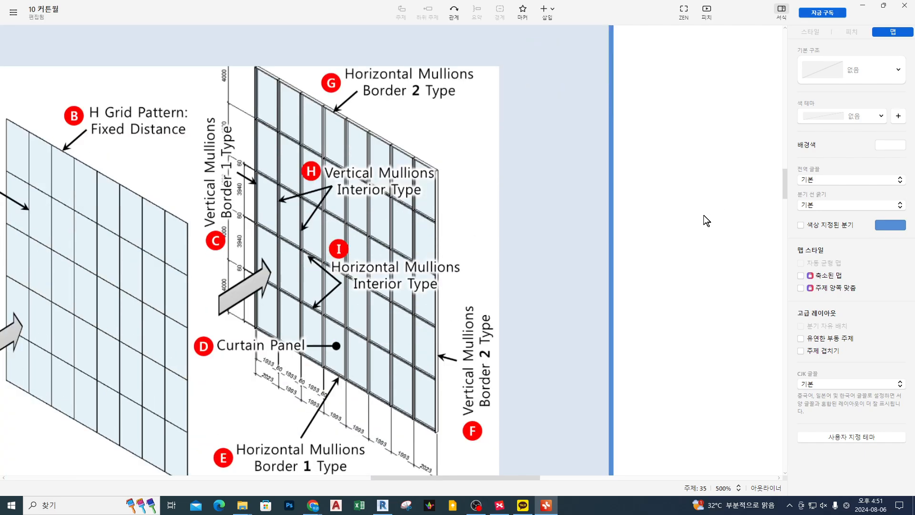
{"action": "scroll", "coordinate": [703, 216], "scroll_direction": "left", "scroll_amount": 4, "text": "shift"}
{"action": "scroll", "coordinate": [703, 219], "scroll_direction": "down", "scroll_amount": 1}
{"action": "scroll", "coordinate": [744, 271], "scroll_direction": "left", "scroll_amount": 1, "text": "shift"}
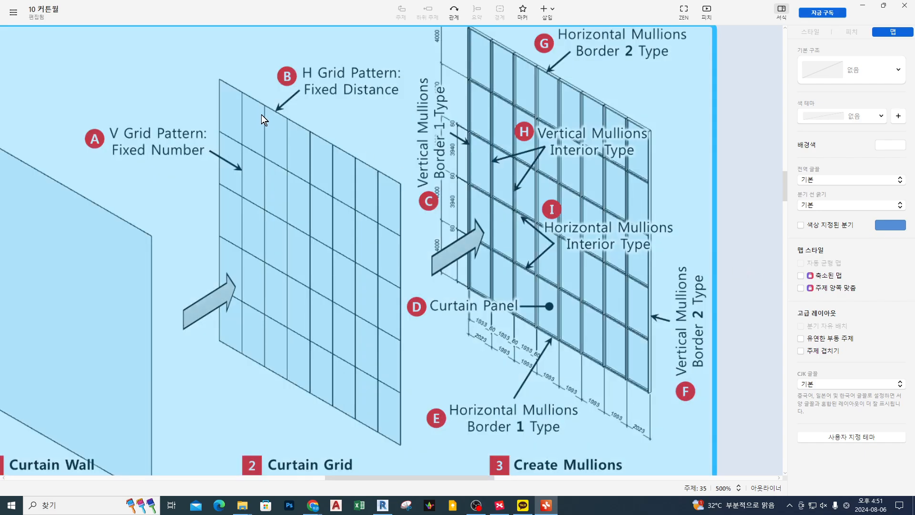
{"action": "scroll", "coordinate": [318, 319], "scroll_direction": "left", "scroll_amount": 5, "text": "shift"}
{"action": "scroll", "coordinate": [317, 319], "scroll_direction": "down", "scroll_amount": 2}
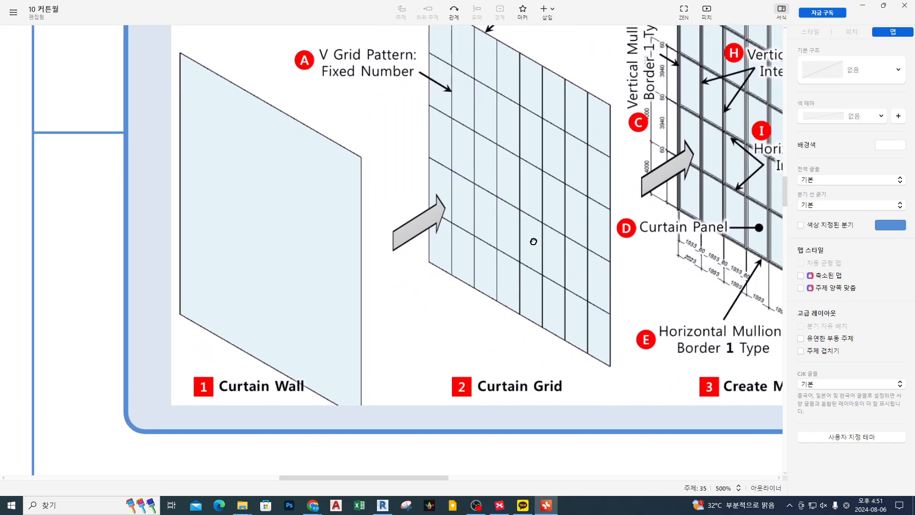
{"action": "key", "text": "ctrl+2"}
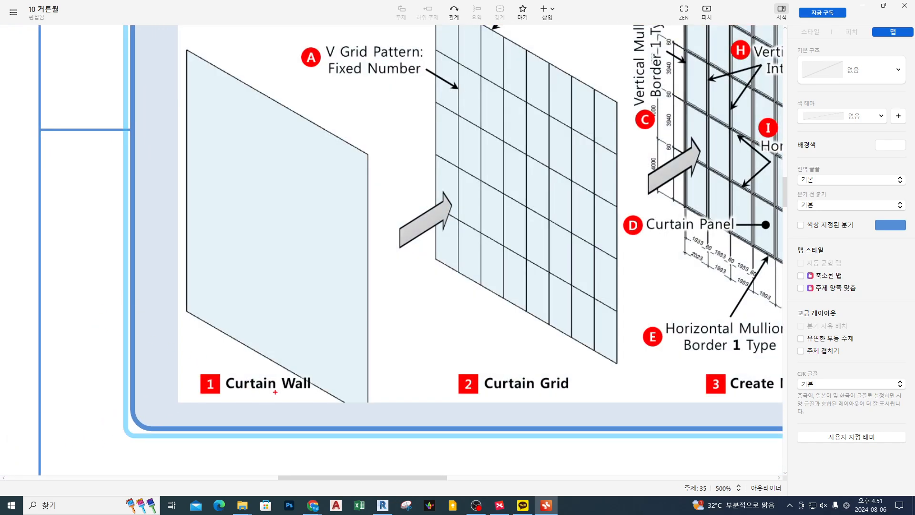
{"action": "mouse_move", "coordinate": [275, 392]}
{"action": "left_mouse_down"}
{"action": "mouse_move", "coordinate": [311, 390]}
{"action": "mouse_move", "coordinate": [300, 385]}
{"action": "mouse_move", "coordinate": [317, 371]}
{"action": "left_mouse_up"}
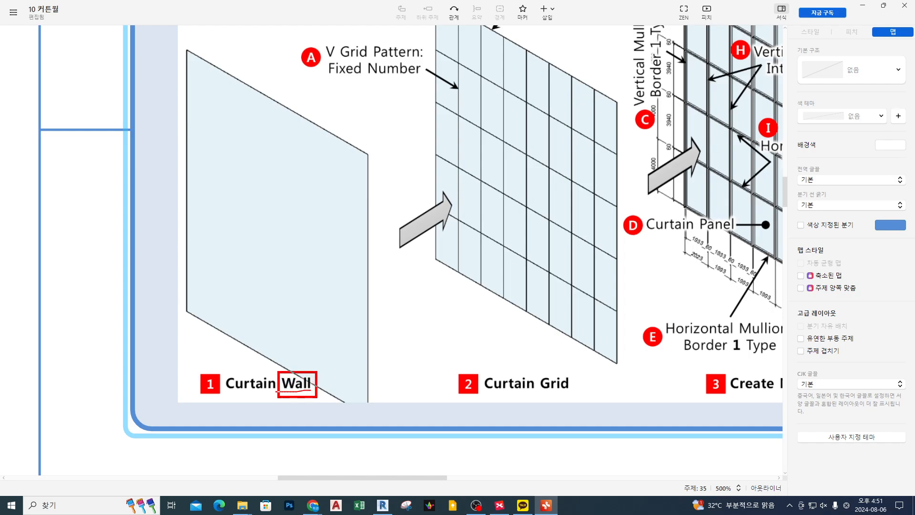
Step: Handwrite 벽 with a check mark above the Curtain Wall caption, and point to and outline the whole wall panel in red
{"action": "left_click_drag", "start_coordinate": [318, 341], "coordinate": [320, 357]}
{"action": "left_click_drag", "start_coordinate": [329, 338], "coordinate": [331, 351]}
{"action": "left_click_drag", "start_coordinate": [335, 354], "coordinate": [343, 359]}
{"action": "mouse_move", "coordinate": [336, 358]}
{"action": "left_mouse_down"}
{"action": "mouse_move", "coordinate": [350, 366]}
{"action": "mouse_move", "coordinate": [375, 322]}
{"action": "left_mouse_up"}
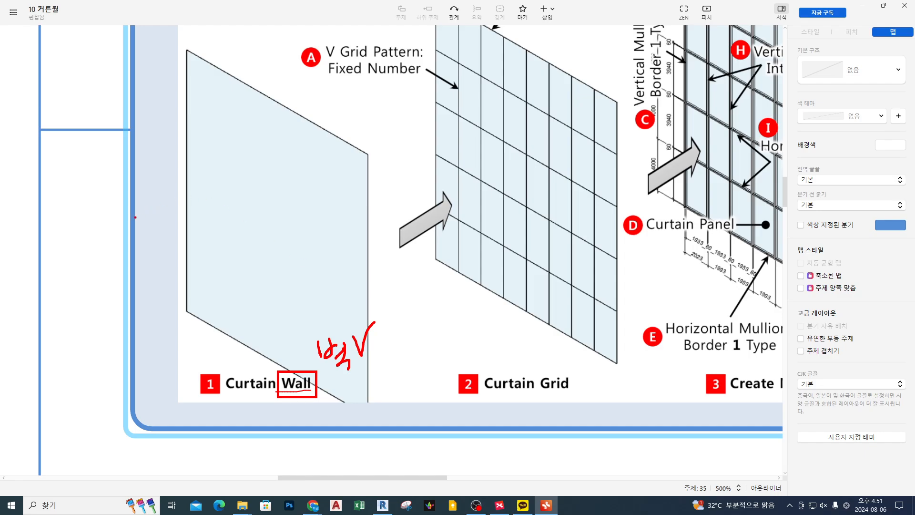
{"action": "mouse_move", "coordinate": [85, 254]}
{"action": "left_mouse_down"}
{"action": "mouse_move", "coordinate": [236, 238]}
{"action": "mouse_move", "coordinate": [230, 249]}
{"action": "left_mouse_up"}
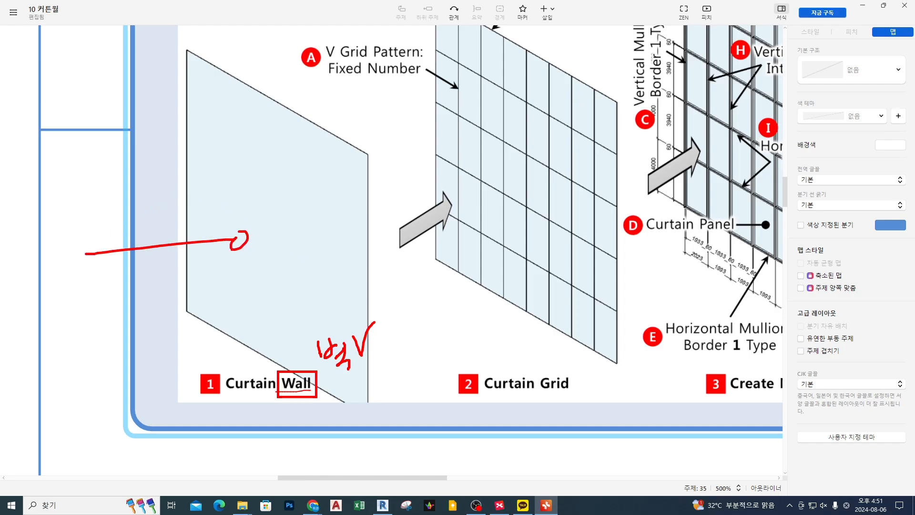
{"action": "mouse_move", "coordinate": [183, 46]}
{"action": "left_mouse_down"}
{"action": "mouse_move", "coordinate": [193, 323]}
{"action": "mouse_move", "coordinate": [351, 424]}
{"action": "mouse_move", "coordinate": [367, 221]}
{"action": "mouse_move", "coordinate": [313, 120]}
{"action": "mouse_move", "coordinate": [211, 63]}
{"action": "left_mouse_up"}
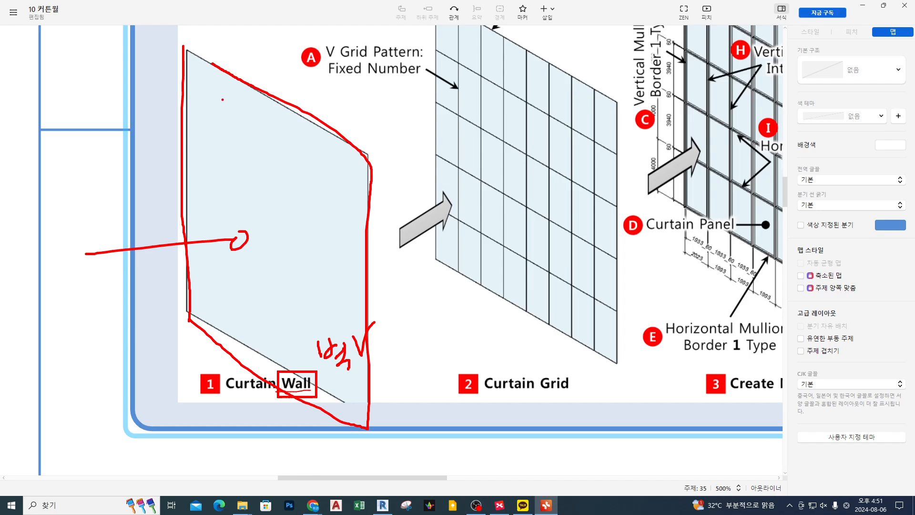
Step: Draw a red vertical dividing line on the Curtain Wall panel, label it 그리드, and tick the sections on both sides
{"action": "left_click_drag", "start_coordinate": [220, 57], "coordinate": [225, 359]}
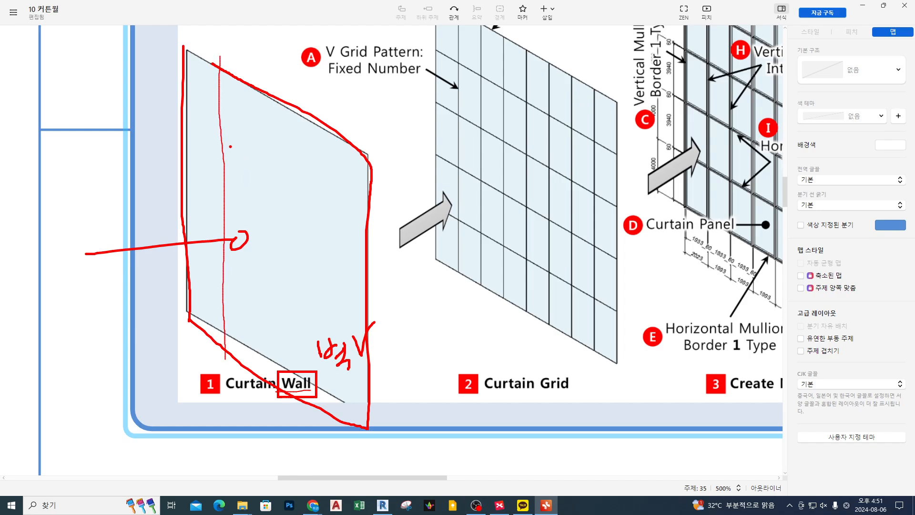
{"action": "mouse_move", "coordinate": [230, 146]}
{"action": "left_mouse_down"}
{"action": "mouse_move", "coordinate": [224, 157]}
{"action": "mouse_move", "coordinate": [303, 85]}
{"action": "mouse_move", "coordinate": [335, 86]}
{"action": "left_mouse_up"}
{"action": "left_click_drag", "start_coordinate": [337, 77], "coordinate": [348, 89]}
{"action": "left_click_drag", "start_coordinate": [353, 76], "coordinate": [355, 93]}
{"action": "left_click_drag", "start_coordinate": [364, 76], "coordinate": [381, 86]}
{"action": "left_click_drag", "start_coordinate": [368, 91], "coordinate": [392, 91]}
{"action": "left_click_drag", "start_coordinate": [316, 98], "coordinate": [387, 97]}
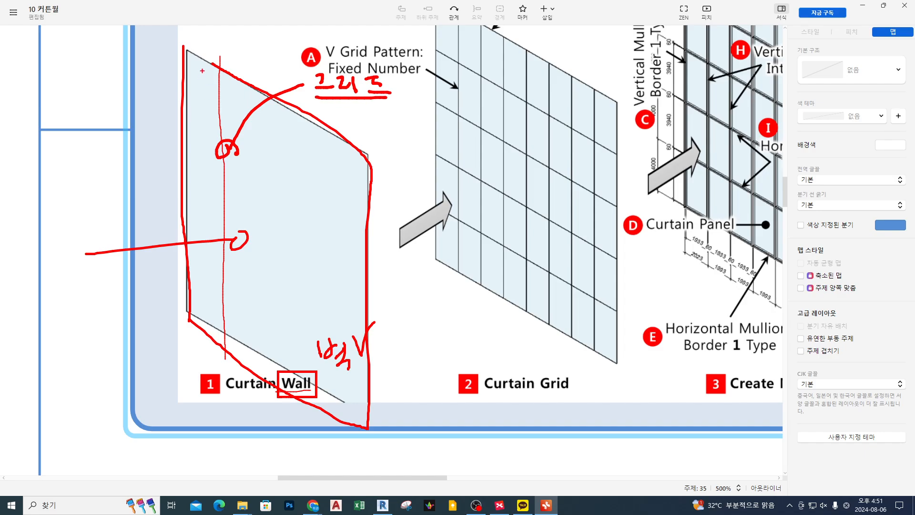
{"action": "mouse_move", "coordinate": [205, 76]}
{"action": "left_mouse_down"}
{"action": "mouse_move", "coordinate": [238, 87]}
{"action": "mouse_move", "coordinate": [219, 145]}
{"action": "mouse_move", "coordinate": [227, 320]}
{"action": "left_mouse_up"}
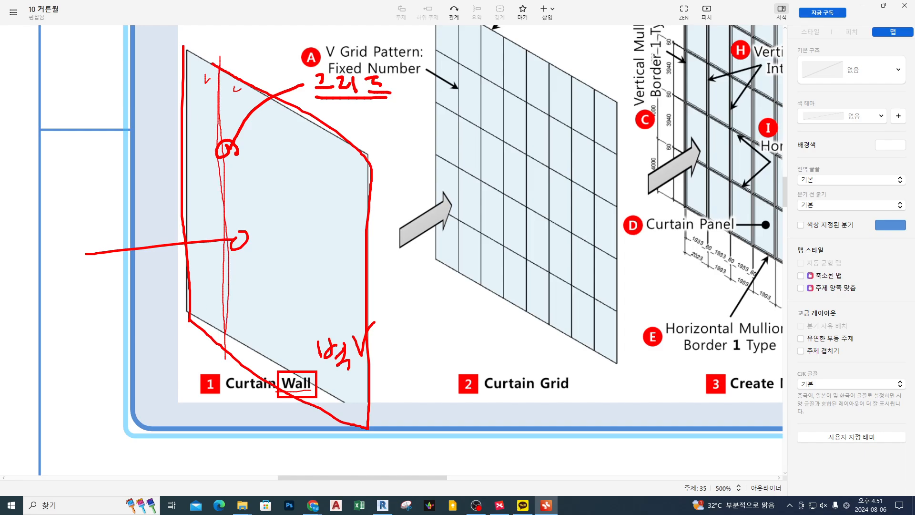
Step: Draw a thick red horizontal dividing line across the Curtain Wall panel, retrace the vertical line, and point to the new line
{"action": "left_click_drag", "start_coordinate": [177, 102], "coordinate": [384, 223]}
{"action": "left_click_drag", "start_coordinate": [219, 59], "coordinate": [220, 355]}
{"action": "mouse_move", "coordinate": [438, 161]}
{"action": "left_mouse_down"}
{"action": "mouse_move", "coordinate": [442, 168]}
{"action": "mouse_move", "coordinate": [318, 165]}
{"action": "mouse_move", "coordinate": [327, 169]}
{"action": "left_mouse_up"}
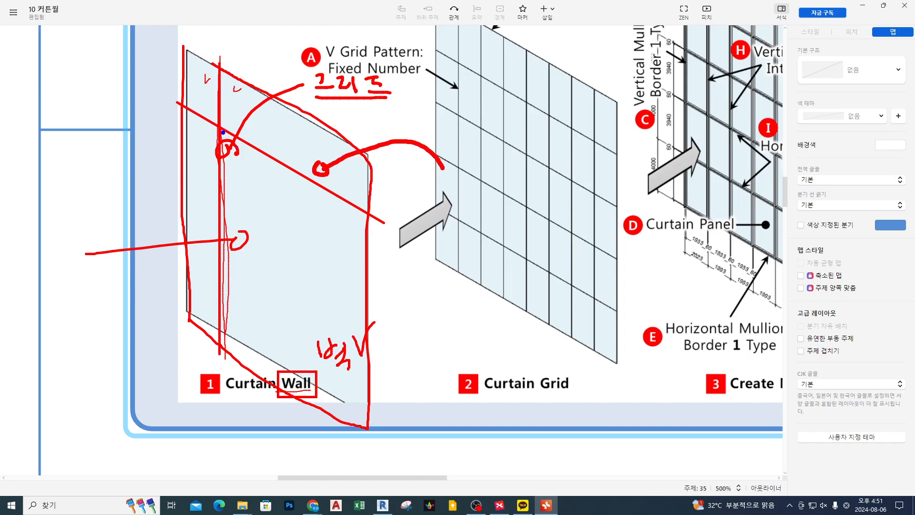
Step: Trace both grid lines in blue, circle their intersection, cross out a short detached vertical line, and clear the markup
{"action": "left_click_drag", "start_coordinate": [185, 113], "coordinate": [367, 213]}
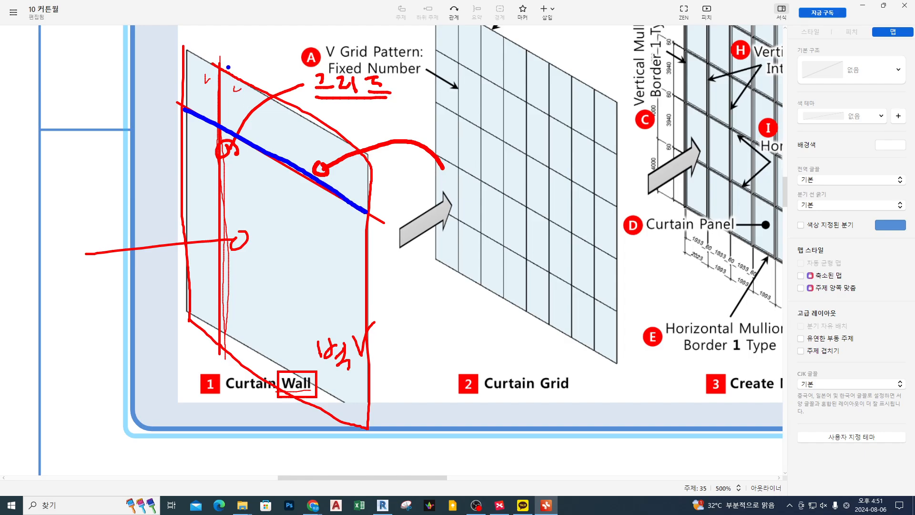
{"action": "left_click_drag", "start_coordinate": [220, 65], "coordinate": [221, 334]}
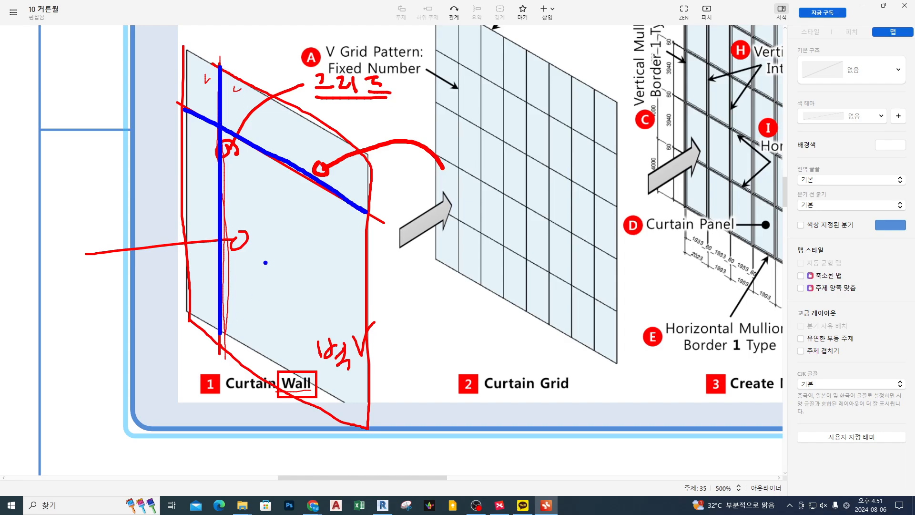
{"action": "left_click_drag", "start_coordinate": [286, 186], "coordinate": [286, 346]}
{"action": "mouse_move", "coordinate": [315, 257]}
{"action": "left_mouse_down"}
{"action": "mouse_move", "coordinate": [295, 273]}
{"action": "mouse_move", "coordinate": [306, 274]}
{"action": "left_mouse_up"}
{"action": "mouse_move", "coordinate": [223, 143]}
{"action": "left_mouse_down"}
{"action": "mouse_move", "coordinate": [240, 126]}
{"action": "mouse_move", "coordinate": [234, 132]}
{"action": "left_mouse_up"}
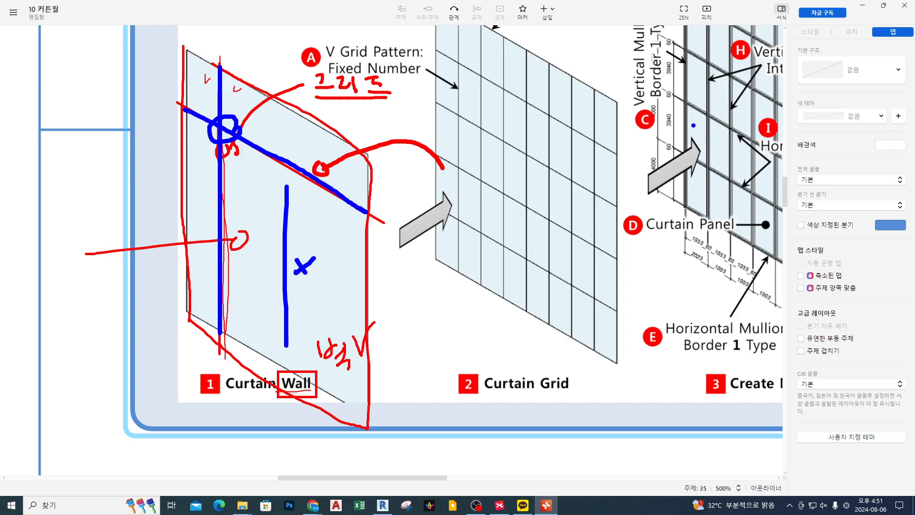
{"action": "mouse_move", "coordinate": [692, 125]}
{"action": "left_mouse_down"}
{"action": "mouse_move", "coordinate": [717, 139]}
{"action": "mouse_move", "coordinate": [714, 125]}
{"action": "left_mouse_up"}
{"action": "key", "text": "Escape"}
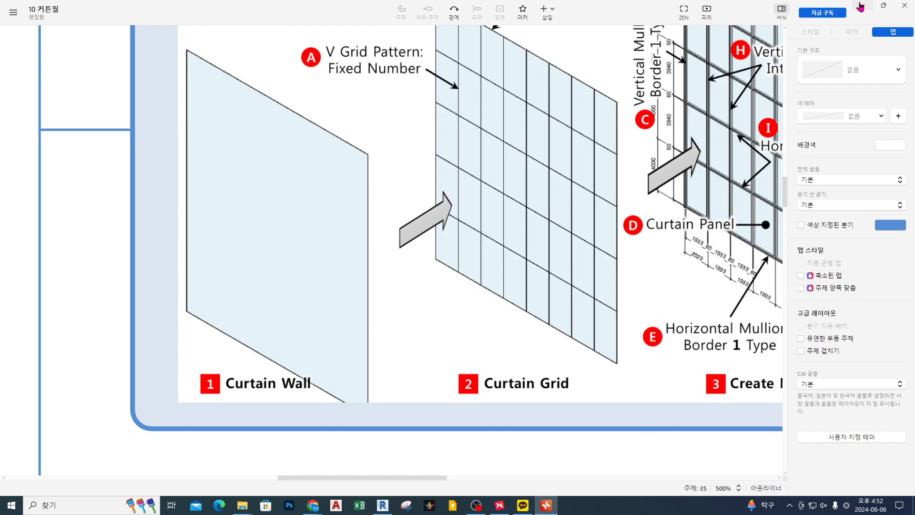
Step: Switch to Revit, open the 3D view tiled beside the 1층 평면도 plan with both views fitted, and make the plan active
{"action": "left_click", "coordinate": [861, 6]}
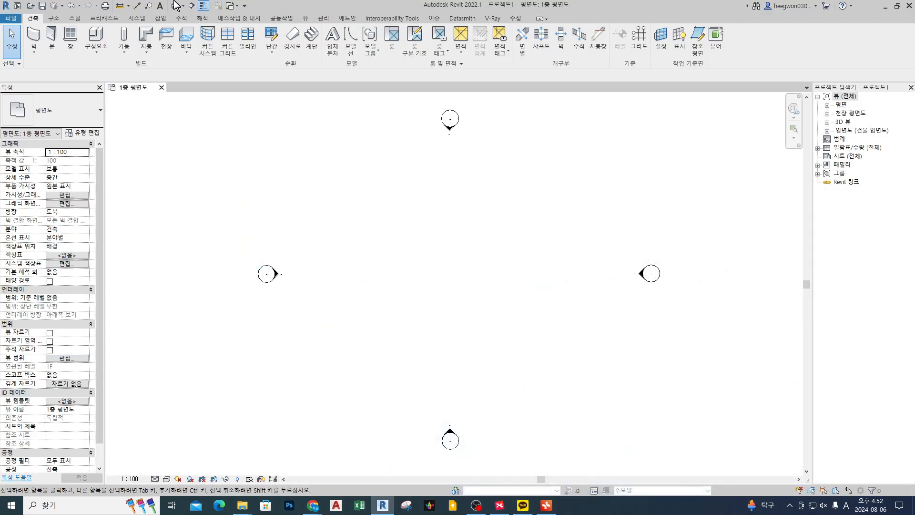
{"action": "left_click", "coordinate": [175, 5]}
{"action": "key", "text": "w"}
{"action": "key", "text": "t"}
{"action": "key", "text": "z"}
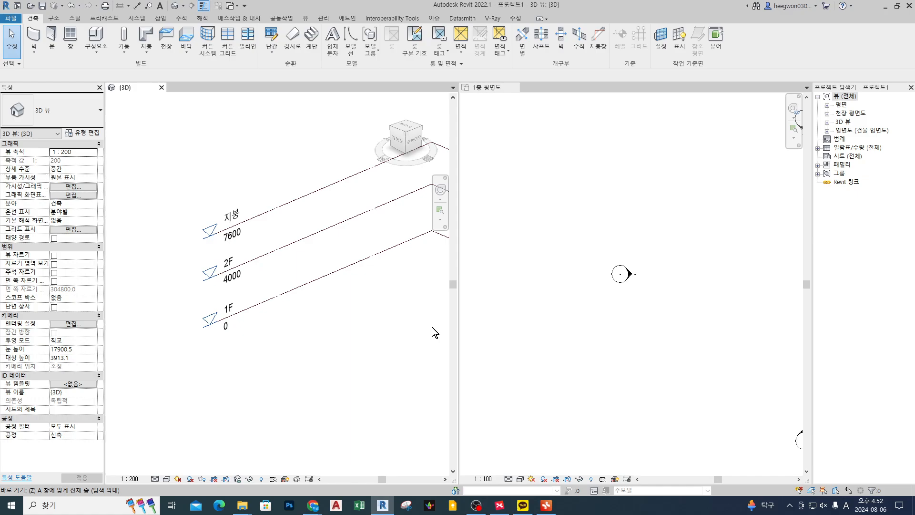
{"action": "key", "text": "a"}
{"action": "left_click", "coordinate": [695, 310]}
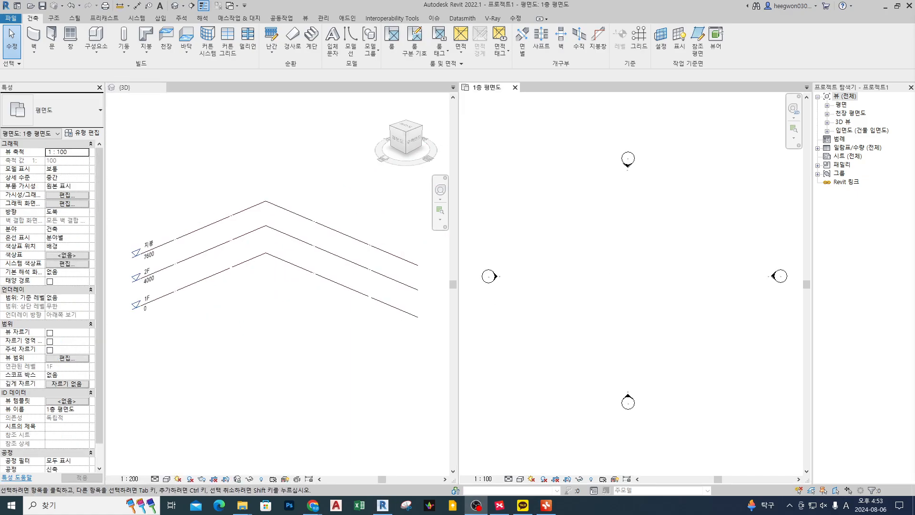
Step: Handwrite 커튼월 in red over the floor plan, with an arrow to a circled word and another arrow leading below it
{"action": "left_click", "coordinate": [637, 237]}
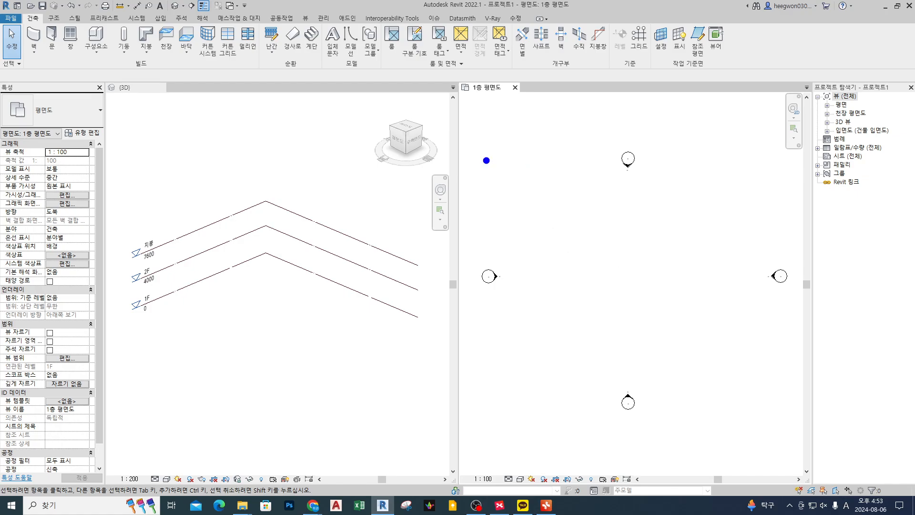
{"action": "mouse_move", "coordinate": [460, 129]}
{"action": "left_mouse_down"}
{"action": "mouse_move", "coordinate": [478, 126]}
{"action": "mouse_move", "coordinate": [470, 151]}
{"action": "mouse_move", "coordinate": [486, 138]}
{"action": "left_mouse_up"}
{"action": "mouse_move", "coordinate": [492, 120]}
{"action": "left_mouse_down"}
{"action": "mouse_move", "coordinate": [488, 149]}
{"action": "mouse_move", "coordinate": [546, 115]}
{"action": "mouse_move", "coordinate": [548, 155]}
{"action": "mouse_move", "coordinate": [599, 119]}
{"action": "mouse_move", "coordinate": [605, 147]}
{"action": "mouse_move", "coordinate": [644, 124]}
{"action": "left_mouse_up"}
{"action": "left_click_drag", "start_coordinate": [636, 113], "coordinate": [641, 136]}
{"action": "mouse_move", "coordinate": [667, 108]}
{"action": "left_mouse_down"}
{"action": "mouse_move", "coordinate": [682, 125]}
{"action": "mouse_move", "coordinate": [679, 138]}
{"action": "left_mouse_up"}
{"action": "mouse_move", "coordinate": [710, 113]}
{"action": "left_mouse_down"}
{"action": "mouse_move", "coordinate": [695, 126]}
{"action": "mouse_move", "coordinate": [717, 145]}
{"action": "mouse_move", "coordinate": [656, 100]}
{"action": "mouse_move", "coordinate": [740, 143]}
{"action": "left_mouse_up"}
{"action": "left_click_drag", "start_coordinate": [684, 157], "coordinate": [670, 191]}
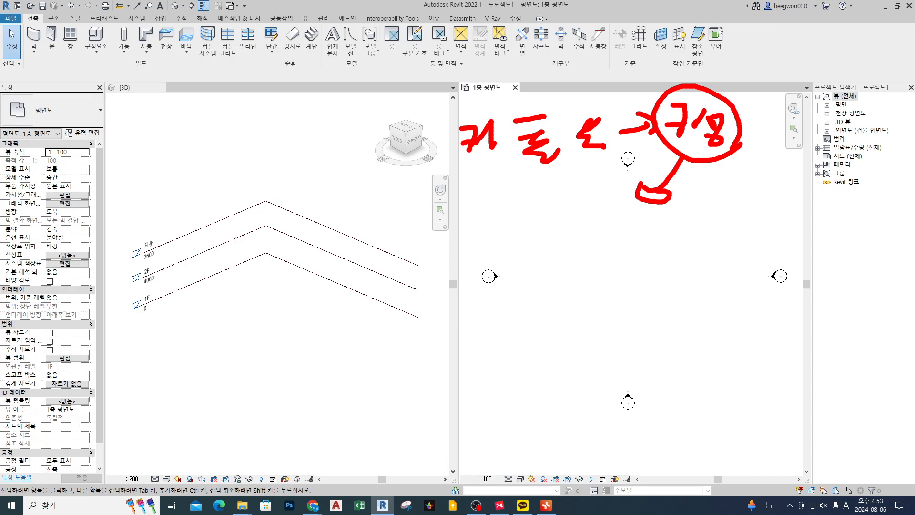
Step: Handwrite +α and an underlined 그리드 in red below 커튼월, and clear the markup
{"action": "left_click_drag", "start_coordinate": [531, 193], "coordinate": [560, 189]}
{"action": "left_click_drag", "start_coordinate": [553, 177], "coordinate": [549, 208]}
{"action": "mouse_move", "coordinate": [577, 172]}
{"action": "left_mouse_down"}
{"action": "mouse_move", "coordinate": [563, 202]}
{"action": "mouse_move", "coordinate": [591, 191]}
{"action": "left_mouse_up"}
{"action": "mouse_move", "coordinate": [533, 220]}
{"action": "left_mouse_down"}
{"action": "mouse_move", "coordinate": [608, 205]}
{"action": "mouse_move", "coordinate": [560, 239]}
{"action": "mouse_move", "coordinate": [570, 238]}
{"action": "left_mouse_up"}
{"action": "left_click_drag", "start_coordinate": [571, 224], "coordinate": [591, 236]}
{"action": "left_click_drag", "start_coordinate": [600, 220], "coordinate": [616, 218]}
{"action": "left_click_drag", "start_coordinate": [609, 220], "coordinate": [619, 233]}
{"action": "left_click_drag", "start_coordinate": [603, 238], "coordinate": [623, 237]}
{"action": "left_click_drag", "start_coordinate": [526, 250], "coordinate": [609, 249]}
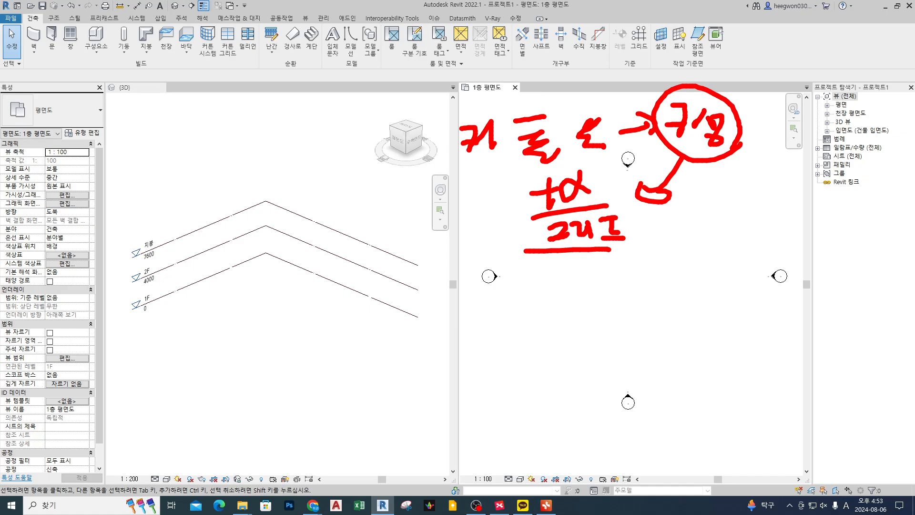
{"action": "key", "text": "Escape"}
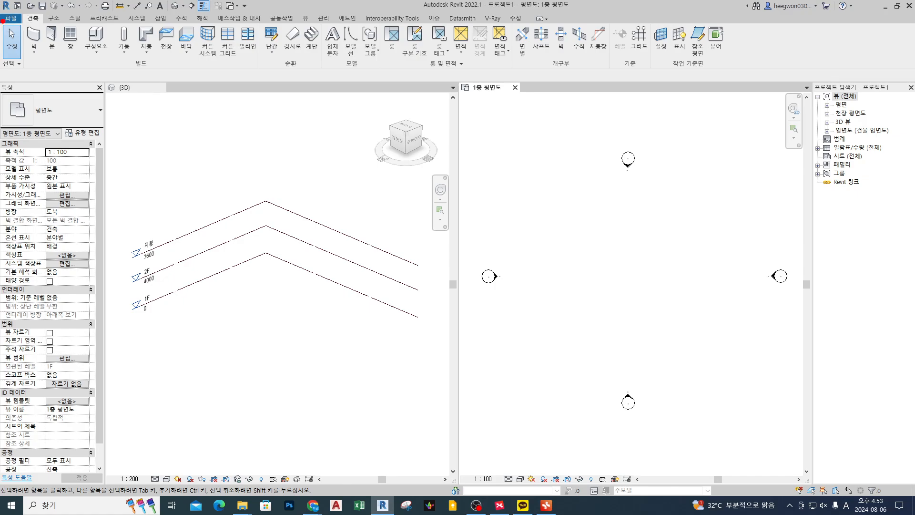
Step: Box the Wall (벽) tool in red, clear the markup, and start the Wall command
{"action": "key", "text": "ctrl+1"}
{"action": "left_click", "coordinate": [28, 60]}
{"action": "left_click_drag", "start_coordinate": [29, 43], "coordinate": [93, 124], "text": "ctrl"}
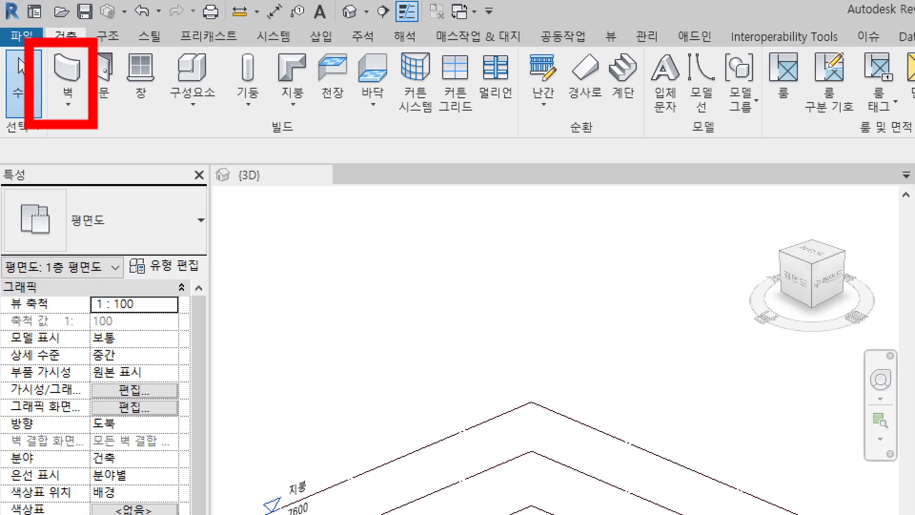
{"action": "key", "text": "Escape"}
{"action": "left_click", "coordinate": [34, 41]}
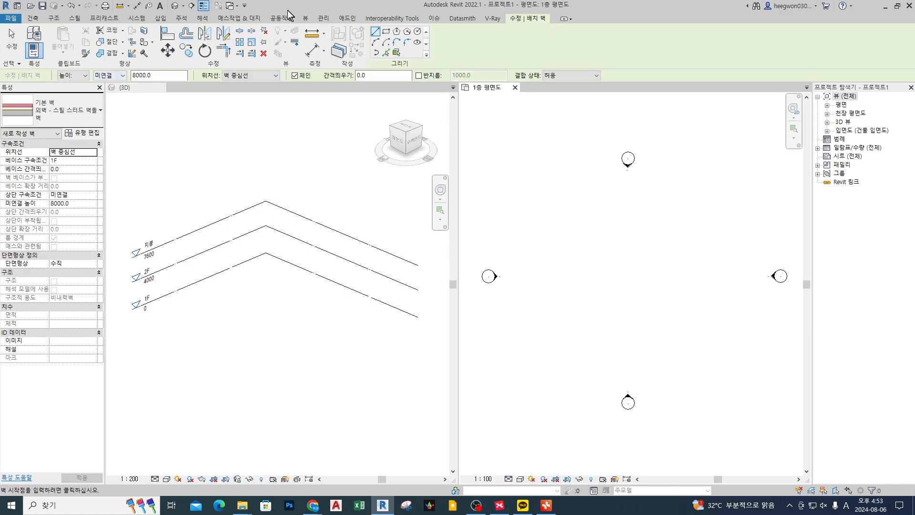
Step: Frame the wall placement tools and options in red, point to them, and clear the markup
{"action": "key", "text": "ctrl+1"}
{"action": "mouse_move", "coordinate": [67, 12]}
{"action": "left_mouse_down", "text": "ctrl"}
{"action": "mouse_move", "coordinate": [669, 192]}
{"action": "mouse_move", "coordinate": [905, 205]}
{"action": "mouse_move", "coordinate": [905, 195]}
{"action": "left_mouse_up", "text": "ctrl"}
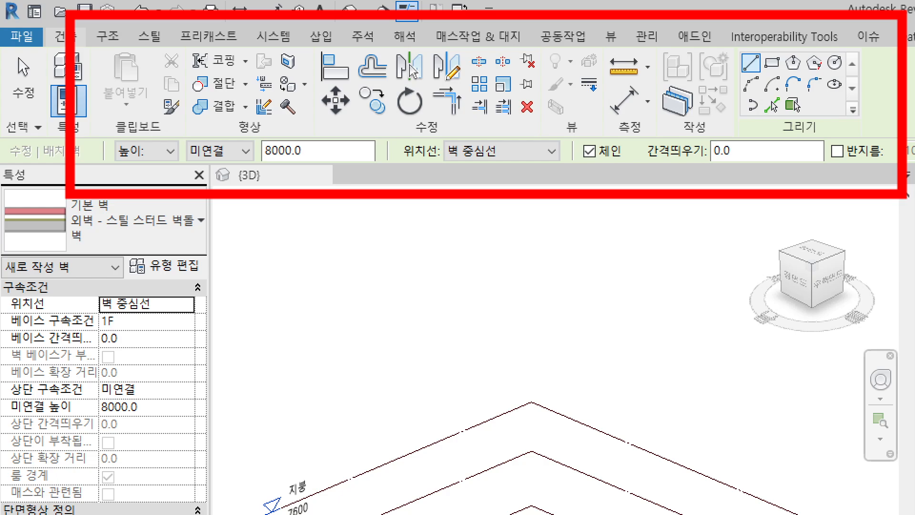
{"action": "left_click_drag", "start_coordinate": [410, 195], "coordinate": [438, 188]}
{"action": "key", "text": "Escape"}
Step: Box the wall type selector in red, draw an arrow from it, tick 기본 벽, and clear the markup
{"action": "key", "text": "ctrl+1"}
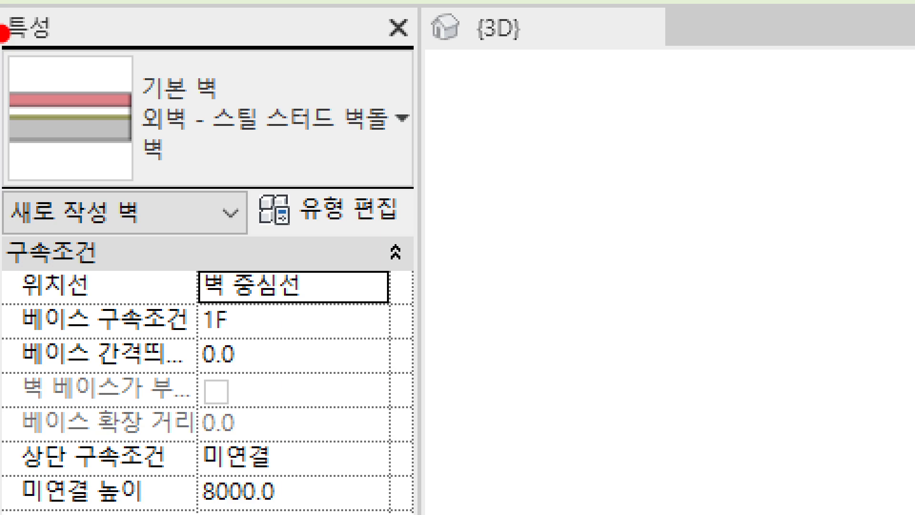
{"action": "left_click_drag", "start_coordinate": [1, 95], "coordinate": [19, 81], "text": "ctrl"}
{"action": "left_click_drag", "start_coordinate": [75, 53], "coordinate": [451, 263], "text": "ctrl"}
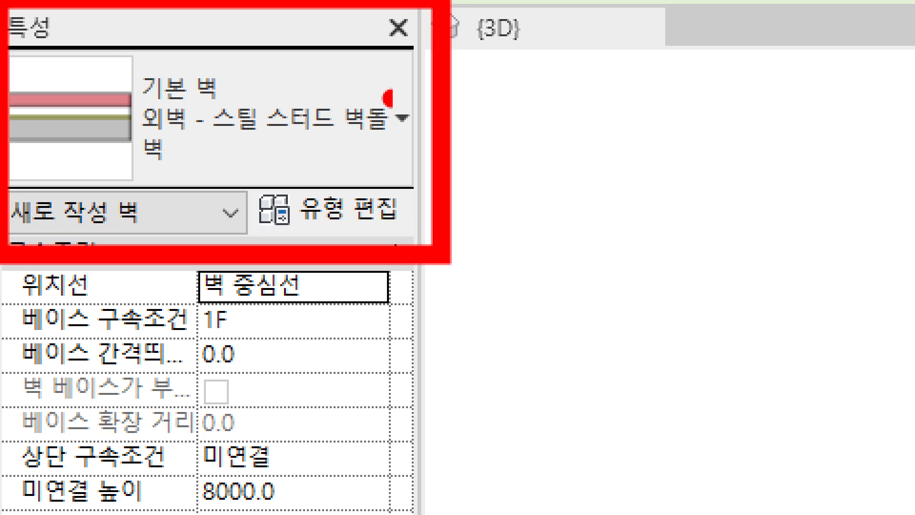
{"action": "mouse_move", "coordinate": [406, 91]}
{"action": "left_mouse_down"}
{"action": "mouse_move", "coordinate": [498, 126]}
{"action": "mouse_move", "coordinate": [514, 103]}
{"action": "left_mouse_up"}
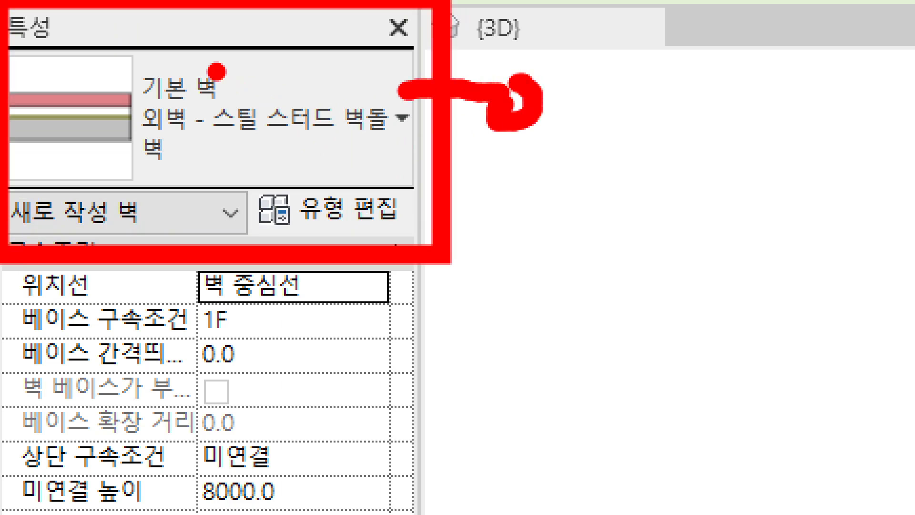
{"action": "left_click_drag", "start_coordinate": [189, 53], "coordinate": [244, 57]}
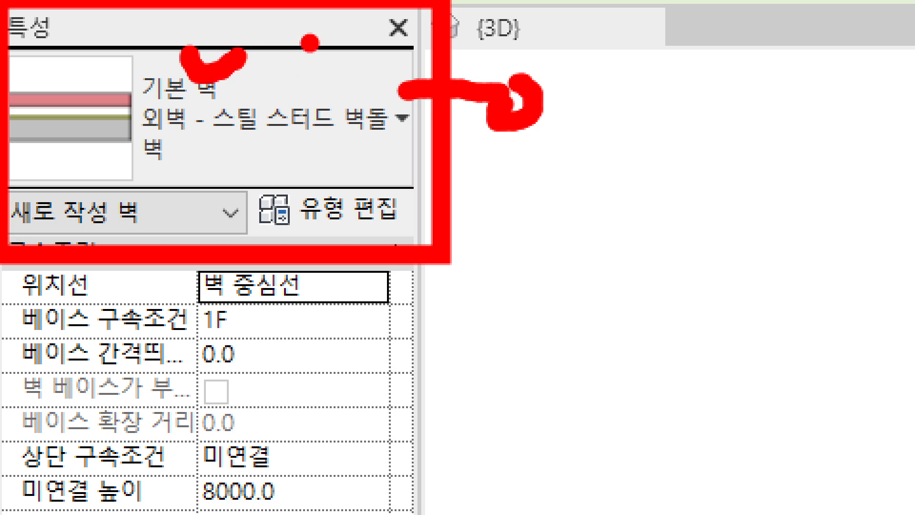
{"action": "key", "text": "Escape"}
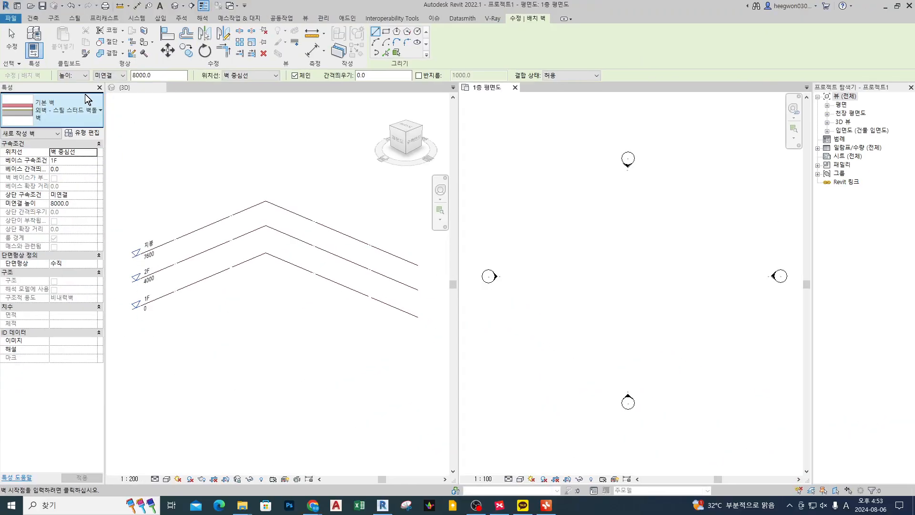
Step: Browse the available wall types from the 기본 벽 group down to the 커튼월 group
{"action": "left_click", "coordinate": [30, 110]}
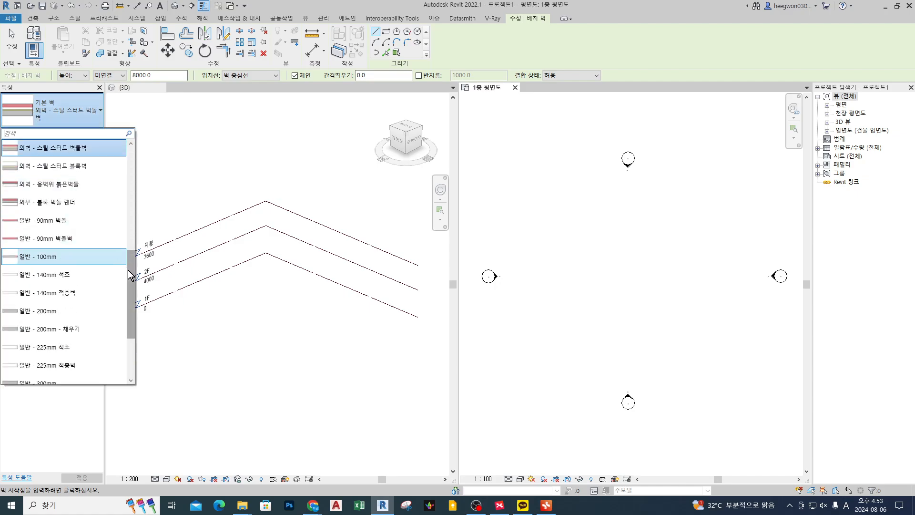
{"action": "left_click_drag", "start_coordinate": [129, 271], "coordinate": [130, 156]}
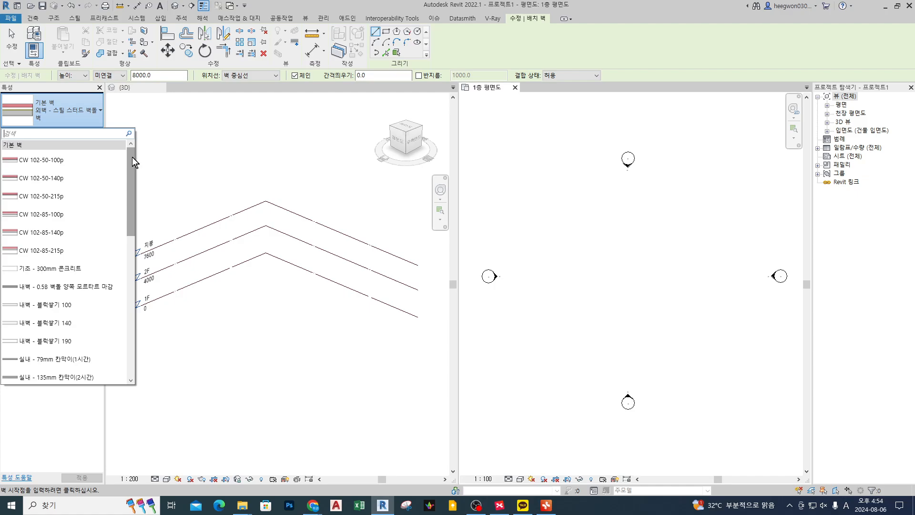
{"action": "left_click_drag", "start_coordinate": [133, 158], "coordinate": [141, 336]}
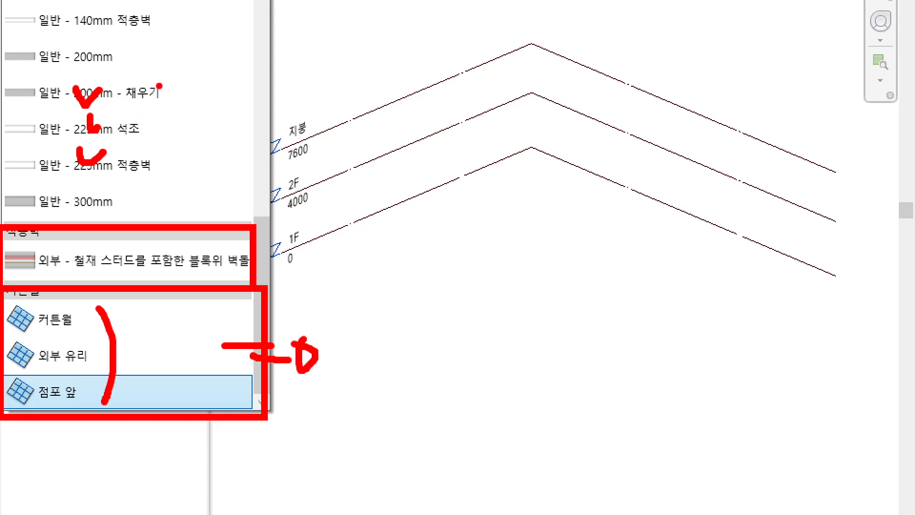
Step: Draw red arrows with a handwritten note beside the ticked 일반 wall types, and bracket the three curtain wall types
{"action": "left_click_drag", "start_coordinate": [158, 85], "coordinate": [164, 165]}
{"action": "left_click_drag", "start_coordinate": [145, 85], "coordinate": [222, 86]}
{"action": "left_click_drag", "start_coordinate": [203, 81], "coordinate": [207, 100]}
{"action": "mouse_move", "coordinate": [251, 72]}
{"action": "left_mouse_down"}
{"action": "mouse_move", "coordinate": [236, 85]}
{"action": "mouse_move", "coordinate": [266, 117]}
{"action": "left_mouse_up"}
{"action": "left_click_drag", "start_coordinate": [110, 305], "coordinate": [115, 388]}
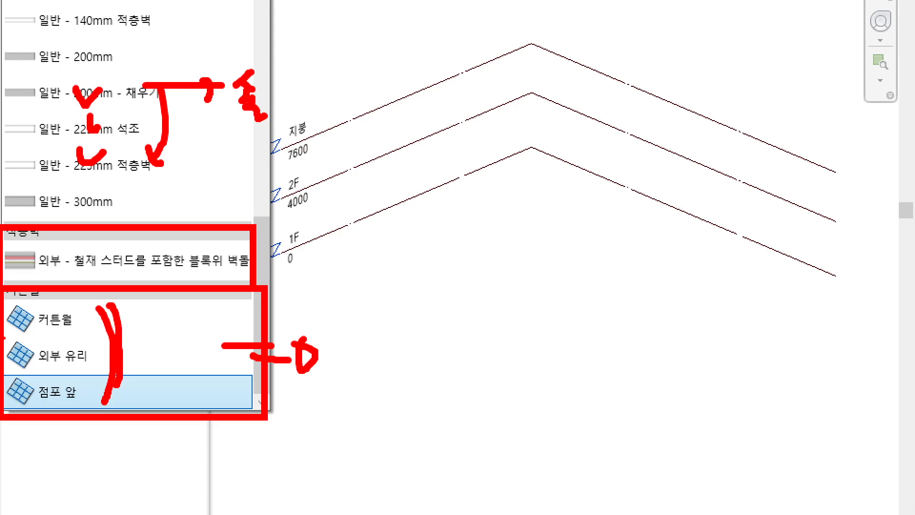
Step: Box the 커튼월 type in red and draw an arrow from it to a large X
{"action": "mouse_move", "coordinate": [4, 303]}
{"action": "left_mouse_down"}
{"action": "mouse_move", "coordinate": [94, 337]}
{"action": "mouse_move", "coordinate": [314, 318]}
{"action": "left_mouse_up"}
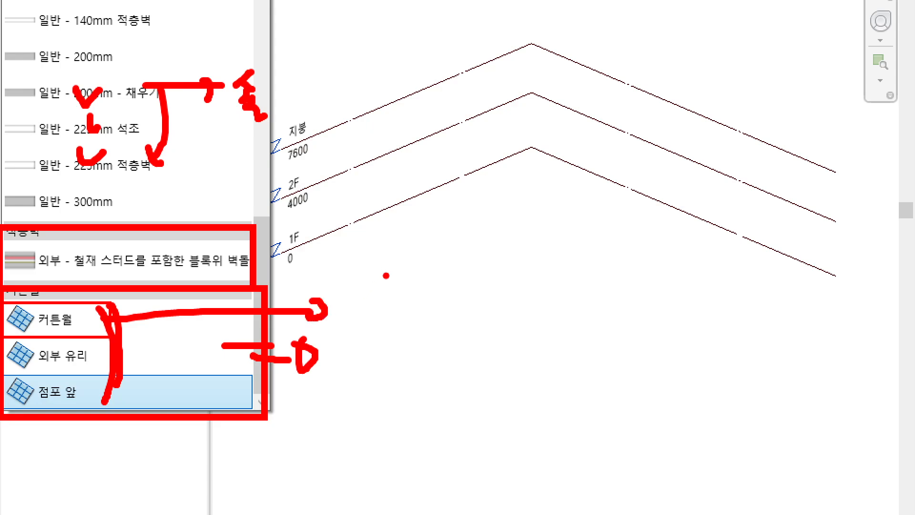
{"action": "left_click_drag", "start_coordinate": [387, 275], "coordinate": [355, 313]}
{"action": "left_click_drag", "start_coordinate": [353, 273], "coordinate": [426, 310]}
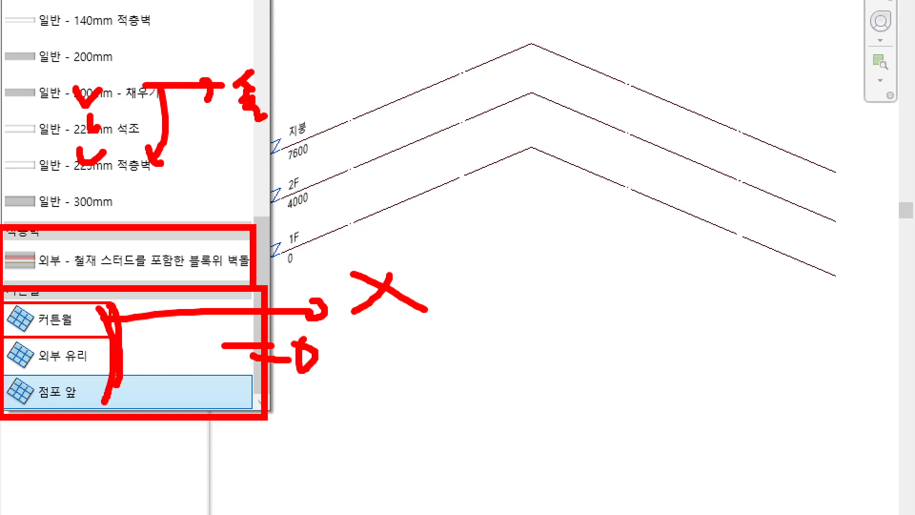
Step: Mark the 외부 유리 and 점포 앞 types with red strokes, arrows and an X, and highlight the 커튼월 type again
{"action": "left_click_drag", "start_coordinate": [109, 355], "coordinate": [97, 356]}
{"action": "mouse_move", "coordinate": [105, 393]}
{"action": "left_mouse_down"}
{"action": "mouse_move", "coordinate": [94, 398]}
{"action": "mouse_move", "coordinate": [102, 398]}
{"action": "left_mouse_up"}
{"action": "left_click_drag", "start_coordinate": [109, 355], "coordinate": [94, 354]}
{"action": "left_click_drag", "start_coordinate": [101, 399], "coordinate": [87, 407]}
{"action": "left_click", "coordinate": [293, 420]}
{"action": "mouse_move", "coordinate": [121, 375]}
{"action": "left_mouse_down"}
{"action": "mouse_move", "coordinate": [304, 426]}
{"action": "mouse_move", "coordinate": [289, 435]}
{"action": "left_mouse_up"}
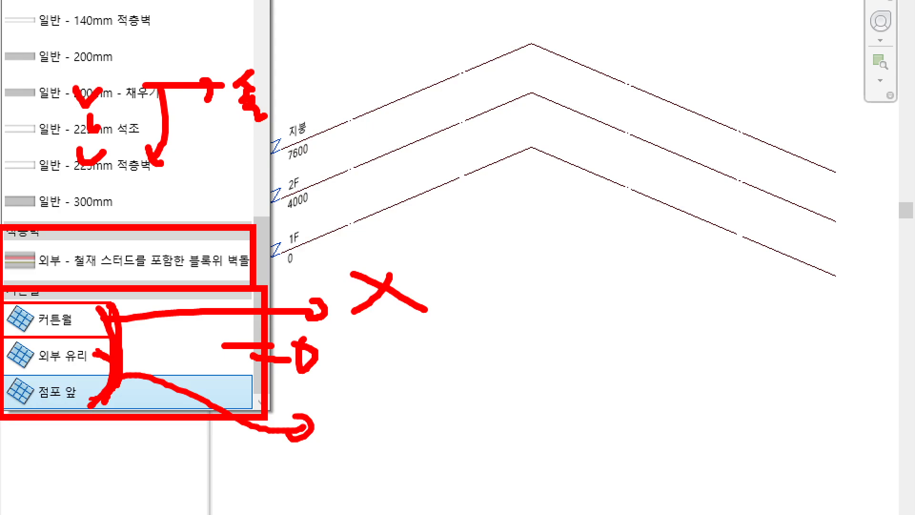
{"action": "left_click_drag", "start_coordinate": [138, 351], "coordinate": [153, 352]}
{"action": "left_click_drag", "start_coordinate": [131, 386], "coordinate": [144, 384]}
{"action": "left_click_drag", "start_coordinate": [146, 361], "coordinate": [134, 390]}
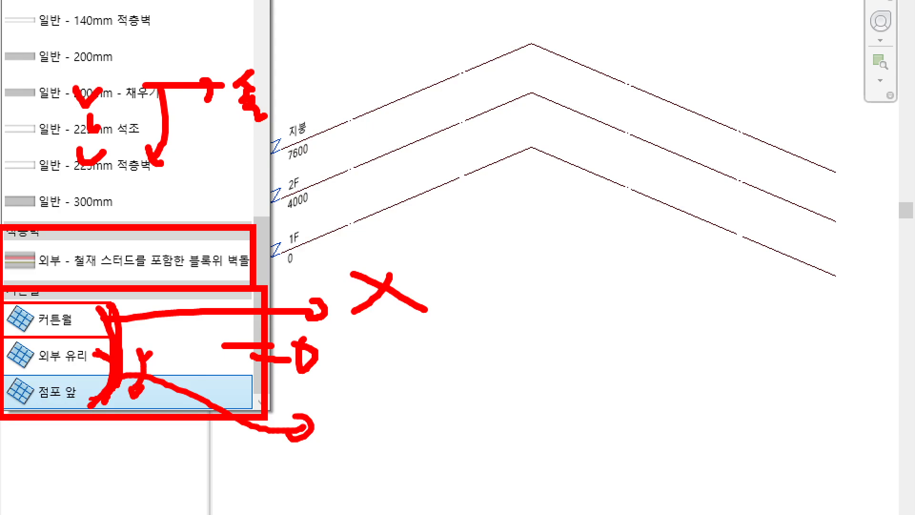
{"action": "mouse_move", "coordinate": [176, 355]}
{"action": "left_mouse_down"}
{"action": "mouse_move", "coordinate": [152, 385]}
{"action": "mouse_move", "coordinate": [177, 380]}
{"action": "left_mouse_up"}
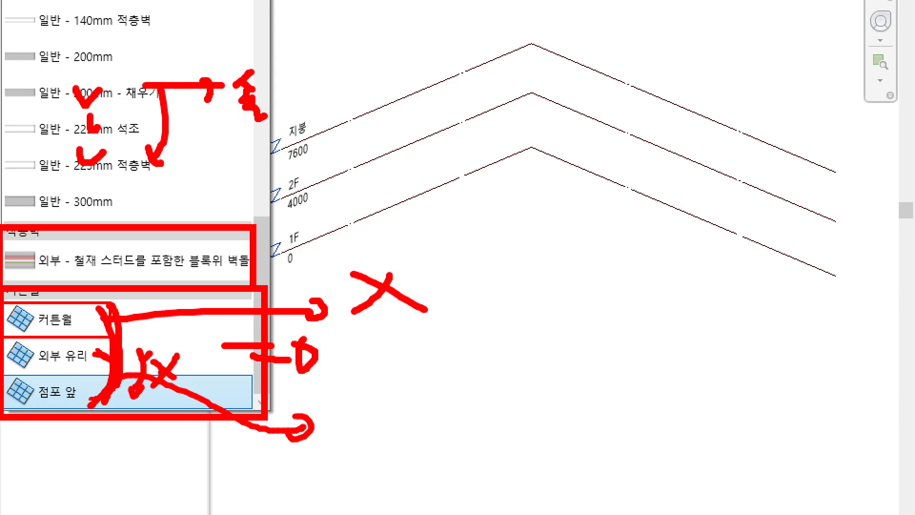
{"action": "left_click_drag", "start_coordinate": [5, 295], "coordinate": [127, 340]}
{"action": "left_click_drag", "start_coordinate": [138, 295], "coordinate": [173, 292]}
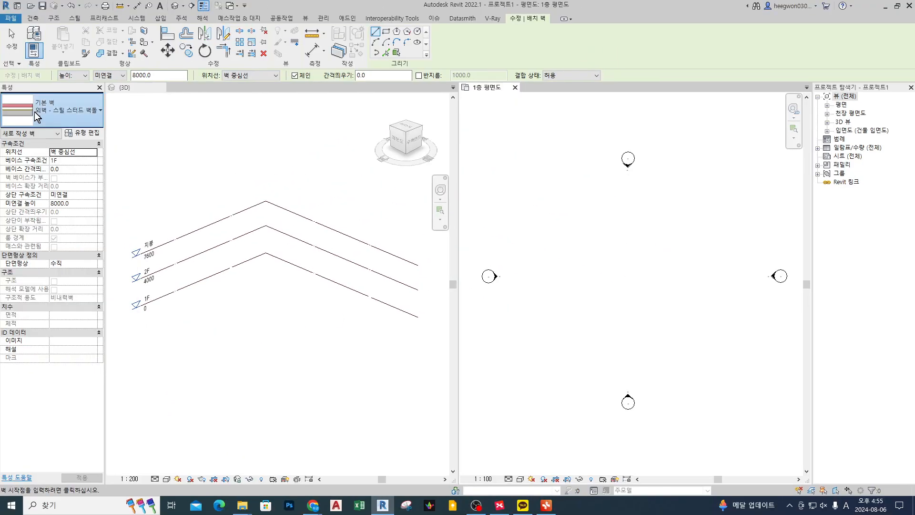
Step: Choose the 커튼월 curtain wall type for the new wall
{"action": "left_click", "coordinate": [35, 112]}
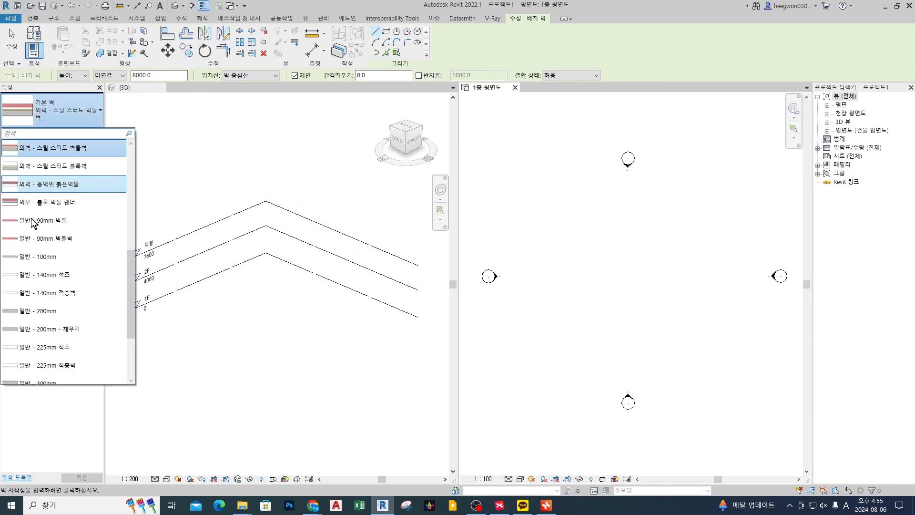
{"action": "scroll", "coordinate": [34, 286], "scroll_direction": "down", "scroll_amount": 3}
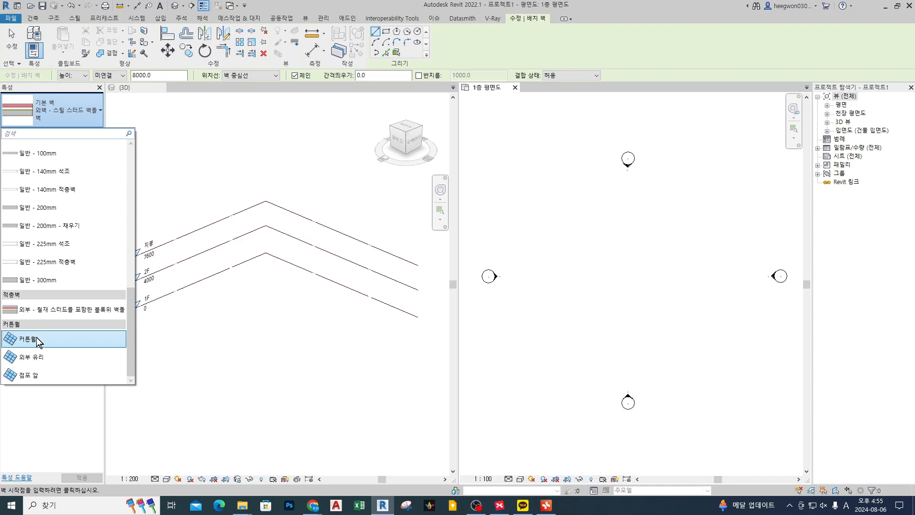
{"action": "left_click", "coordinate": [27, 339]}
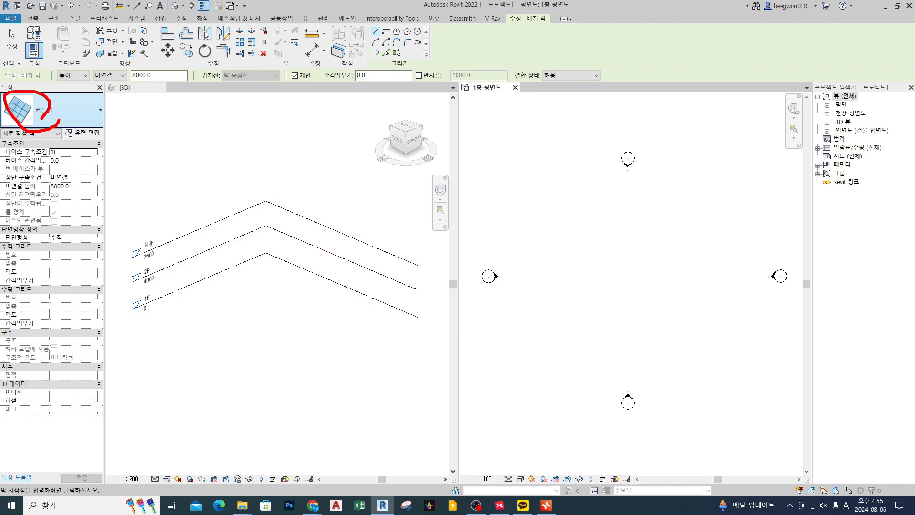
Step: Try to duplicate the 커튼월 type as 연습용 커튼월, and enlarge the type properties window to show more parameters
{"action": "left_click", "coordinate": [82, 132]}
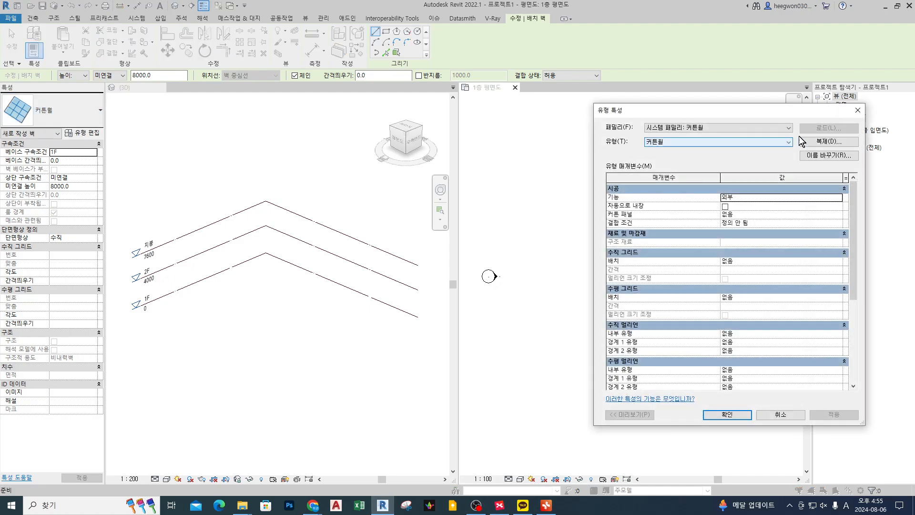
{"action": "left_click", "coordinate": [805, 142]}
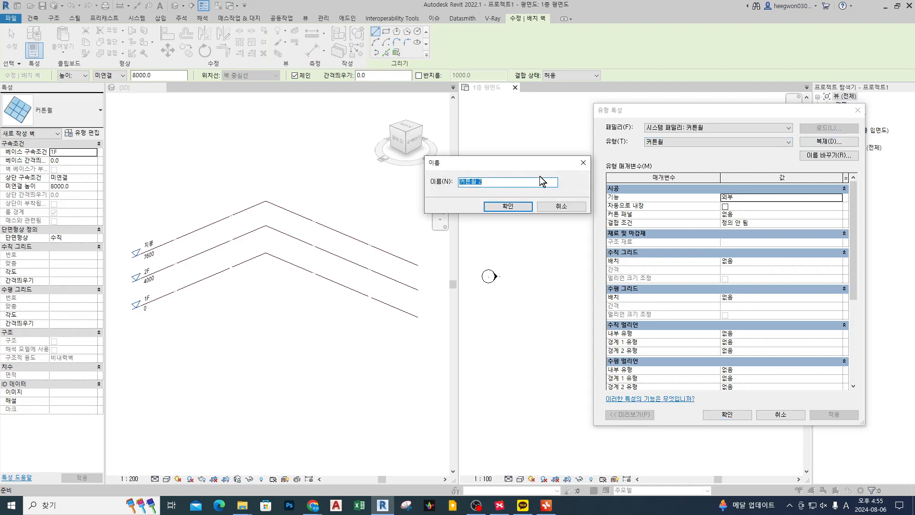
{"action": "type", "text": "연습용 커"}
{"action": "type", "text": "튼ㅇ"}
{"action": "key", "text": "Return"}
{"action": "left_click_drag", "start_coordinate": [743, 113], "coordinate": [346, 113]}
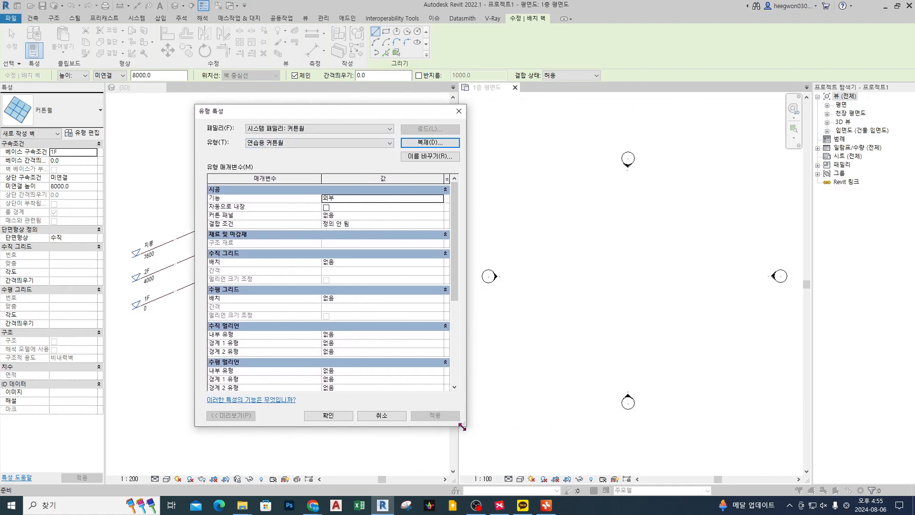
{"action": "left_click_drag", "start_coordinate": [466, 428], "coordinate": [470, 488]}
{"action": "left_click_drag", "start_coordinate": [339, 115], "coordinate": [331, 75]}
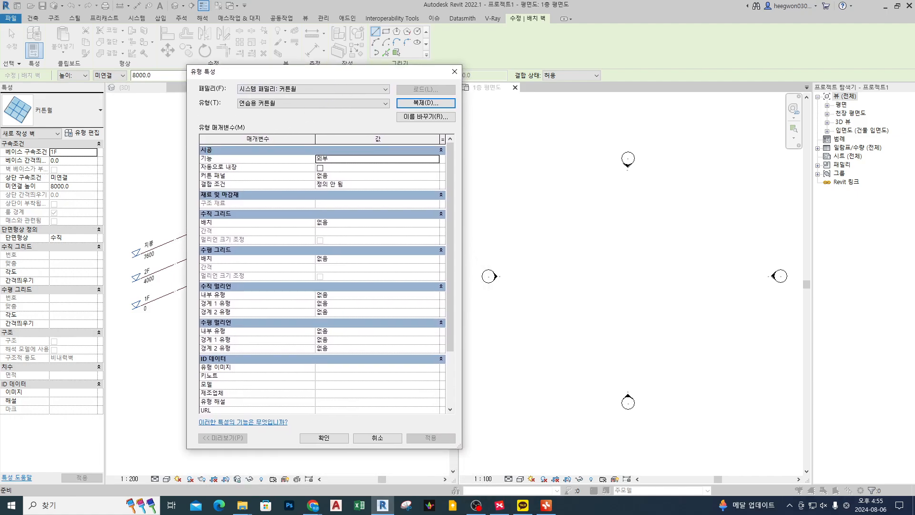
Step: Mark the grid and mullion type parameters with red strokes and an arrow, clear the marks and close the type properties
{"action": "mouse_move", "coordinate": [210, 104]}
{"action": "left_mouse_down"}
{"action": "mouse_move", "coordinate": [199, 336]}
{"action": "mouse_move", "coordinate": [211, 411]}
{"action": "left_mouse_up"}
{"action": "mouse_move", "coordinate": [205, 194]}
{"action": "left_mouse_down"}
{"action": "mouse_move", "coordinate": [193, 326]}
{"action": "mouse_move", "coordinate": [202, 353]}
{"action": "left_mouse_up"}
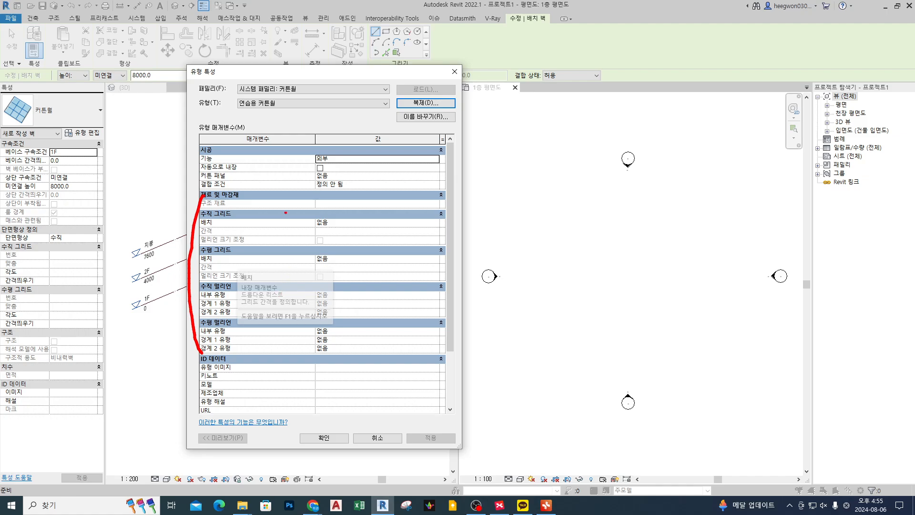
{"action": "mouse_move", "coordinate": [288, 207]}
{"action": "left_mouse_down"}
{"action": "mouse_move", "coordinate": [292, 345]}
{"action": "mouse_move", "coordinate": [285, 338]}
{"action": "left_mouse_up"}
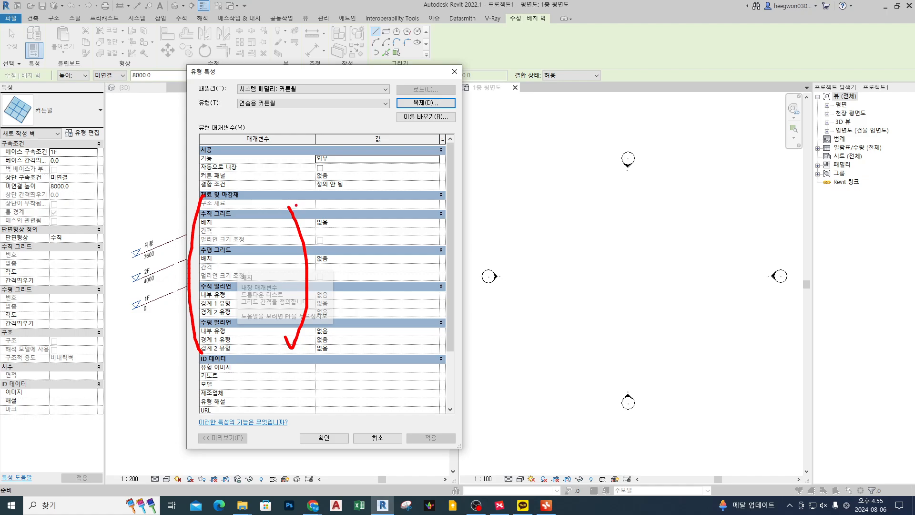
{"action": "mouse_move", "coordinate": [295, 205]}
{"action": "left_mouse_down"}
{"action": "mouse_move", "coordinate": [284, 211]}
{"action": "mouse_move", "coordinate": [292, 209]}
{"action": "left_mouse_up"}
{"action": "key", "text": "Escape"}
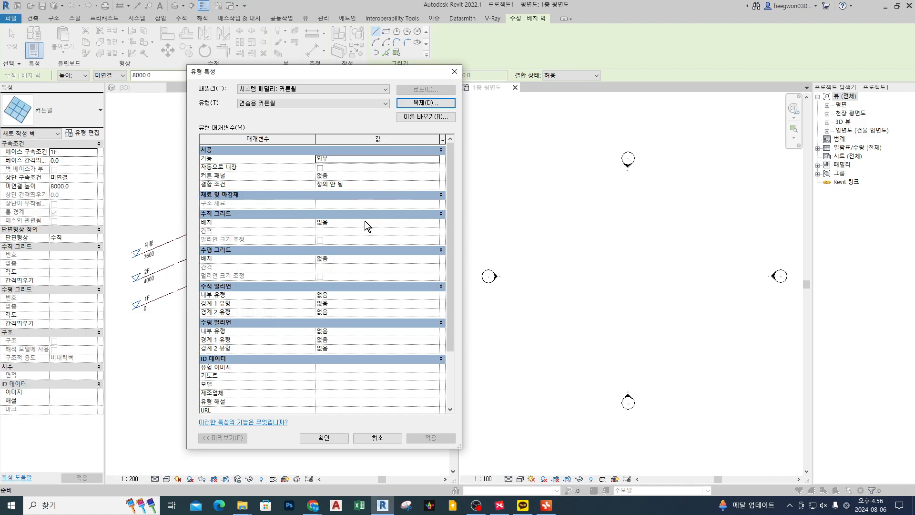
{"action": "key", "text": "ctrl+2"}
{"action": "left_click_drag", "start_coordinate": [297, 139], "coordinate": [301, 343]}
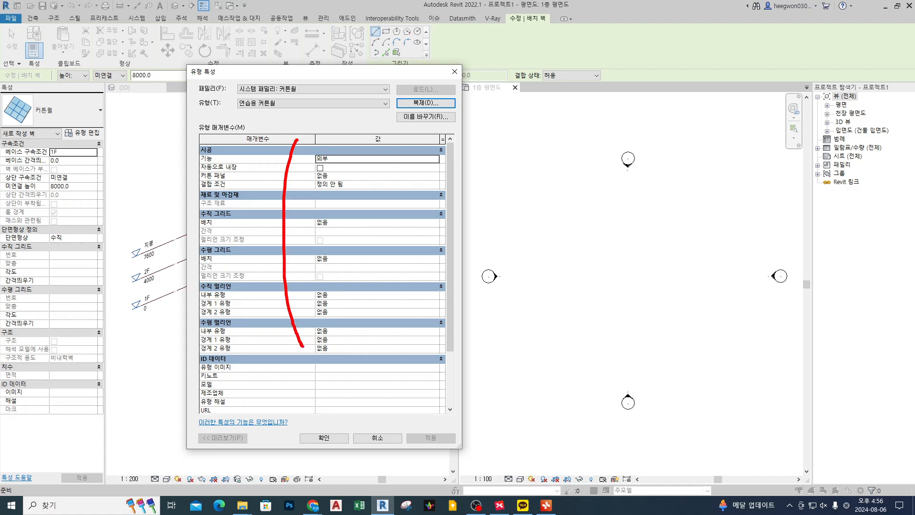
{"action": "mouse_move", "coordinate": [339, 155]}
{"action": "left_mouse_down"}
{"action": "mouse_move", "coordinate": [377, 227]}
{"action": "mouse_move", "coordinate": [379, 360]}
{"action": "left_mouse_up"}
{"action": "key", "text": "Escape"}
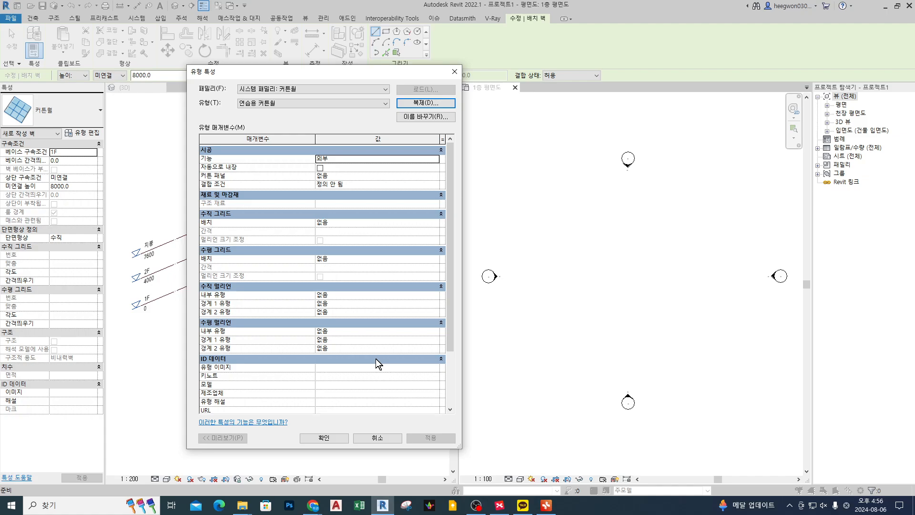
{"action": "left_click", "coordinate": [329, 437]}
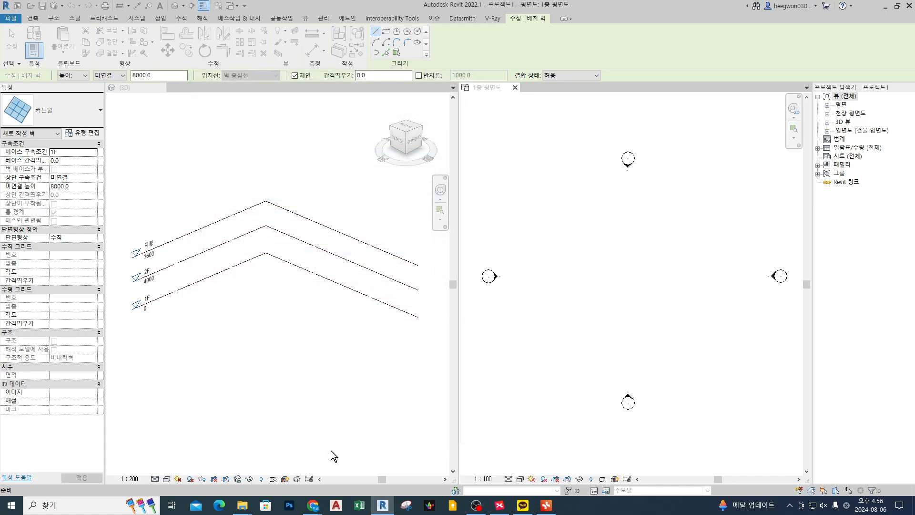
Step: Duplicate the 커튼월 type as 연습용 커튼월 and apply it to the new wall
{"action": "left_click", "coordinate": [95, 139]}
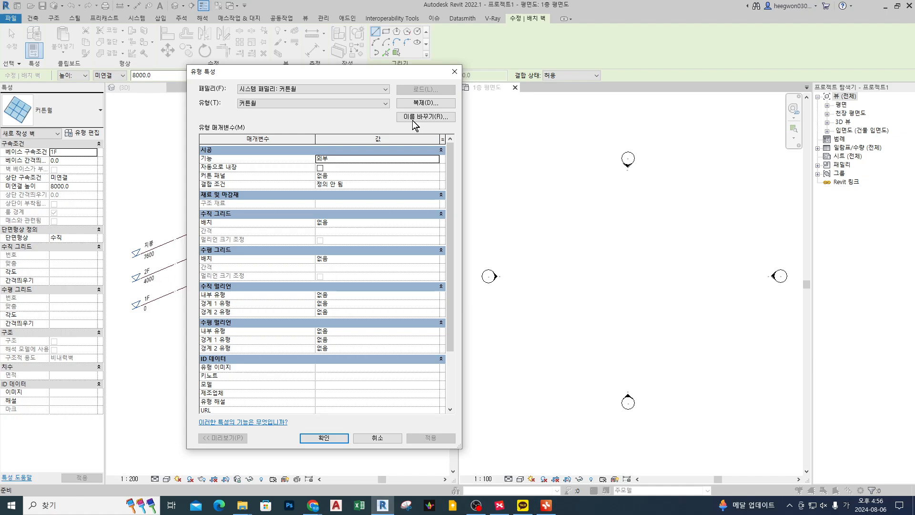
{"action": "left_click", "coordinate": [419, 103]}
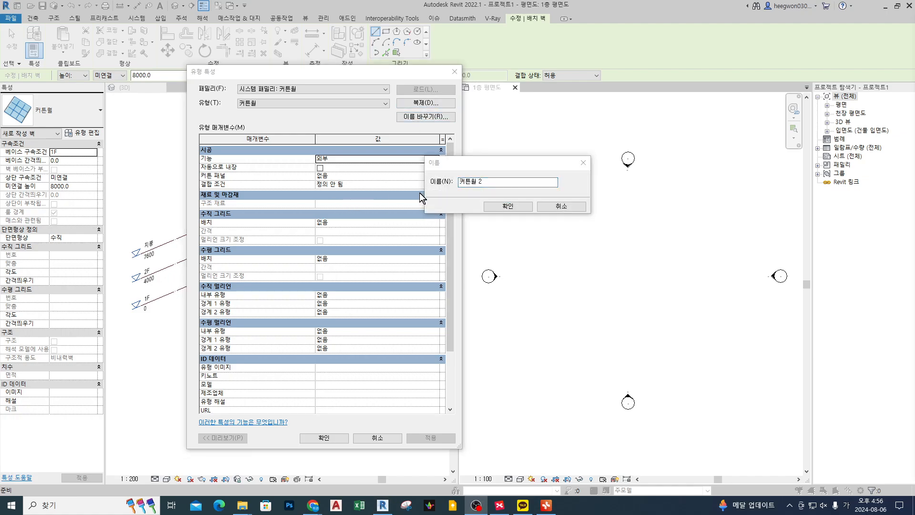
{"action": "left_click", "coordinate": [603, 169]}
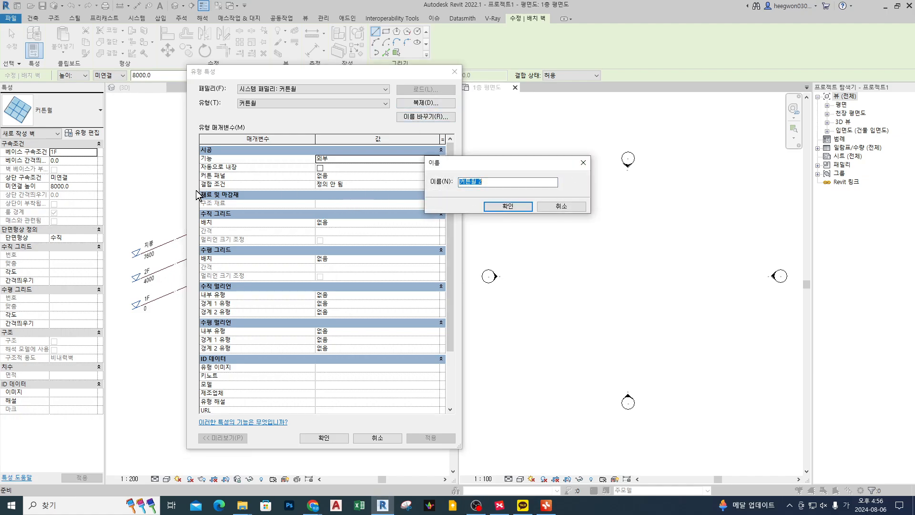
{"action": "type", "text": "DUSTM"}
{"action": "key", "text": "ctrl+a"}
{"action": "type", "text": "D"}
{"action": "key", "text": "BackSpace"}
{"action": "key", "text": "Hangul"}
{"action": "type", "text": "여ㄴ습용 커튼월"}
{"action": "key", "text": "Return"}
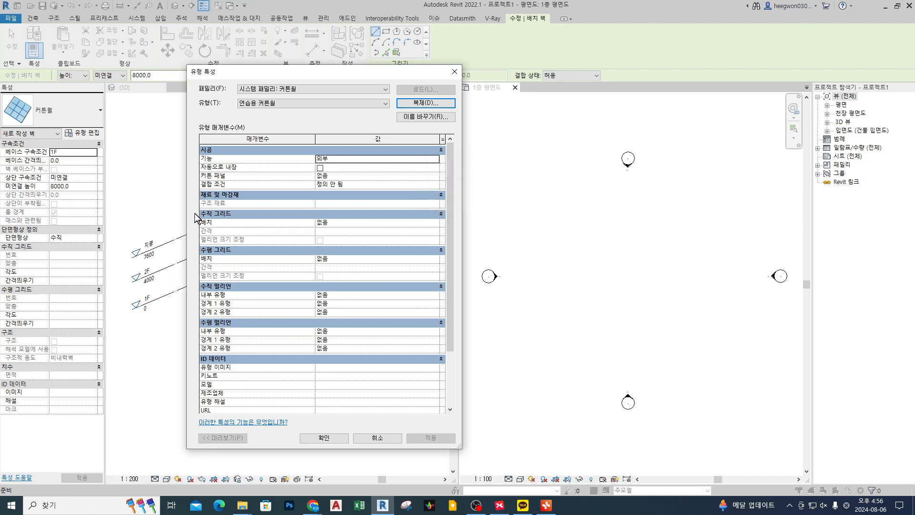
{"action": "key", "text": "Return"}
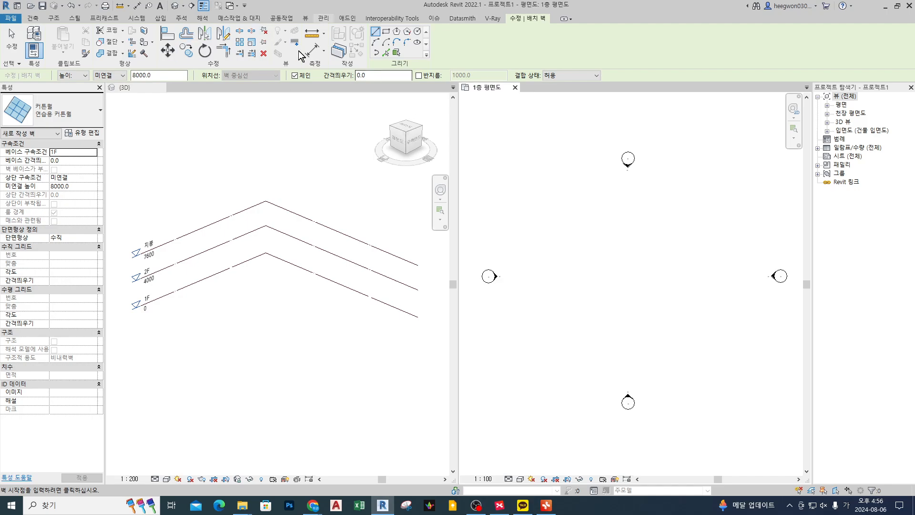
Step: Set the wall's height to level 2F and start the wall beside the west elevation marker in the first-floor plan
{"action": "left_click", "coordinate": [111, 75]}
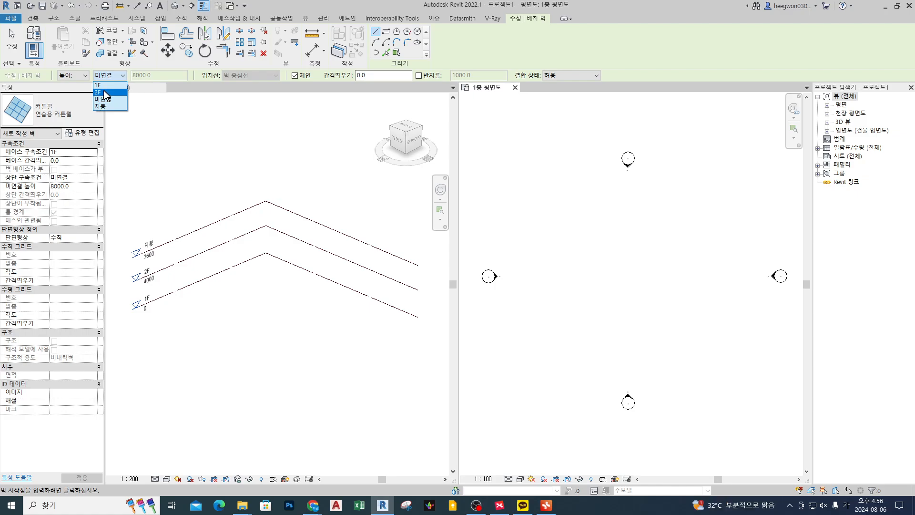
{"action": "left_click", "coordinate": [105, 92]}
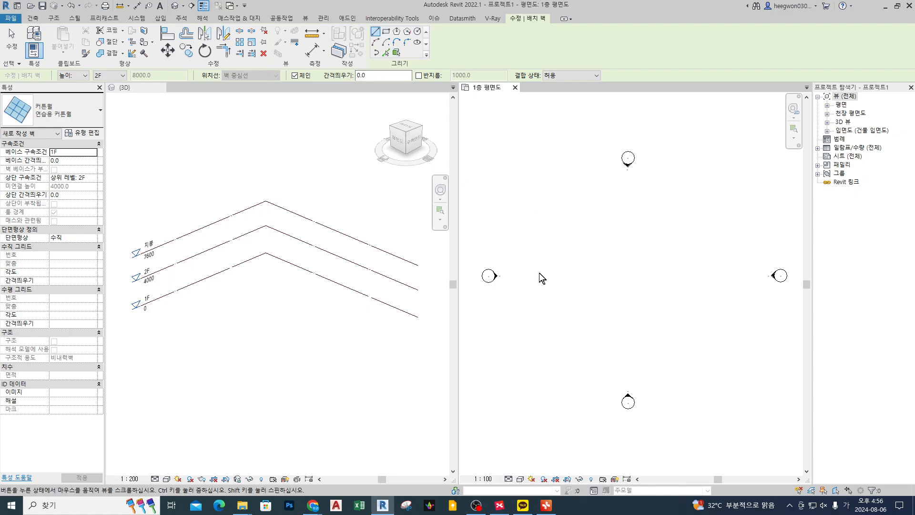
{"action": "scroll", "coordinate": [520, 275], "scroll_direction": "up", "scroll_amount": 2}
{"action": "scroll", "coordinate": [515, 276], "scroll_direction": "up", "scroll_amount": 1}
{"action": "left_click", "coordinate": [466, 271]}
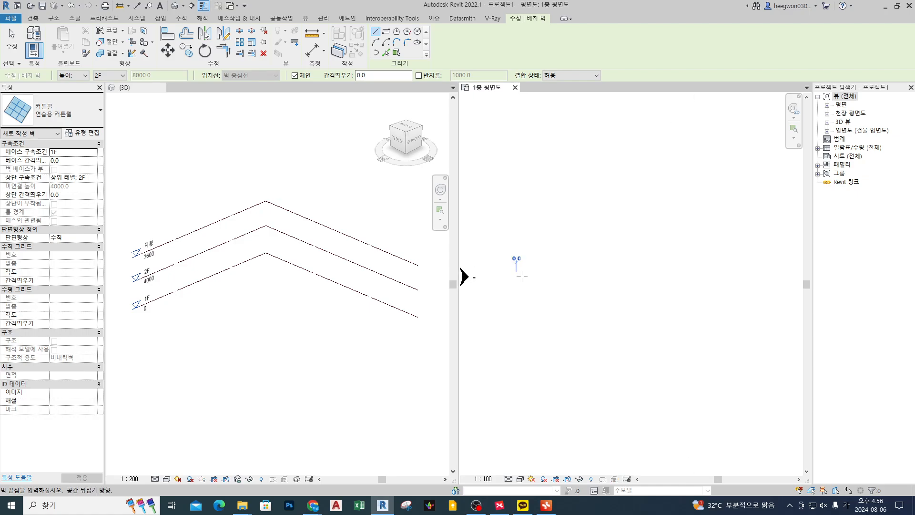
{"action": "middle_click_drag", "start_coordinate": [621, 275], "coordinate": [721, 279]}
{"action": "scroll", "coordinate": [660, 273], "scroll_direction": "up", "scroll_amount": 3}
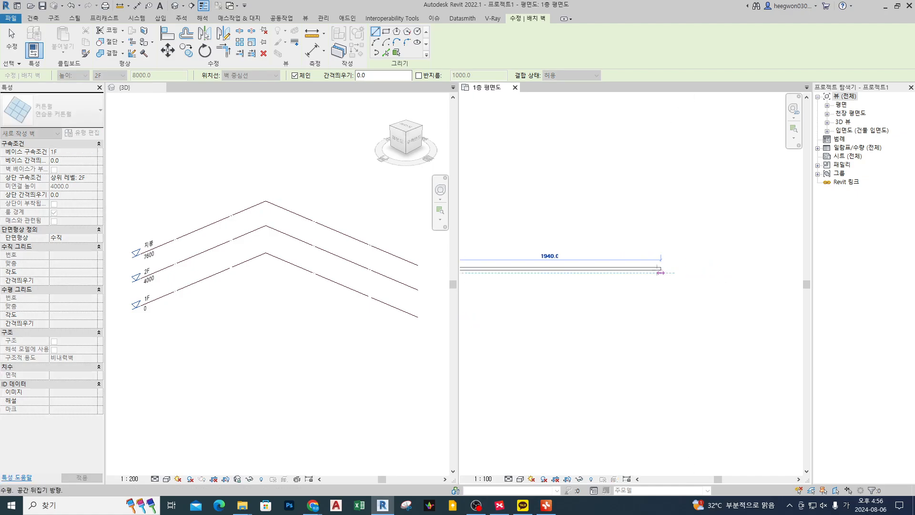
{"action": "middle_click_drag", "start_coordinate": [542, 274], "coordinate": [585, 259]}
{"action": "scroll", "coordinate": [709, 267], "scroll_direction": "up", "scroll_amount": 2}
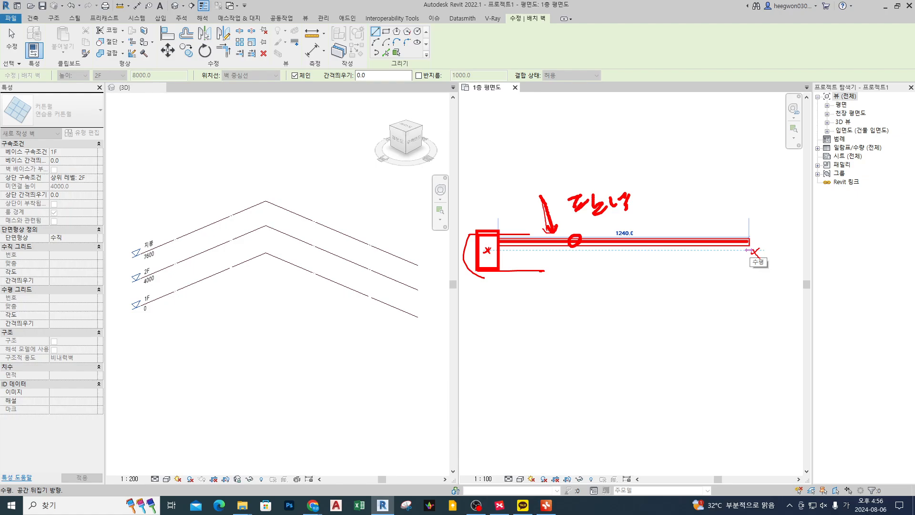
Step: Clear the red notes, draw red arrows and a handwritten symbol below the wall preview, and clear them too
{"action": "key", "text": "Escape"}
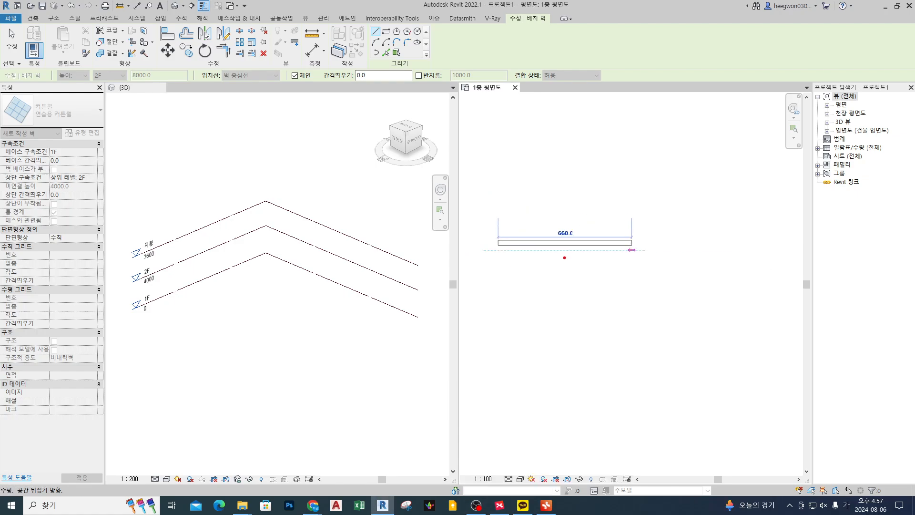
{"action": "left_click_drag", "start_coordinate": [563, 258], "coordinate": [567, 299]}
{"action": "mouse_move", "coordinate": [591, 336]}
{"action": "left_mouse_down"}
{"action": "mouse_move", "coordinate": [586, 384]}
{"action": "mouse_move", "coordinate": [601, 339]}
{"action": "left_mouse_up"}
{"action": "left_click_drag", "start_coordinate": [564, 243], "coordinate": [570, 279]}
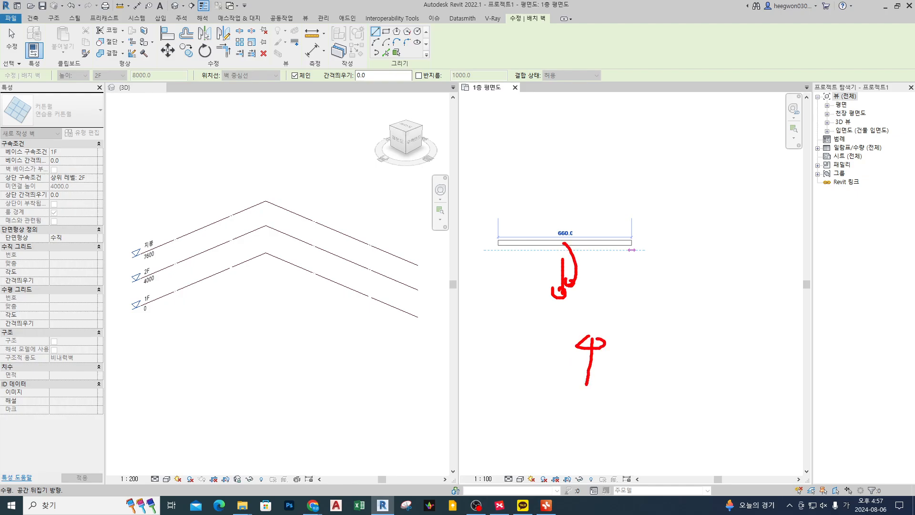
{"action": "key", "text": "Escape"}
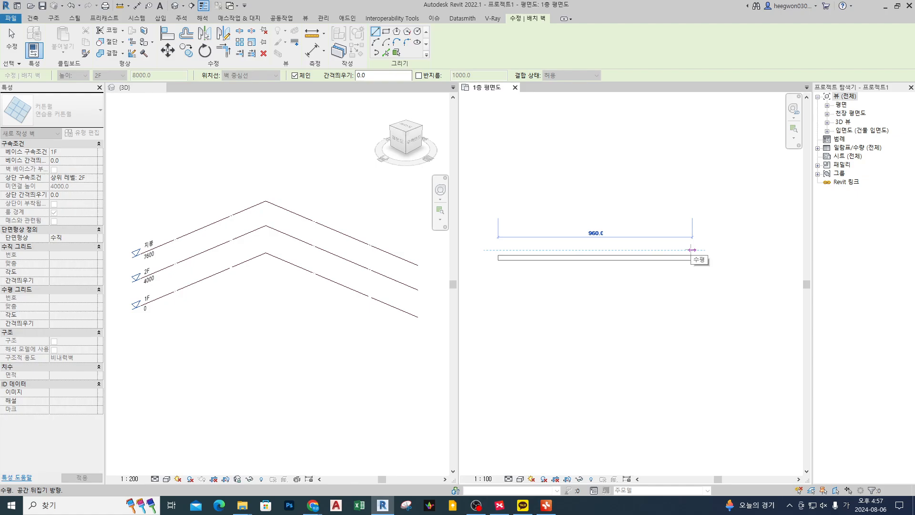
Step: Flip the wall's facing side twice and finish it as a horizontal curtain wall about 6500 mm long
{"action": "key", "text": "space"}
{"action": "key", "text": "space"}
{"action": "scroll", "coordinate": [639, 253], "scroll_direction": "down", "scroll_amount": 3}
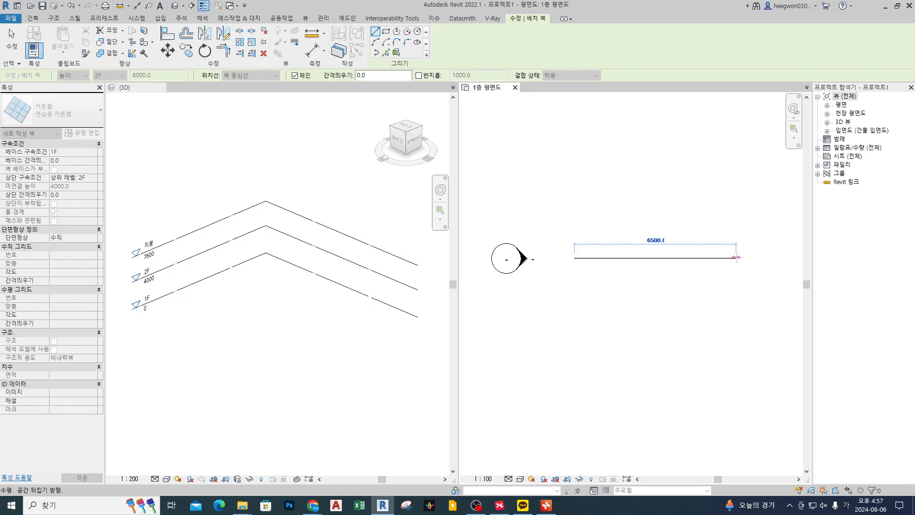
{"action": "left_click", "coordinate": [736, 257]}
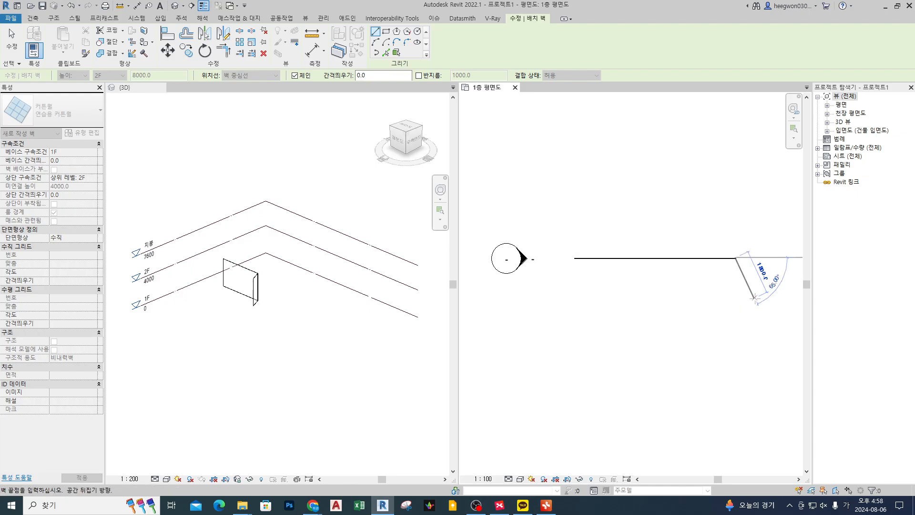
{"action": "key", "text": "Escape"}
{"action": "key", "text": "Escape"}
Step: Point out the new curtain wall in the 3D view with red arrows and a check mark, and clear the marks
{"action": "scroll", "coordinate": [232, 286], "scroll_direction": "up", "scroll_amount": 5}
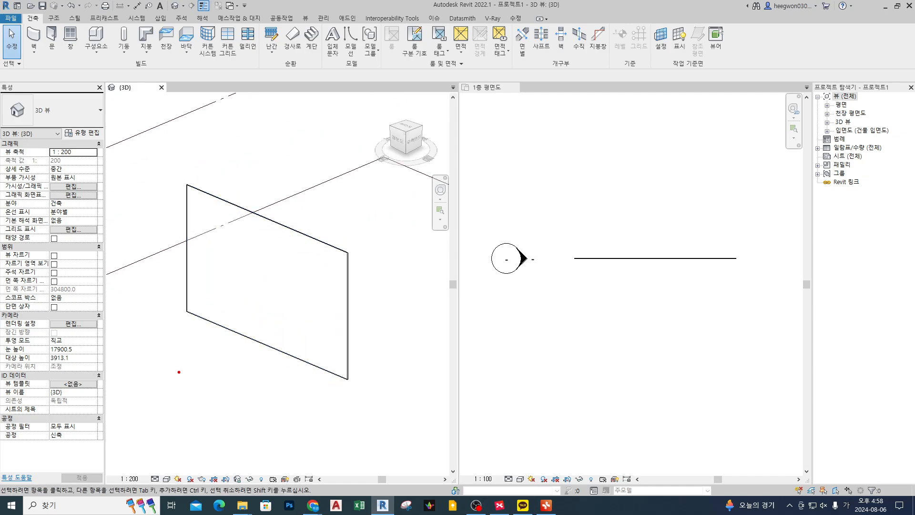
{"action": "mouse_move", "coordinate": [179, 373]}
{"action": "left_mouse_down"}
{"action": "mouse_move", "coordinate": [232, 302]}
{"action": "mouse_move", "coordinate": [237, 317]}
{"action": "left_mouse_up"}
{"action": "left_click_drag", "start_coordinate": [259, 287], "coordinate": [275, 287]}
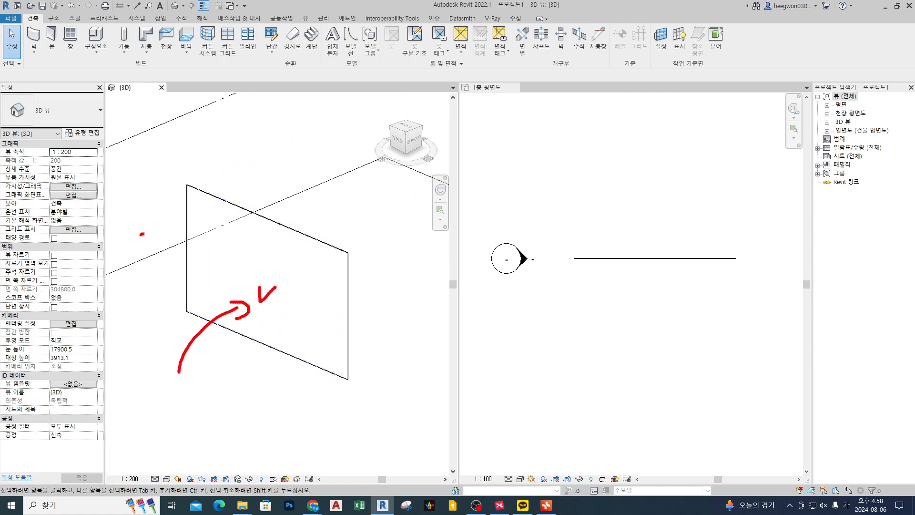
{"action": "left_click_drag", "start_coordinate": [142, 234], "coordinate": [185, 232]}
{"action": "left_click_drag", "start_coordinate": [178, 224], "coordinate": [183, 250]}
{"action": "key", "text": "Escape"}
{"action": "scroll", "coordinate": [294, 229], "scroll_direction": "up", "scroll_amount": 1}
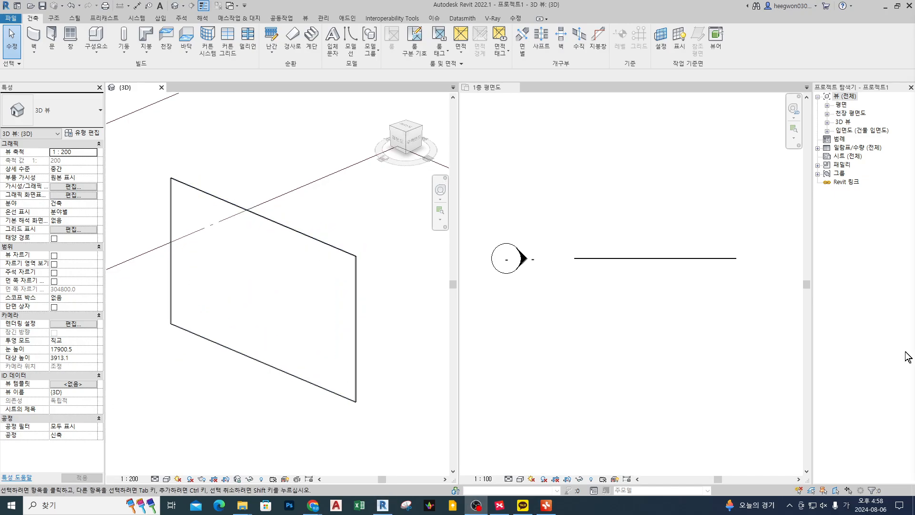
Step: Trace the guide lines at the curtain wall's left end and along its length in red in the floor plan, and clear them
{"action": "left_click", "coordinate": [593, 288]}
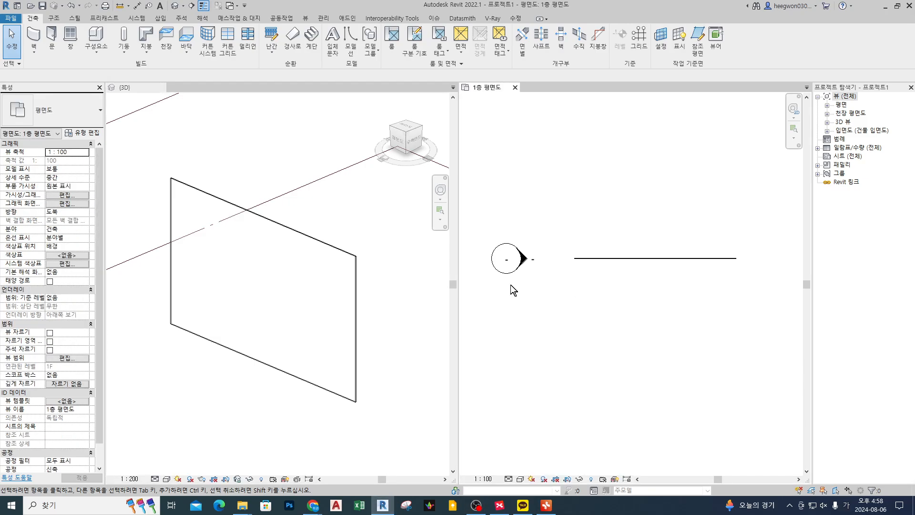
{"action": "left_click", "coordinate": [348, 226]}
{"action": "left_click", "coordinate": [562, 259]}
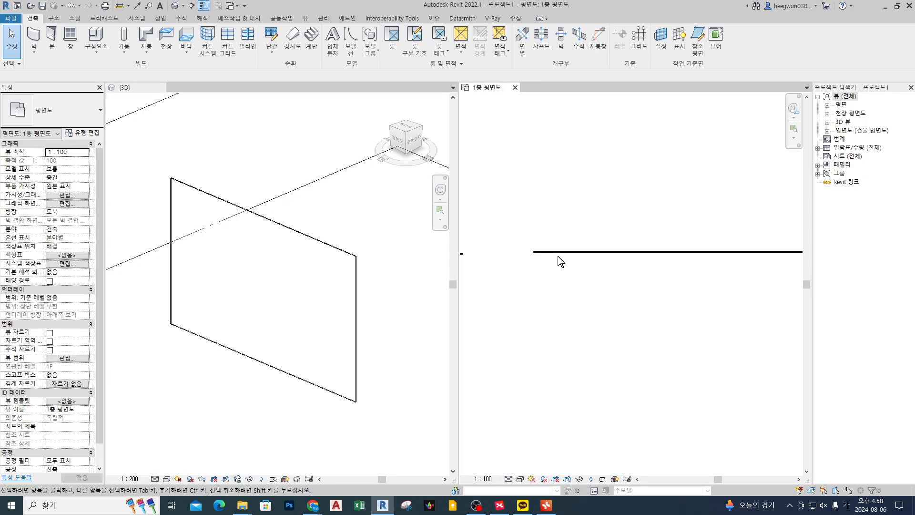
{"action": "scroll", "coordinate": [560, 260], "scroll_direction": "up", "scroll_amount": 2}
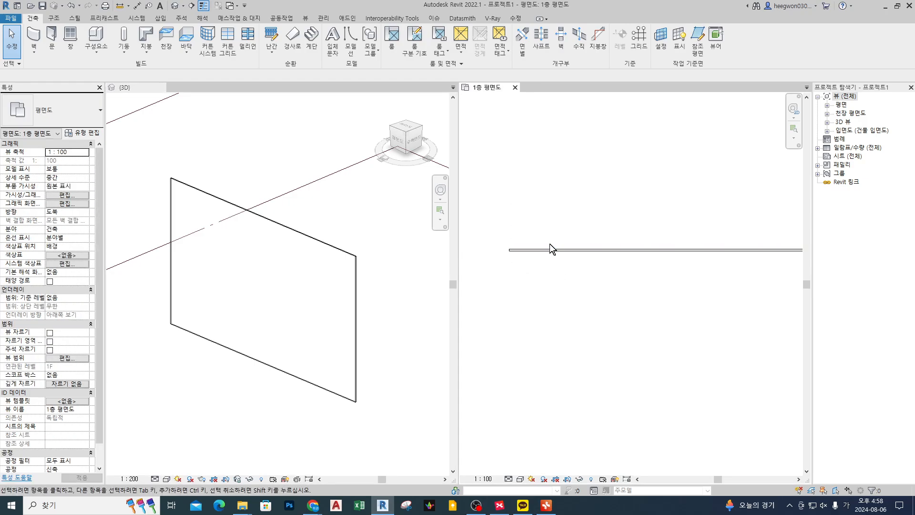
{"action": "scroll", "coordinate": [549, 253], "scroll_direction": "up", "scroll_amount": 1}
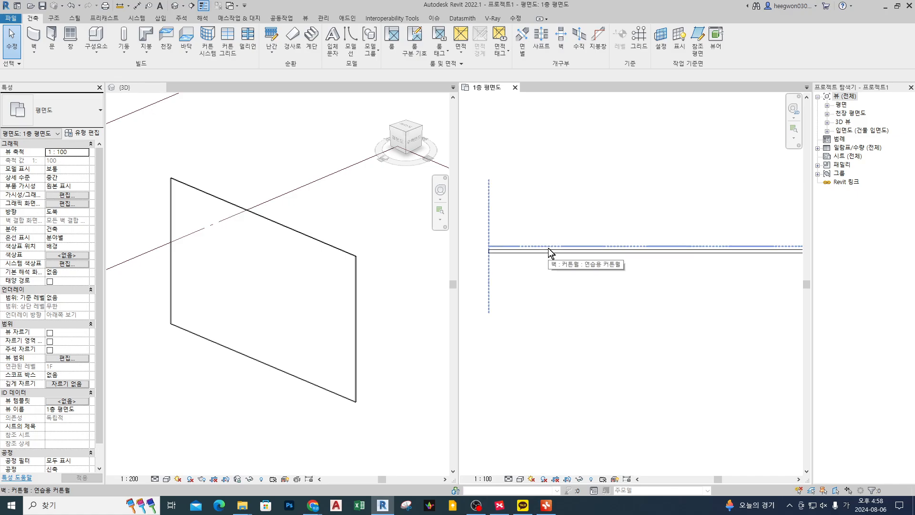
{"action": "middle_click_drag", "start_coordinate": [551, 253], "coordinate": [605, 253]}
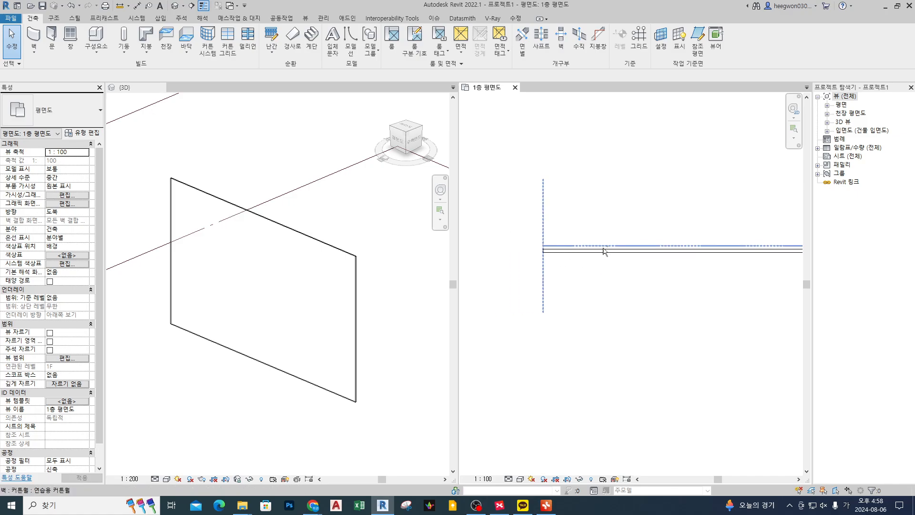
{"action": "left_click_drag", "start_coordinate": [541, 183], "coordinate": [545, 324]}
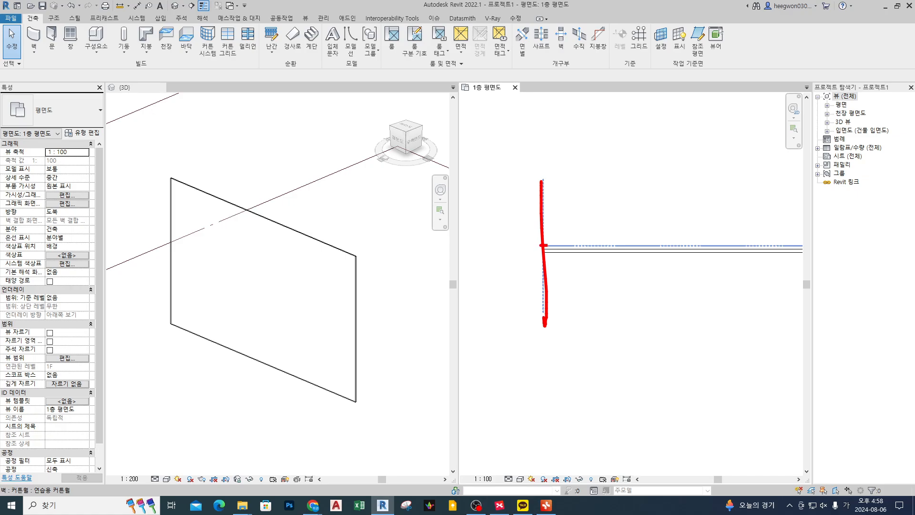
{"action": "left_click_drag", "start_coordinate": [543, 245], "coordinate": [755, 250]}
{"action": "key", "text": "Escape"}
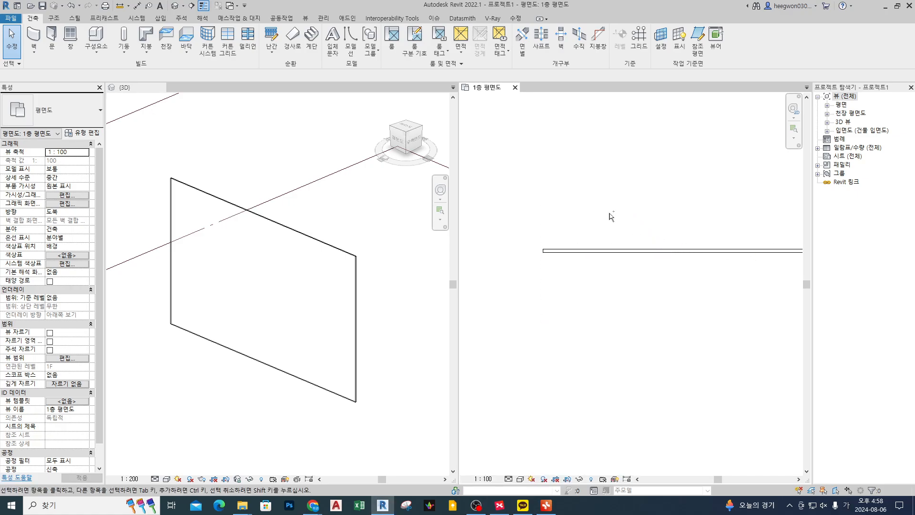
Step: Select the glass panel in the floor plan, then the whole 연습용 커튼월 curtain wall, and clear the selection
{"action": "left_click", "coordinate": [594, 254]}
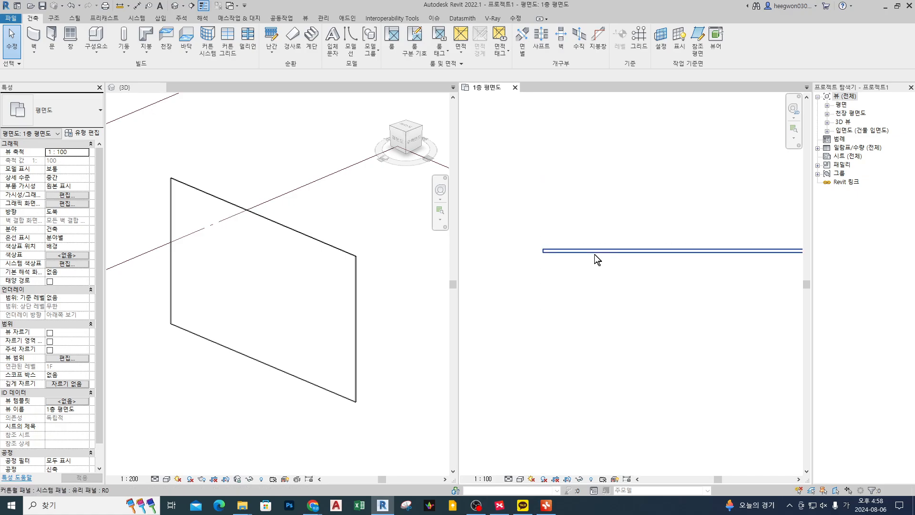
{"action": "left_click", "coordinate": [594, 253]}
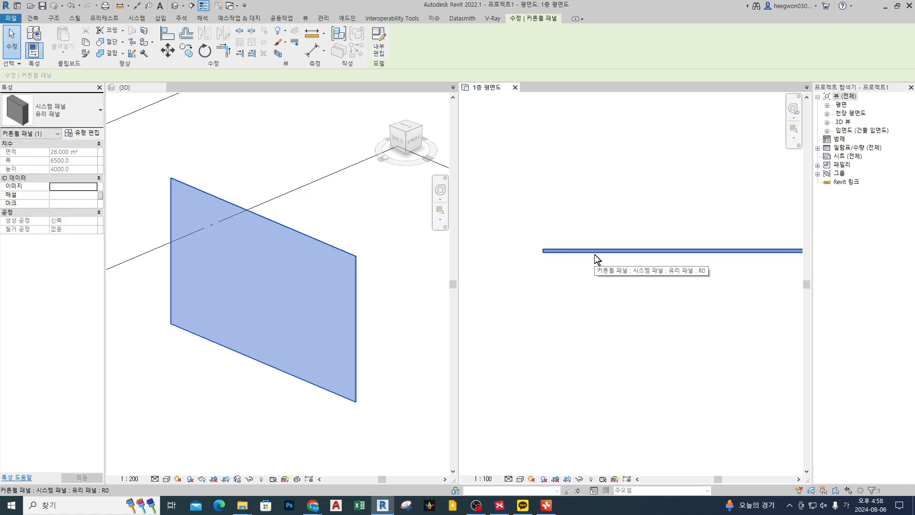
{"action": "left_click", "coordinate": [595, 282]}
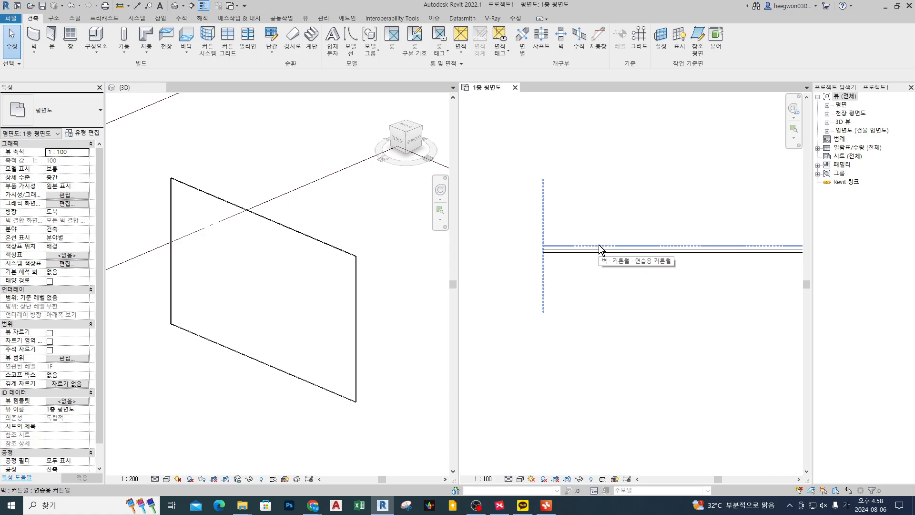
{"action": "left_click", "coordinate": [599, 248]}
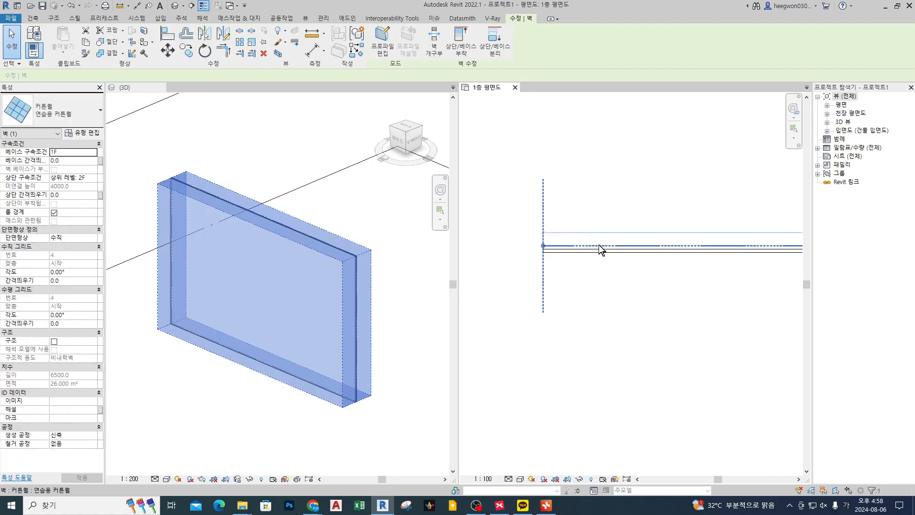
{"action": "left_click", "coordinate": [606, 190]}
Step: Alternate between selecting the glass panel and the whole curtain wall in the 3D view, and clear the selection
{"action": "left_click", "coordinate": [404, 256]}
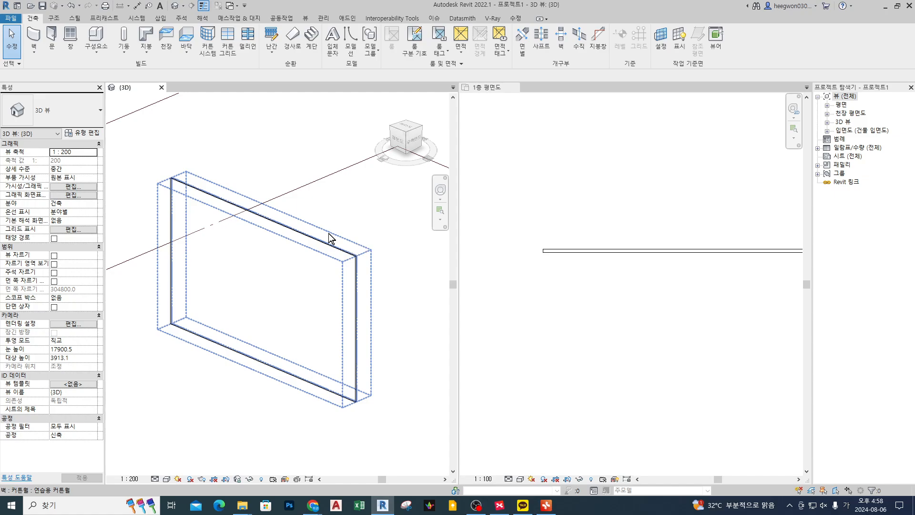
{"action": "key", "text": "Tab"}
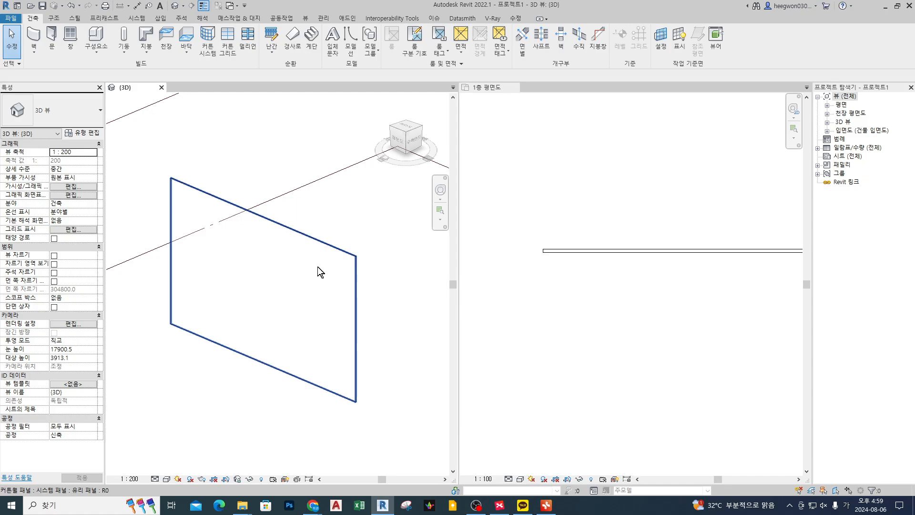
{"action": "left_click", "coordinate": [317, 267]}
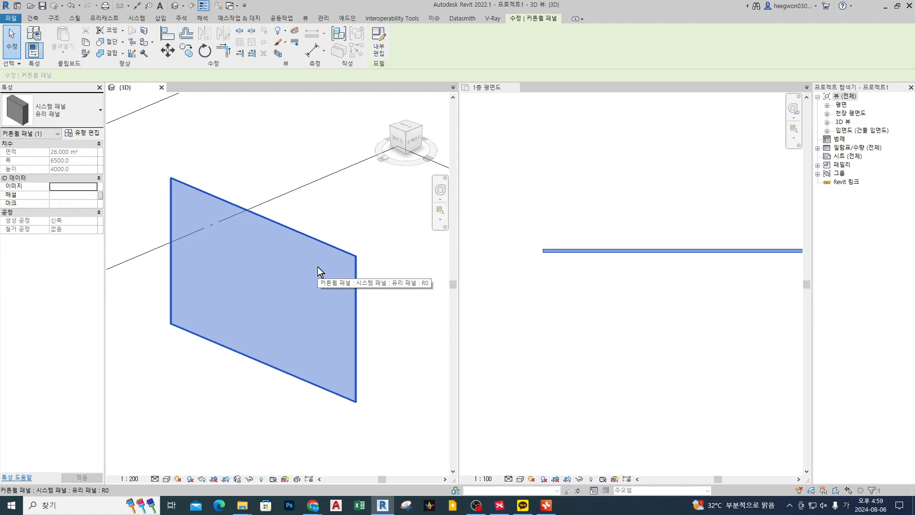
{"action": "left_click", "coordinate": [354, 203]}
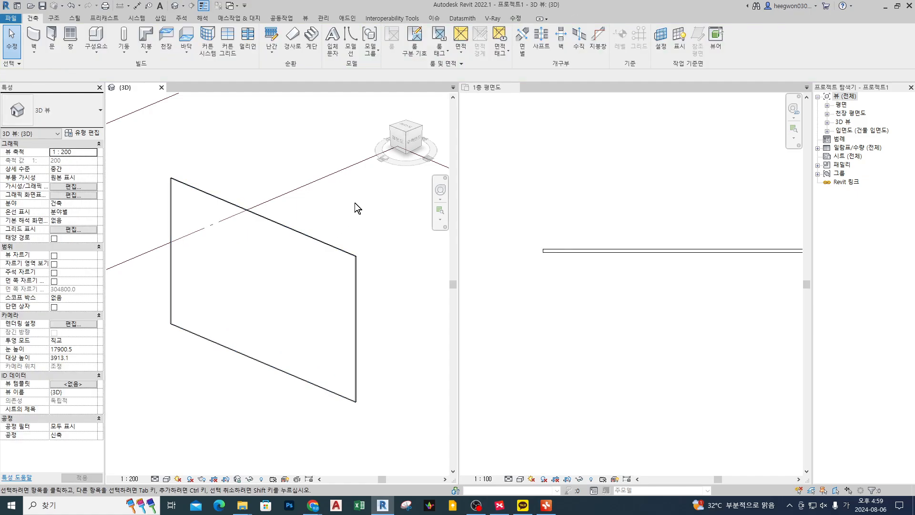
{"action": "left_click", "coordinate": [332, 239]}
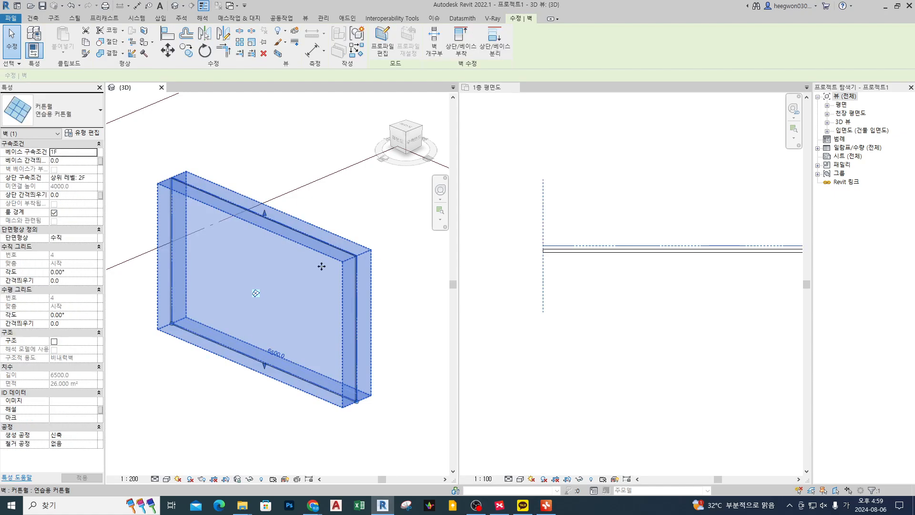
{"action": "left_click", "coordinate": [376, 225]}
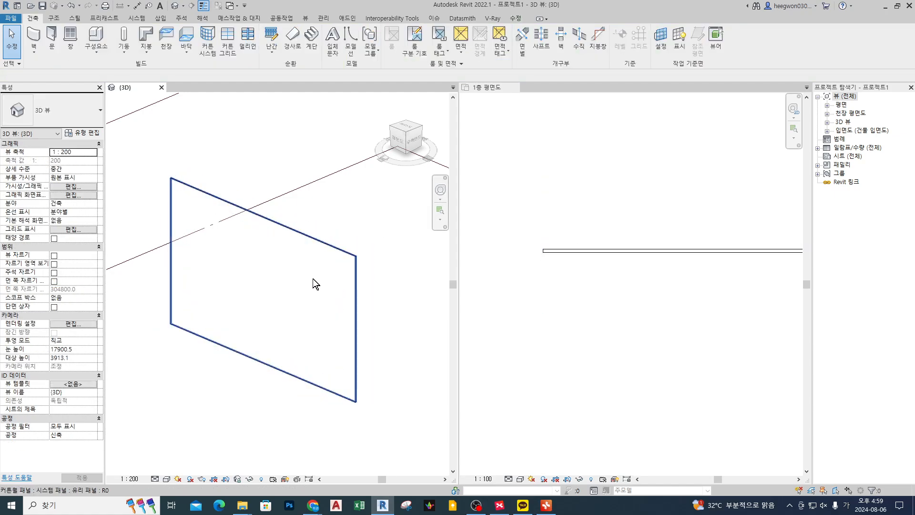
{"action": "left_click", "coordinate": [312, 278]}
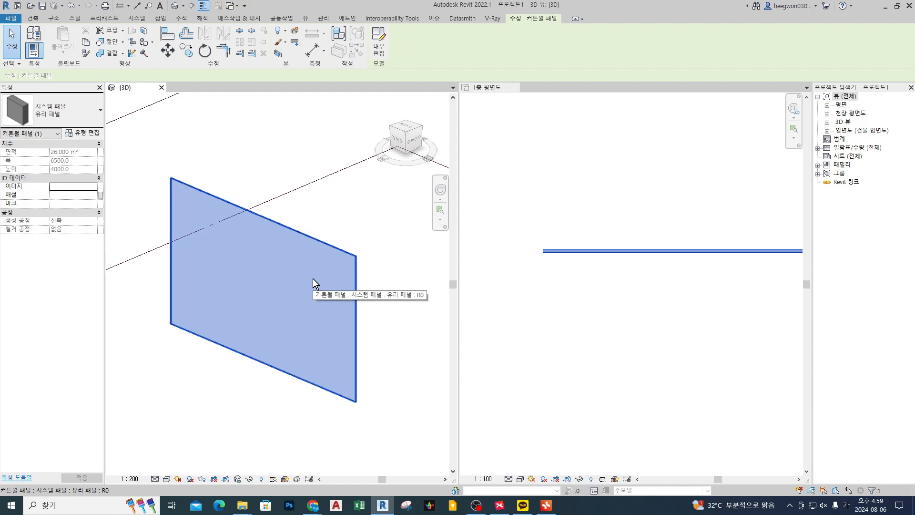
{"action": "left_click", "coordinate": [347, 214]}
{"action": "left_click", "coordinate": [673, 195]}
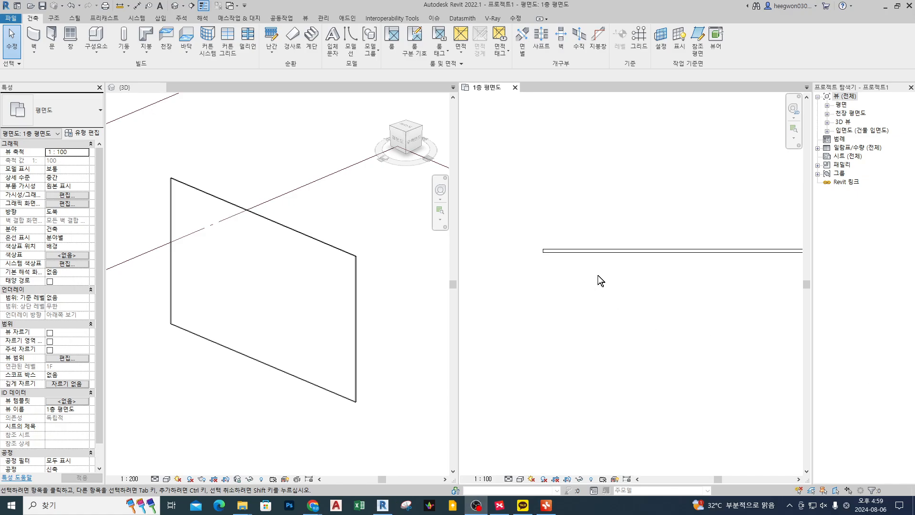
Step: Sketch red division lines over the curtain wall in the 3D view and a red frame around the Curtain Grid command, and clear the marks
{"action": "left_click", "coordinate": [330, 203]}
{"action": "middle_click_drag", "start_coordinate": [330, 203], "coordinate": [366, 207]}
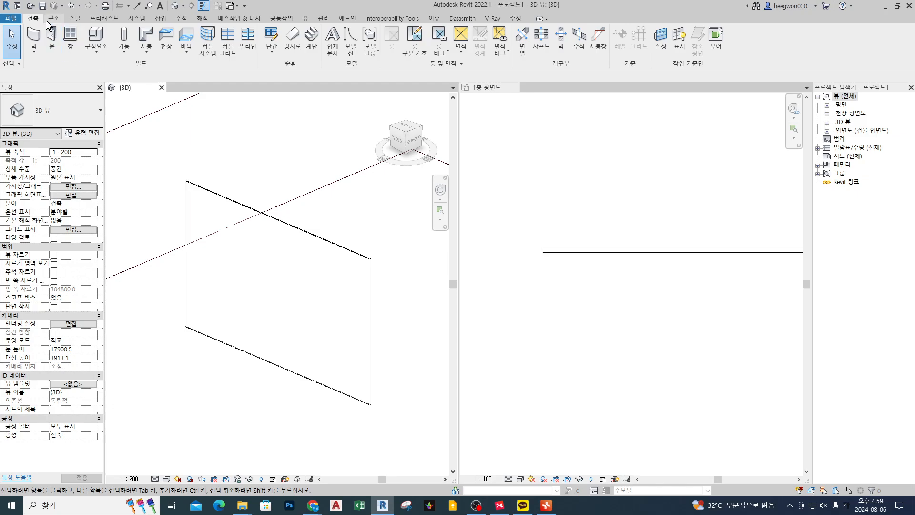
{"action": "key", "text": "ctrl+2"}
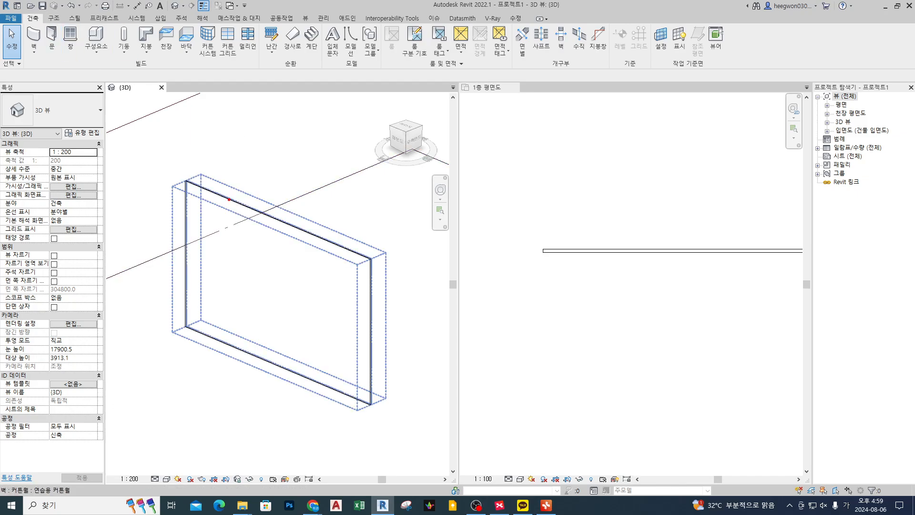
{"action": "left_click_drag", "start_coordinate": [236, 201], "coordinate": [235, 345]}
{"action": "mouse_move", "coordinate": [184, 258]}
{"action": "left_mouse_down", "text": "shift"}
{"action": "mouse_move", "coordinate": [337, 327]}
{"action": "mouse_move", "coordinate": [380, 328]}
{"action": "left_mouse_up", "text": "shift"}
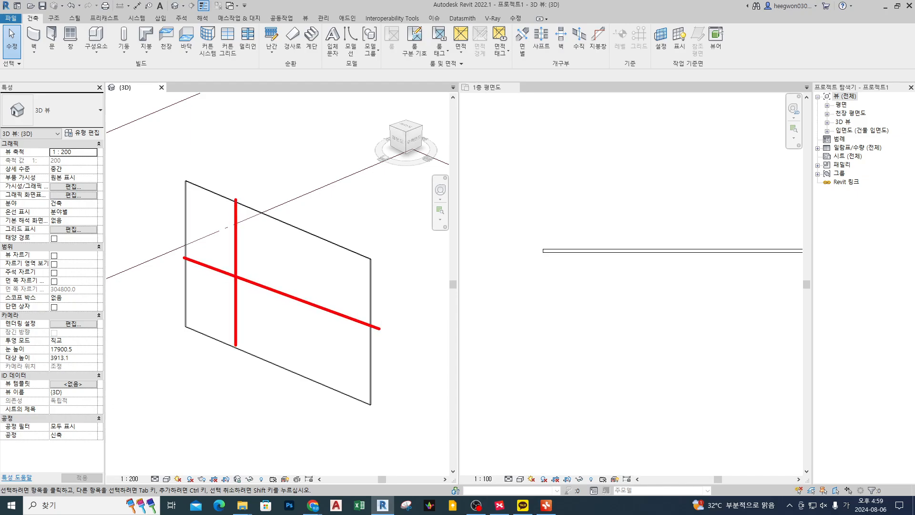
{"action": "left_click_drag", "start_coordinate": [313, 231], "coordinate": [313, 377], "text": "shift"}
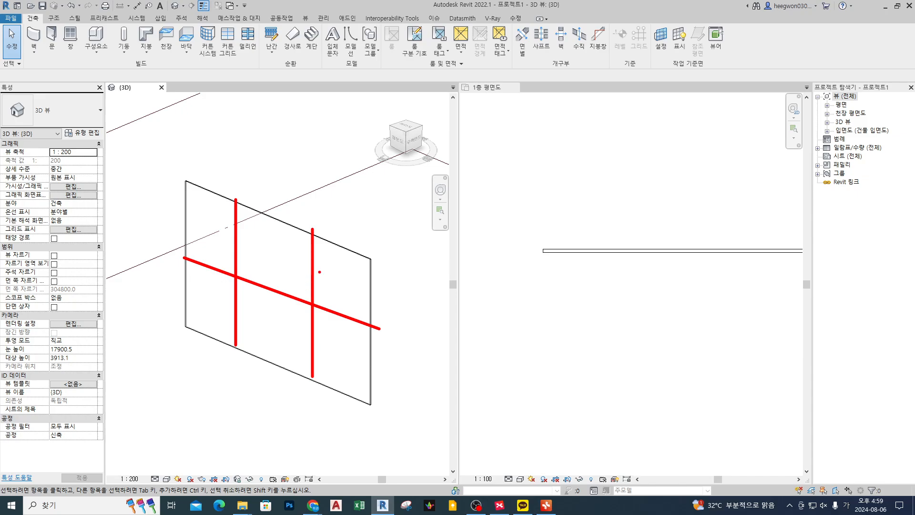
{"action": "mouse_move", "coordinate": [319, 271]}
{"action": "left_mouse_down"}
{"action": "mouse_move", "coordinate": [302, 274]}
{"action": "mouse_move", "coordinate": [326, 273]}
{"action": "mouse_move", "coordinate": [318, 287]}
{"action": "left_mouse_up"}
{"action": "left_click_drag", "start_coordinate": [296, 244], "coordinate": [311, 245]}
{"action": "left_click_drag", "start_coordinate": [310, 185], "coordinate": [330, 212]}
{"action": "key", "text": "Escape"}
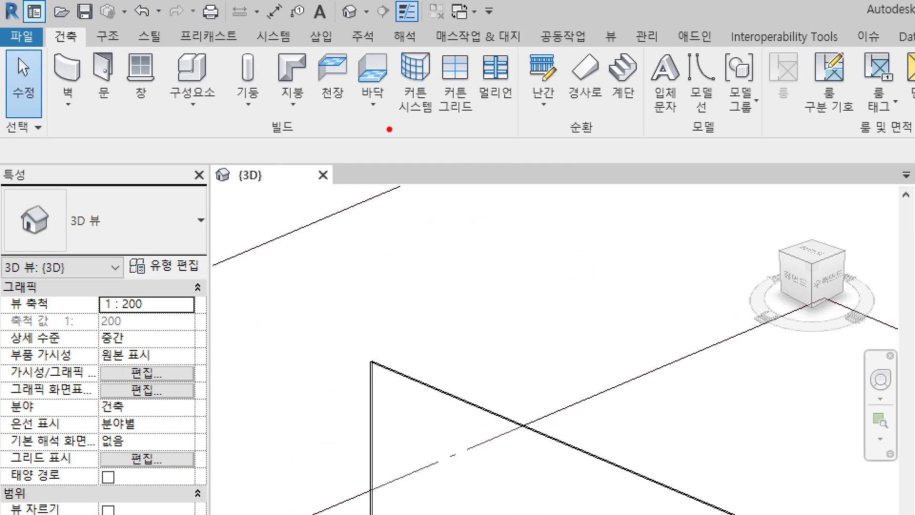
{"action": "left_click_drag", "start_coordinate": [424, 128], "coordinate": [485, 46], "text": "ctrl"}
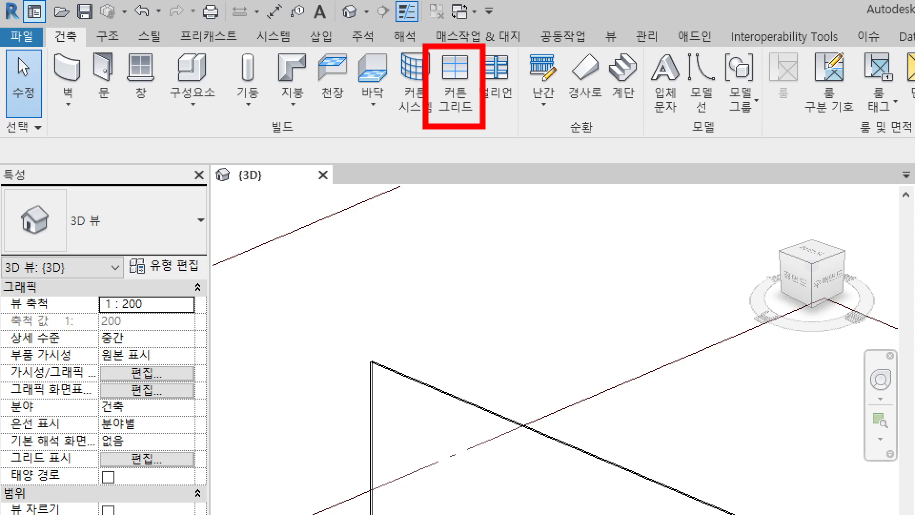
{"action": "key", "text": "Escape"}
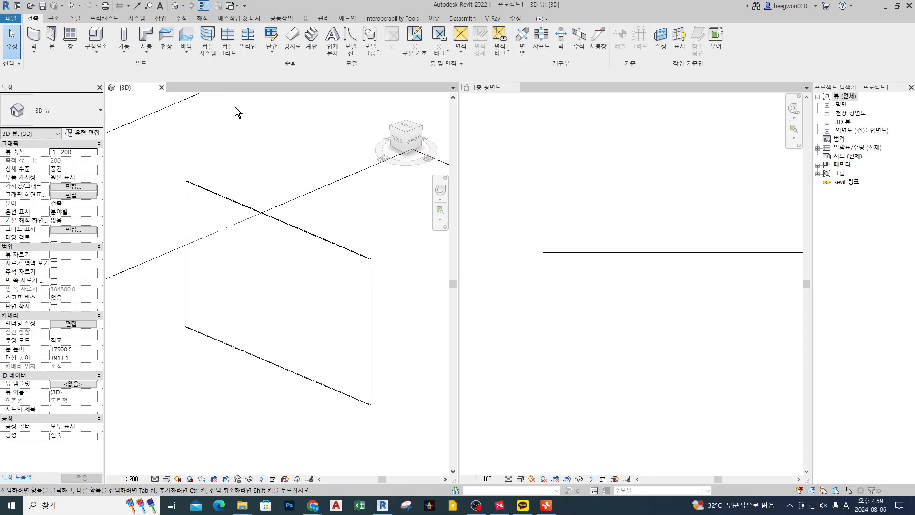
Step: Start the Curtain Grid tool and trace the wall's left edge and the horizontal grid preview in red, clearing the marks
{"action": "left_click", "coordinate": [228, 40]}
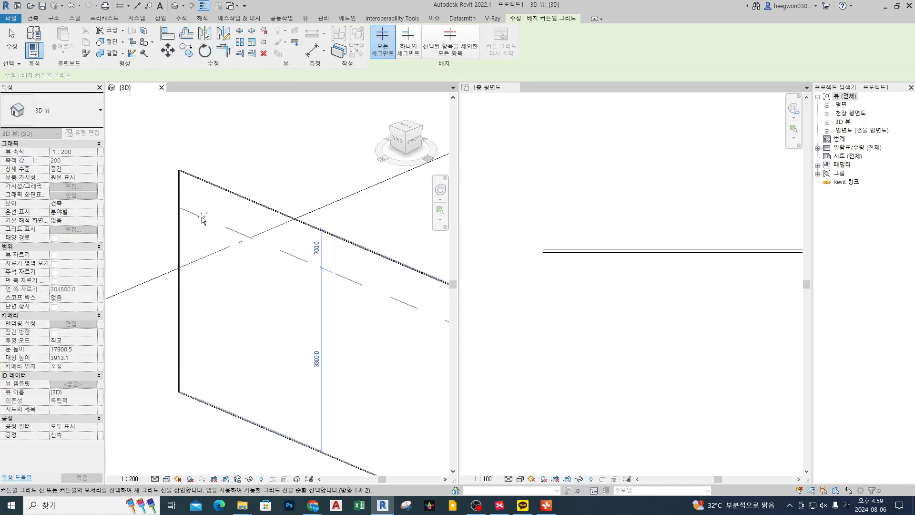
{"action": "middle_click_drag", "start_coordinate": [200, 207], "coordinate": [225, 190], "text": "shift"}
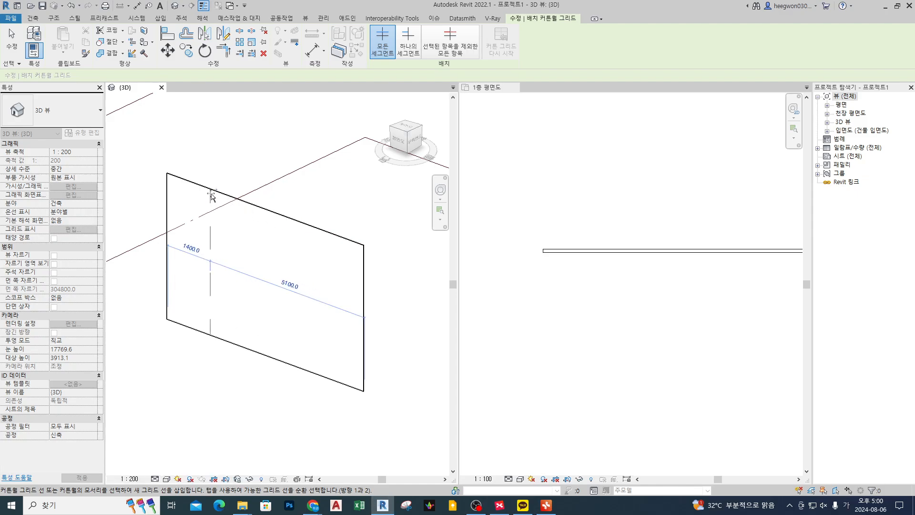
{"action": "scroll", "coordinate": [212, 197], "scroll_direction": "up", "scroll_amount": 1}
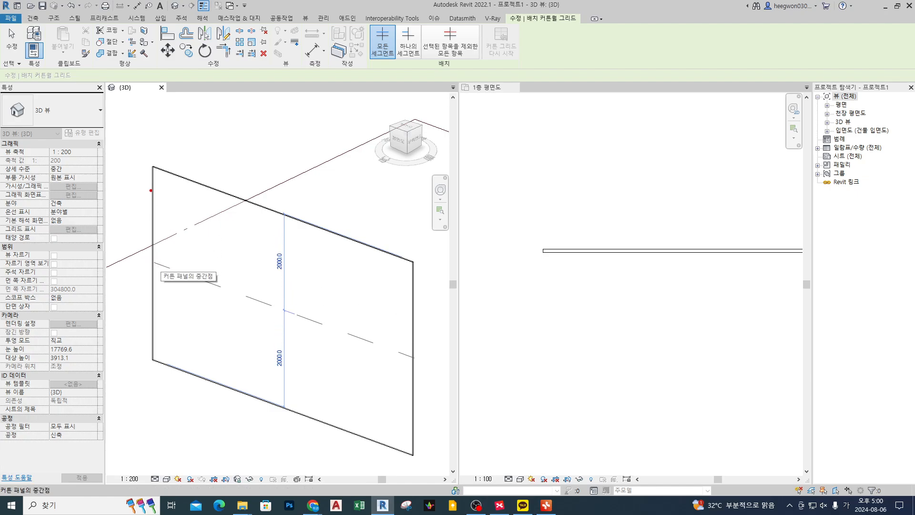
{"action": "left_click_drag", "start_coordinate": [152, 168], "coordinate": [143, 344]}
{"action": "left_click_drag", "start_coordinate": [129, 261], "coordinate": [409, 371]}
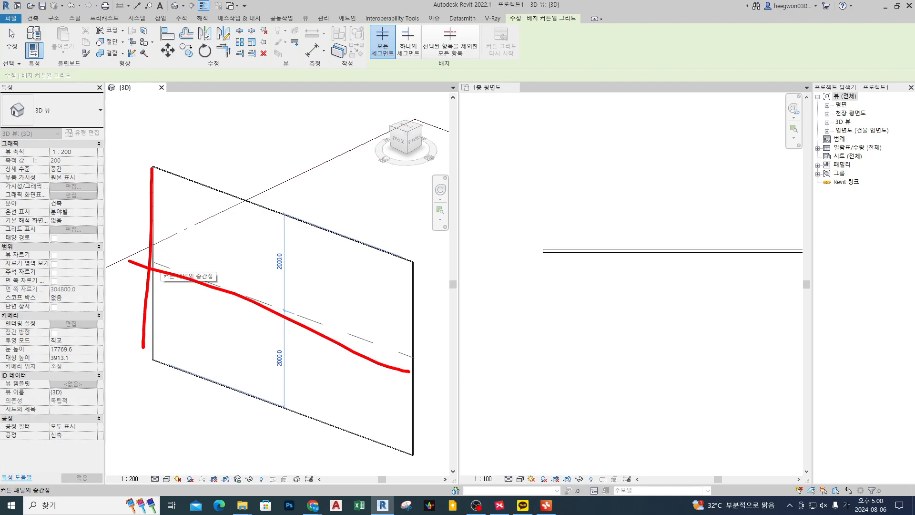
{"action": "key", "text": "Escape"}
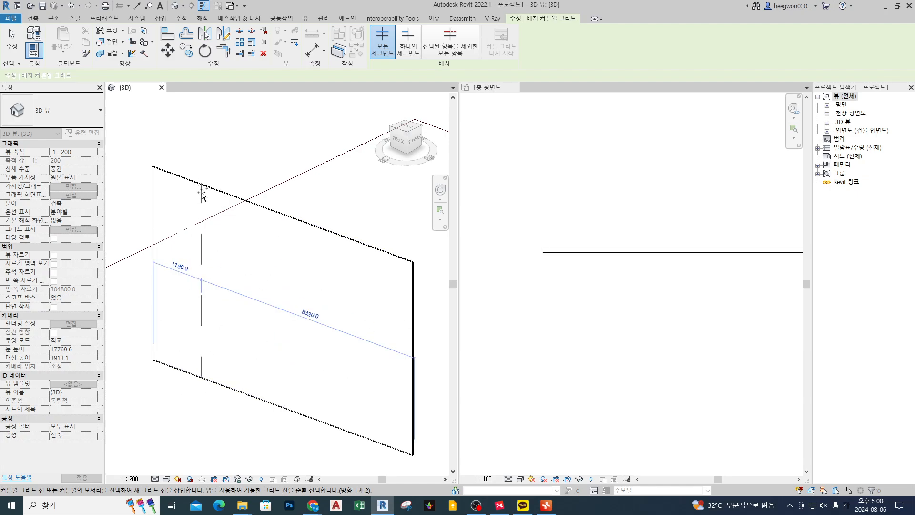
Step: Place a vertical grid line about 1040 mm from the curtain wall's left edge, circle its upper joint in red, and clear the mark
{"action": "left_click", "coordinate": [198, 377]}
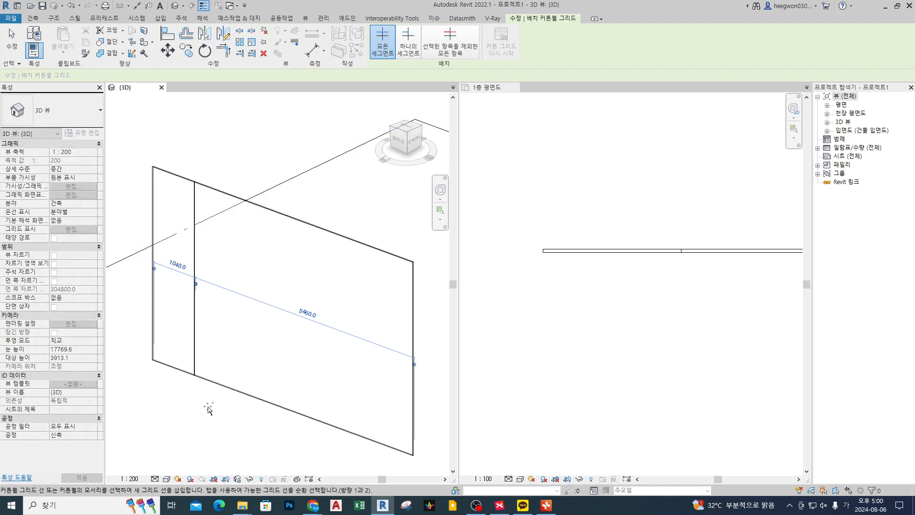
{"action": "scroll", "coordinate": [203, 168], "scroll_direction": "up", "scroll_amount": 3}
{"action": "scroll", "coordinate": [219, 195], "scroll_direction": "up", "scroll_amount": 3}
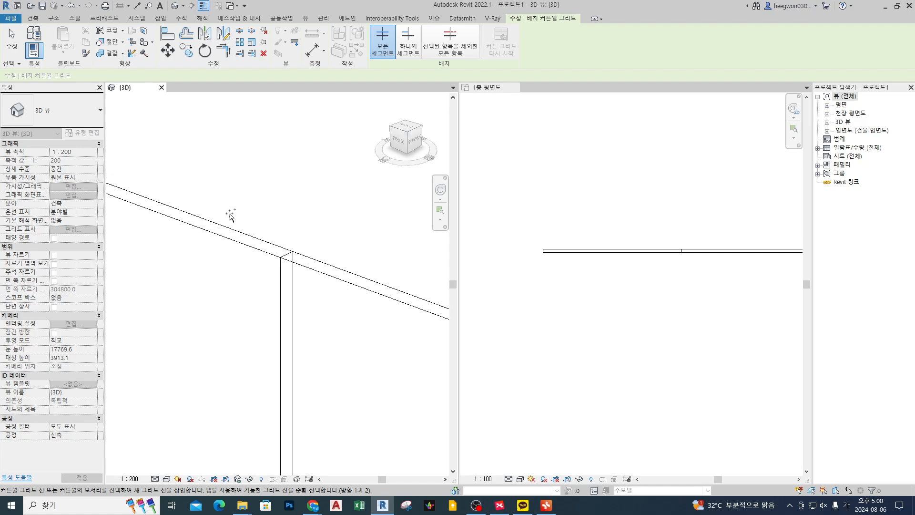
{"action": "mouse_move", "coordinate": [291, 232]}
{"action": "left_mouse_down"}
{"action": "mouse_move", "coordinate": [250, 255]}
{"action": "mouse_move", "coordinate": [310, 228]}
{"action": "mouse_move", "coordinate": [276, 230]}
{"action": "left_mouse_up"}
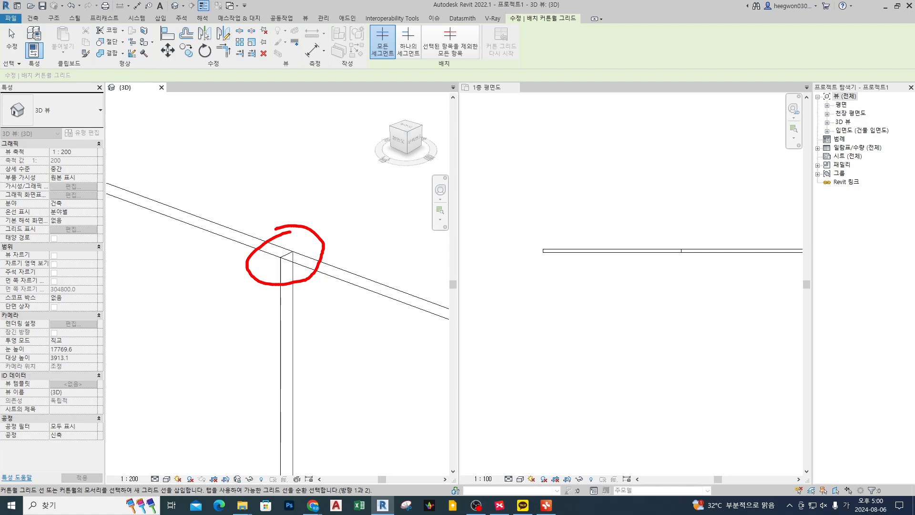
{"action": "key", "text": "Escape"}
{"action": "scroll", "coordinate": [286, 184], "scroll_direction": "down", "scroll_amount": 4}
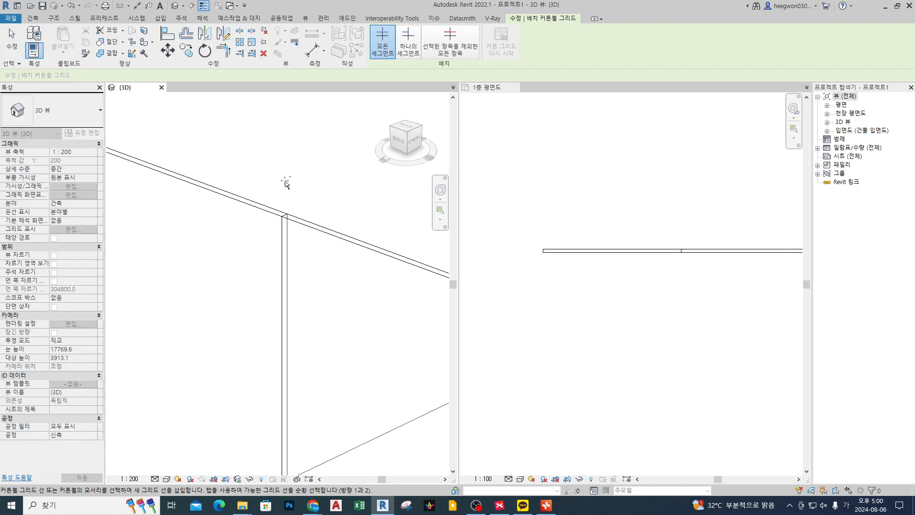
Step: Add four more vertical grid lines across the rest of the curtain wall, spaced about 1100 mm apart
{"action": "left_click", "coordinate": [315, 199]}
{"action": "left_click", "coordinate": [343, 209]}
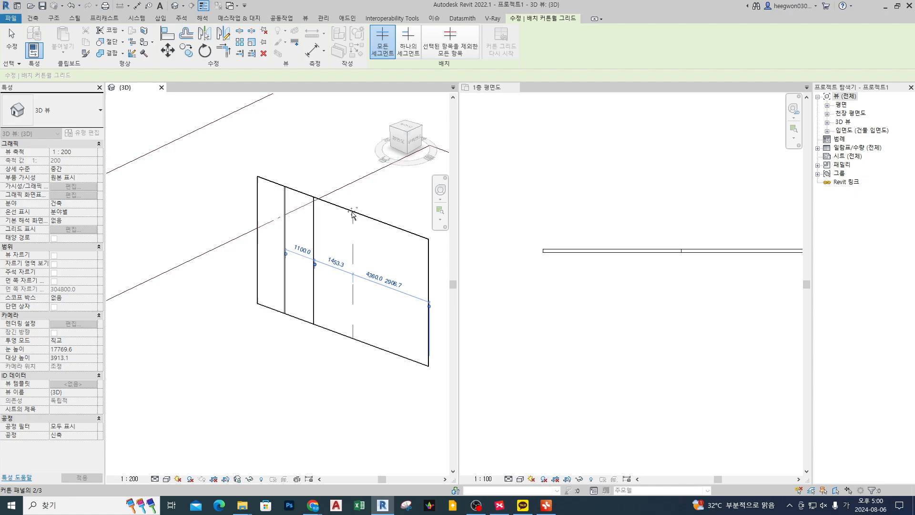
{"action": "left_click", "coordinate": [372, 218]}
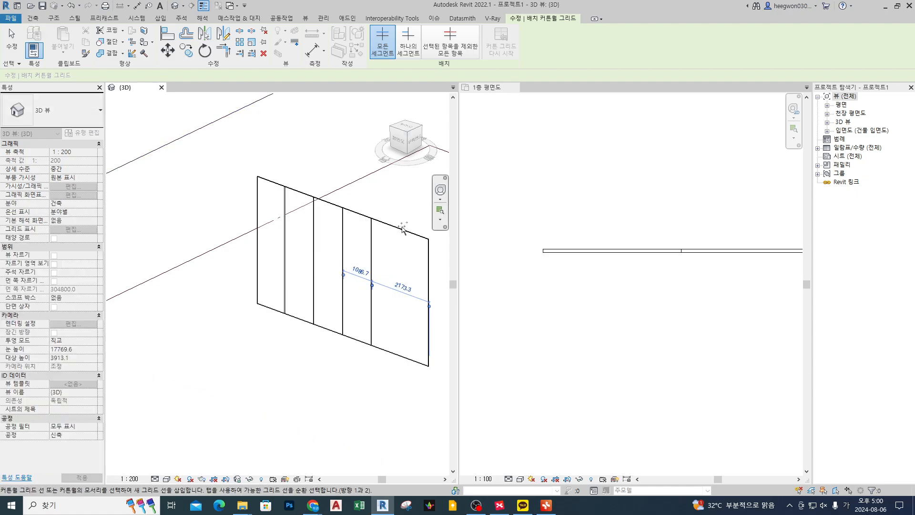
{"action": "left_click", "coordinate": [400, 228]}
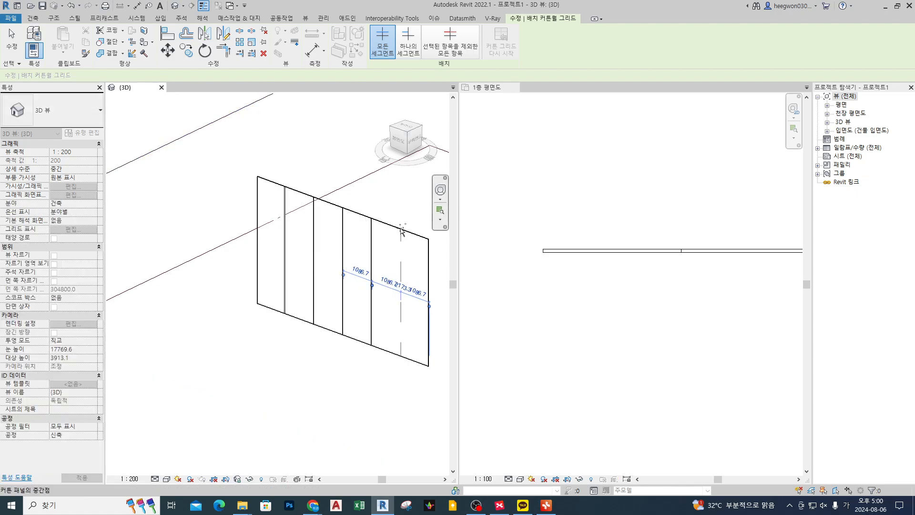
Step: Add two horizontal grid lines, one about 1200 mm below the wall's top and one 800 mm lower, and finish the grid placement
{"action": "left_click", "coordinate": [259, 216]}
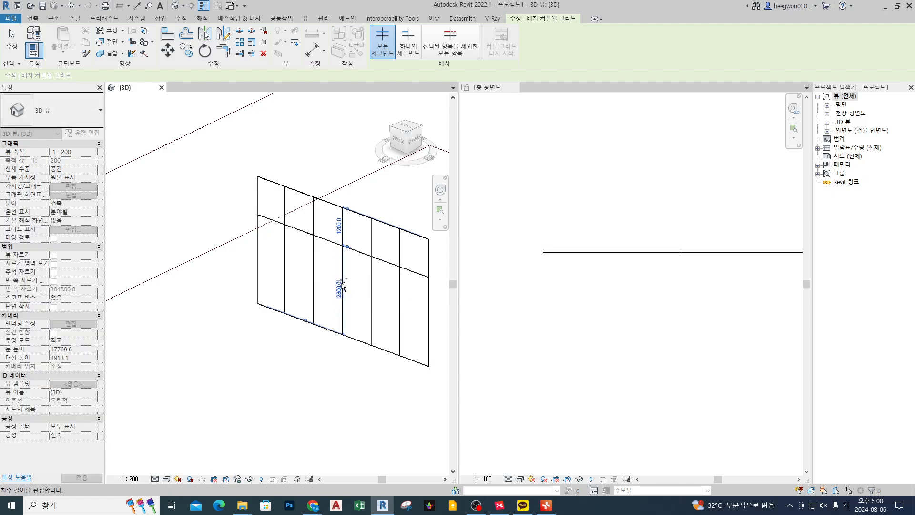
{"action": "left_click", "coordinate": [270, 244]}
{"action": "middle_click_drag", "start_coordinate": [332, 281], "coordinate": [305, 281], "text": "shift"}
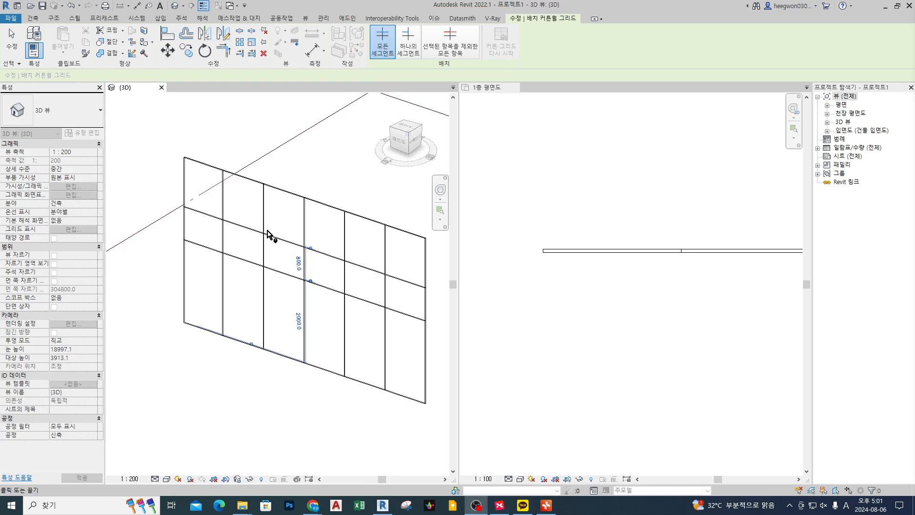
{"action": "left_click", "coordinate": [316, 184]}
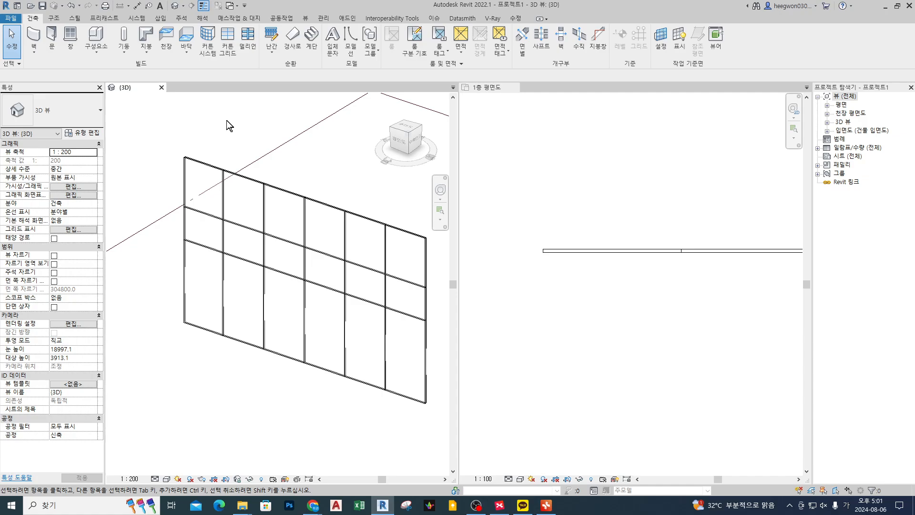
Step: Select the upper horizontal grid line to examine the wall in 3D and in the floor plan, and clear the selection
{"action": "left_click", "coordinate": [239, 226]}
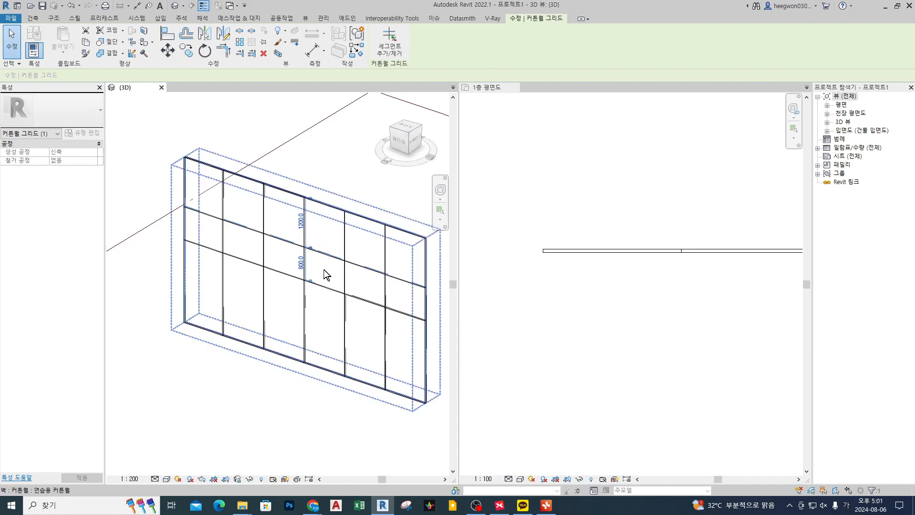
{"action": "middle_click_drag", "start_coordinate": [305, 273], "coordinate": [310, 271], "text": "shift"}
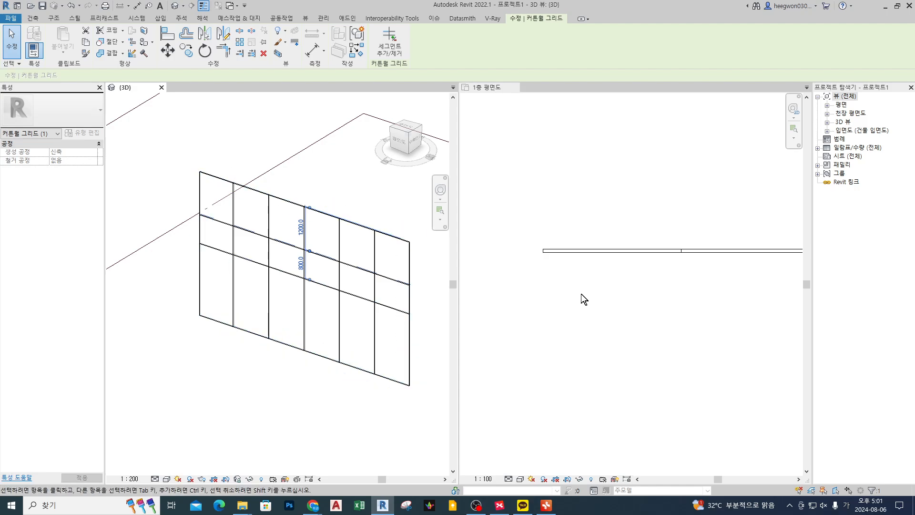
{"action": "middle_click_drag", "start_coordinate": [582, 294], "coordinate": [684, 272]}
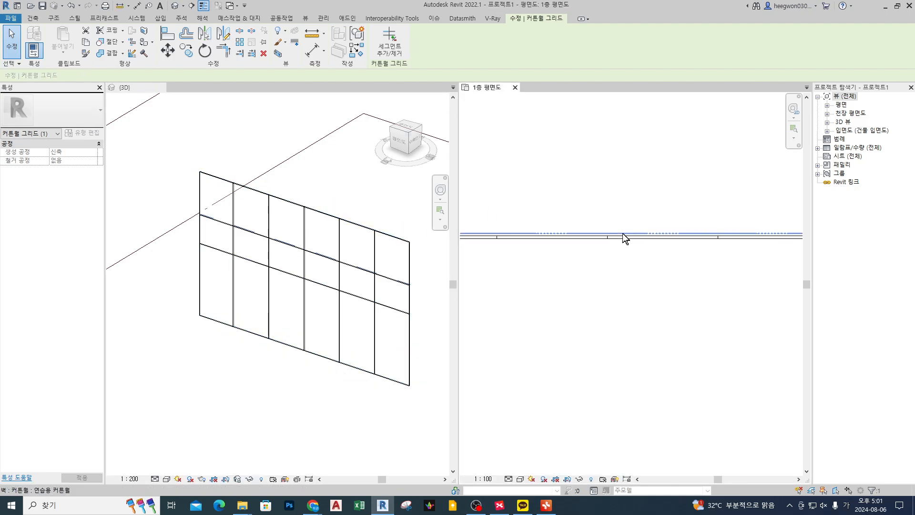
{"action": "left_click", "coordinate": [315, 263]}
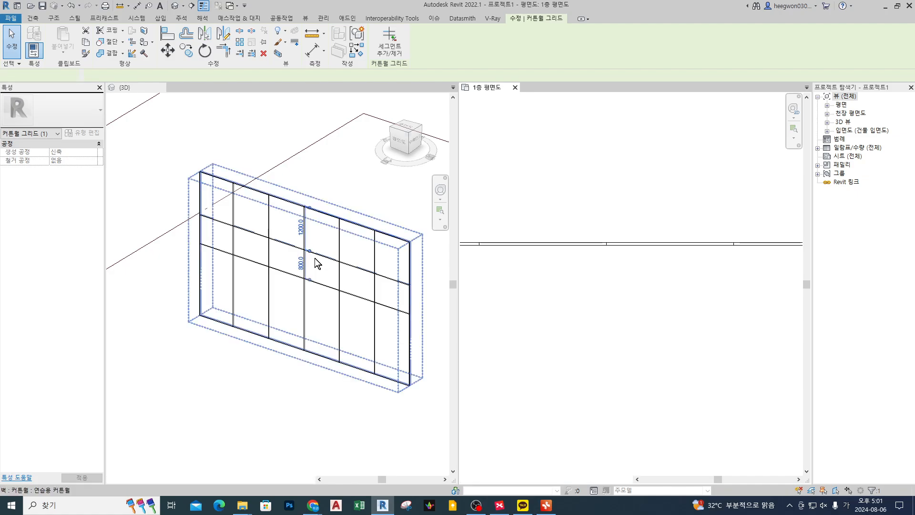
{"action": "left_click", "coordinate": [354, 174]}
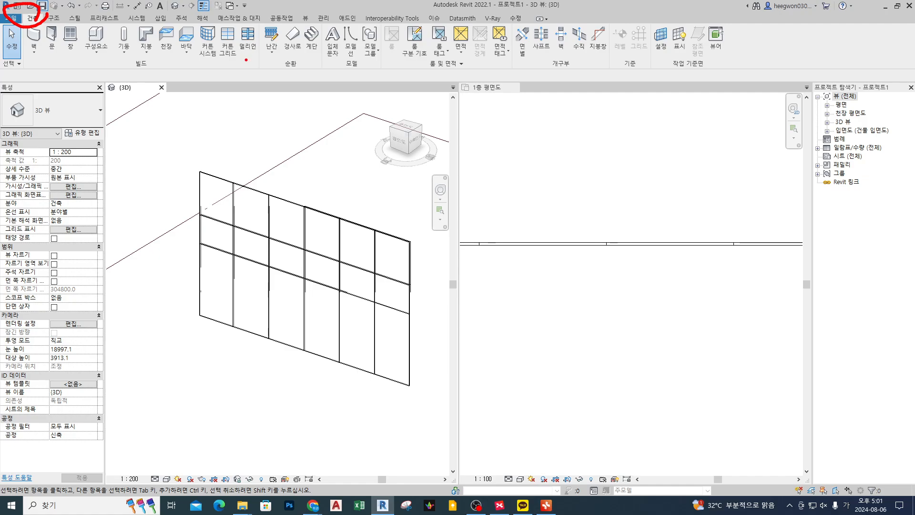
Step: Circle the Mullion tool in red, clear the mark, and start the tool
{"action": "mouse_move", "coordinate": [219, 62]}
{"action": "left_mouse_down", "text": "ctrl"}
{"action": "mouse_move", "coordinate": [269, 21]}
{"action": "mouse_move", "coordinate": [270, 65]}
{"action": "left_mouse_up", "text": "ctrl"}
{"action": "key", "text": "Escape"}
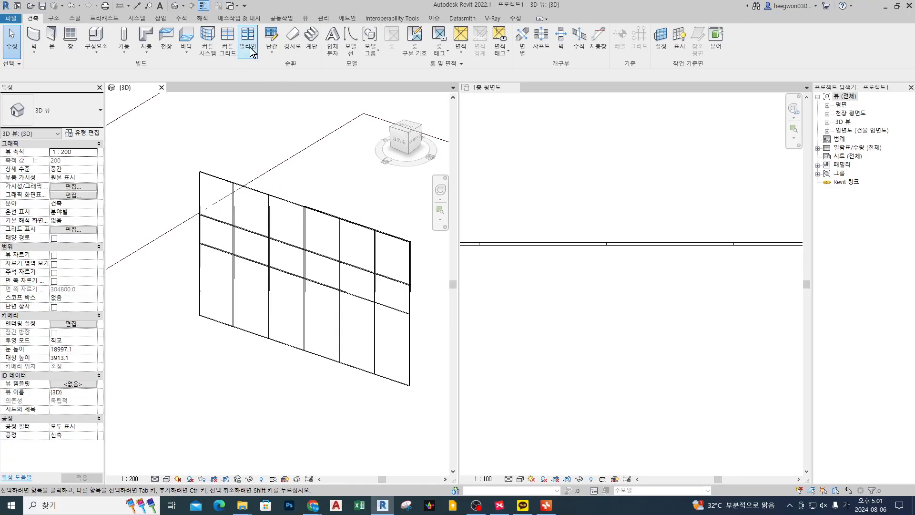
{"action": "left_click", "coordinate": [231, 124]}
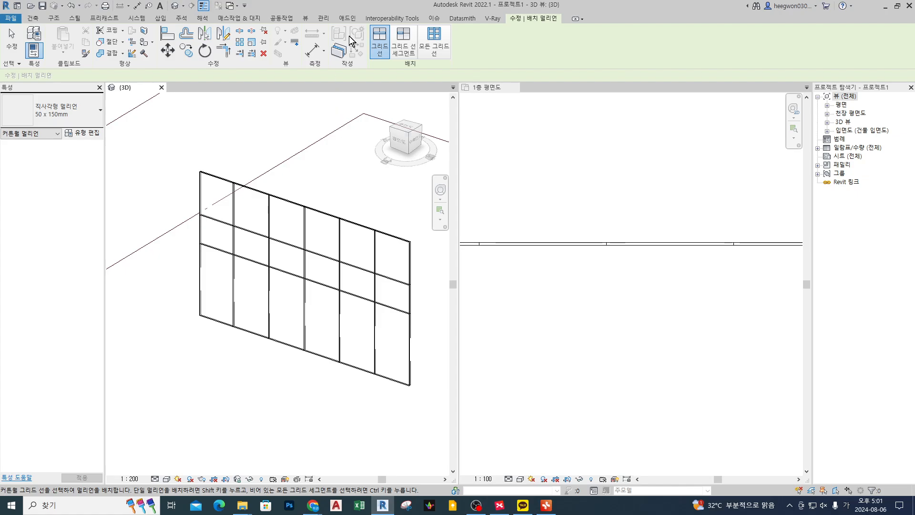
Step: Set the mullion placement to all grid lines and mark that option in red, clearing the marks
{"action": "key", "text": "ctrl"}
{"action": "key", "text": "ctrl+2"}
{"action": "mouse_move", "coordinate": [463, 65]}
{"action": "left_mouse_down"}
{"action": "mouse_move", "coordinate": [437, 64]}
{"action": "mouse_move", "coordinate": [446, 19]}
{"action": "mouse_move", "coordinate": [443, 69]}
{"action": "left_mouse_up"}
{"action": "key", "text": "Escape"}
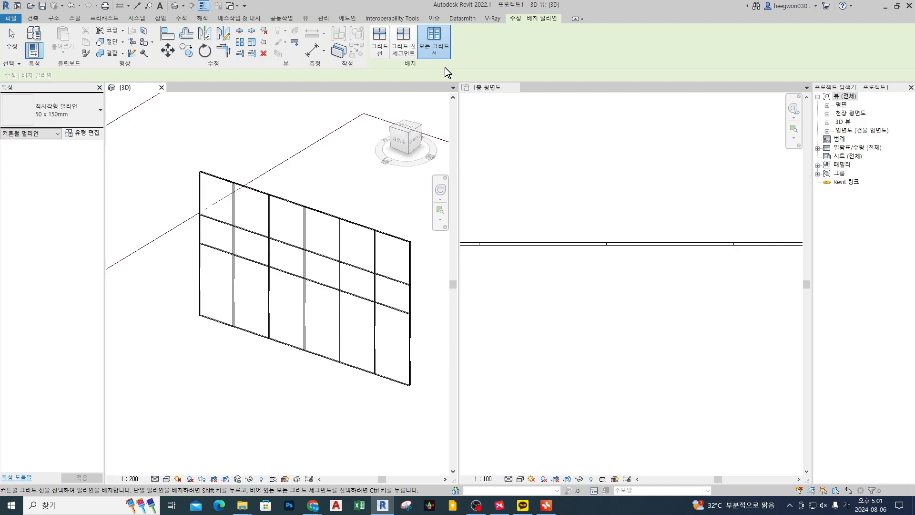
{"action": "mouse_move", "coordinate": [489, 83]}
{"action": "left_mouse_down"}
{"action": "mouse_move", "coordinate": [467, 22]}
{"action": "mouse_move", "coordinate": [462, 78]}
{"action": "left_mouse_up"}
{"action": "key", "text": "Escape"}
Step: Circle the 50 x 150mm rectangular mullion type in red, list the available mullion types, frame them, and clear the marks
{"action": "mouse_move", "coordinate": [108, 129]}
{"action": "left_mouse_down"}
{"action": "mouse_move", "coordinate": [89, 88]}
{"action": "mouse_move", "coordinate": [105, 134]}
{"action": "left_mouse_up"}
{"action": "mouse_move", "coordinate": [181, 102]}
{"action": "left_mouse_down"}
{"action": "mouse_move", "coordinate": [96, 115]}
{"action": "mouse_move", "coordinate": [106, 124]}
{"action": "left_mouse_up"}
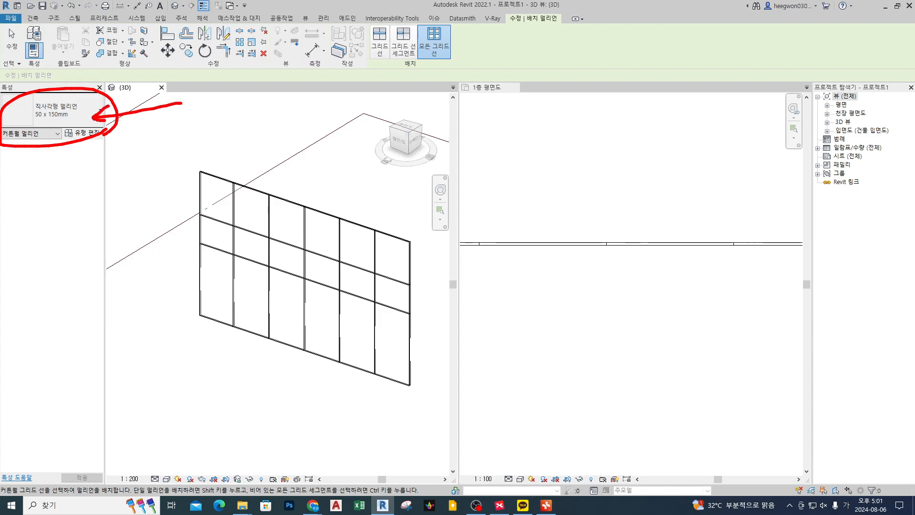
{"action": "key", "text": "Escape"}
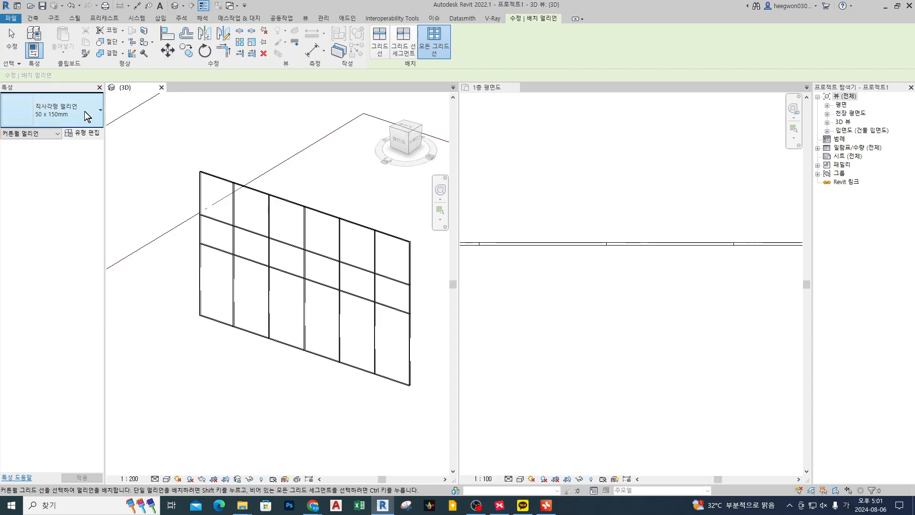
{"action": "left_click", "coordinate": [67, 111]}
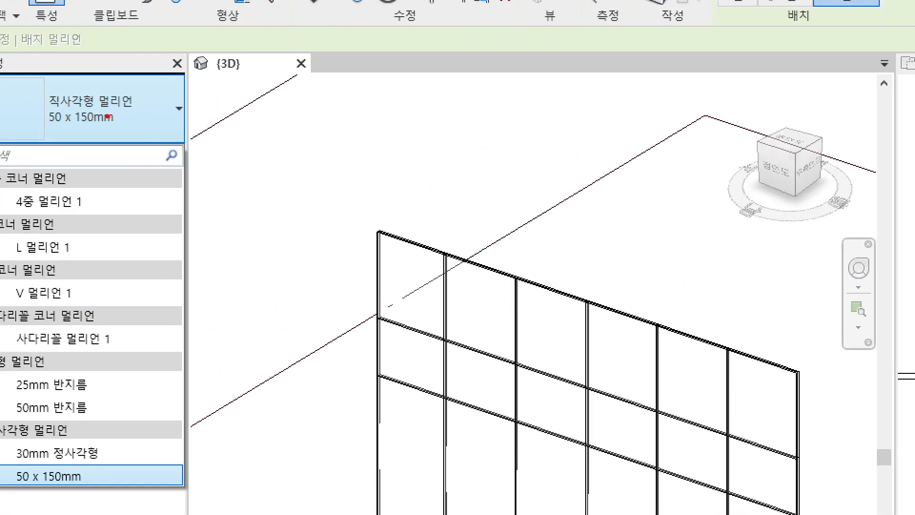
{"action": "left_click_drag", "start_coordinate": [1, 159], "coordinate": [164, 495]}
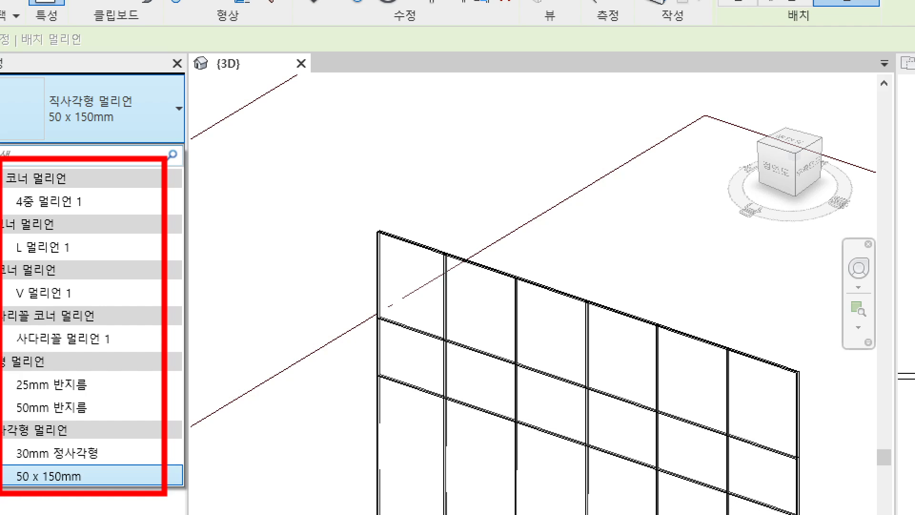
{"action": "left_click_drag", "start_coordinate": [156, 97], "coordinate": [186, 90]}
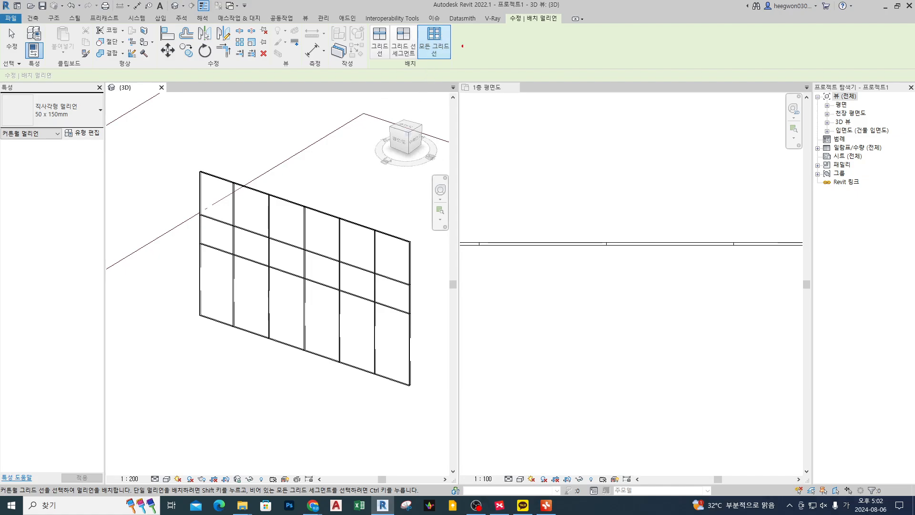
{"action": "mouse_move", "coordinate": [467, 56]}
{"action": "left_mouse_down"}
{"action": "mouse_move", "coordinate": [403, 26]}
{"action": "mouse_move", "coordinate": [455, 74]}
{"action": "left_mouse_up"}
{"action": "key", "text": "Escape"}
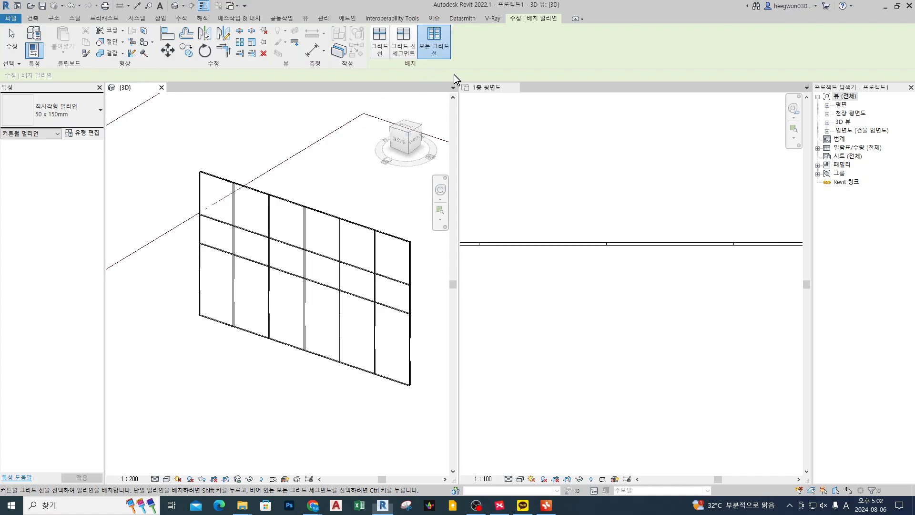
Step: Place 50 x 150mm rectangular mullions on all of the curtain wall's grid lines at once and finish the placement
{"action": "left_click", "coordinate": [378, 49]}
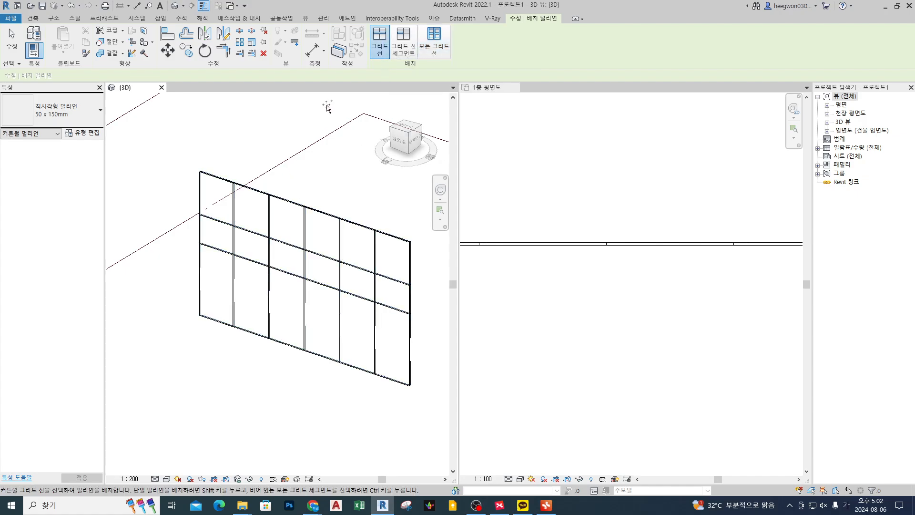
{"action": "scroll", "coordinate": [234, 202], "scroll_direction": "up", "scroll_amount": 2}
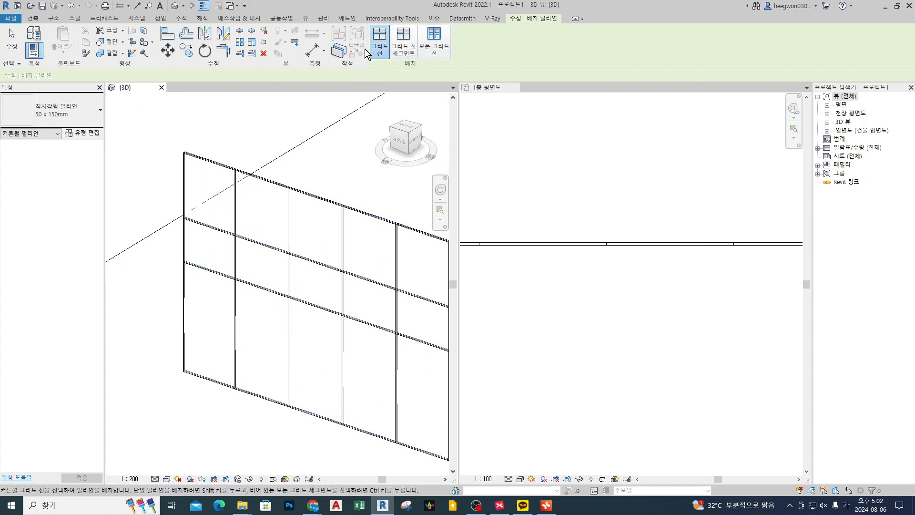
{"action": "left_click", "coordinate": [433, 45]}
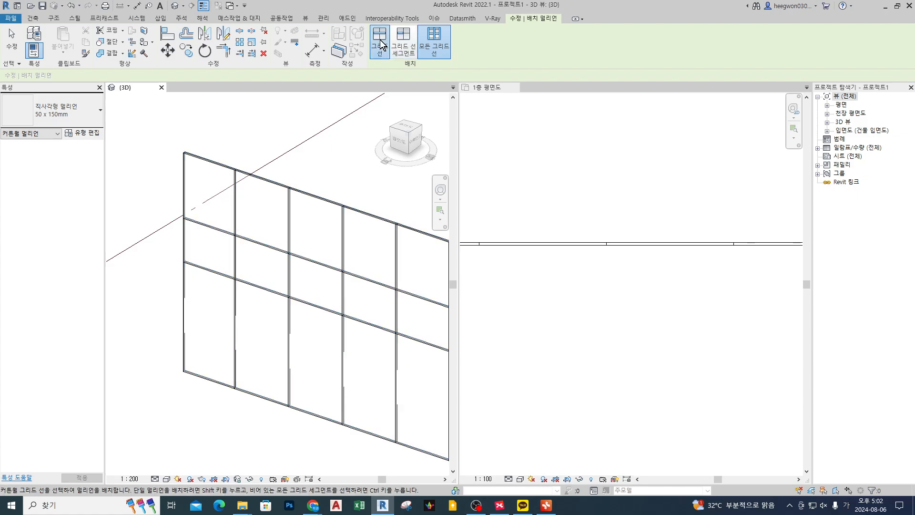
{"action": "left_click", "coordinate": [380, 47]}
{"action": "middle_click_drag", "start_coordinate": [265, 231], "coordinate": [234, 238]}
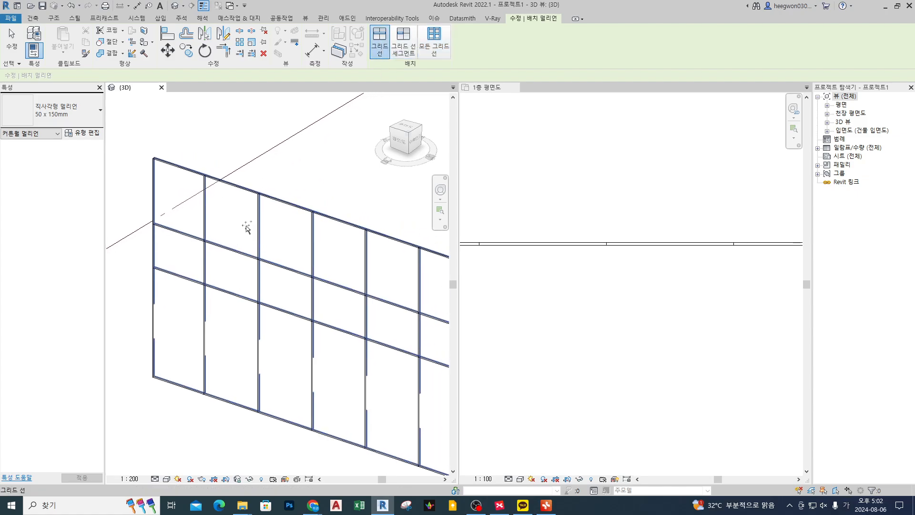
{"action": "left_click", "coordinate": [443, 44]}
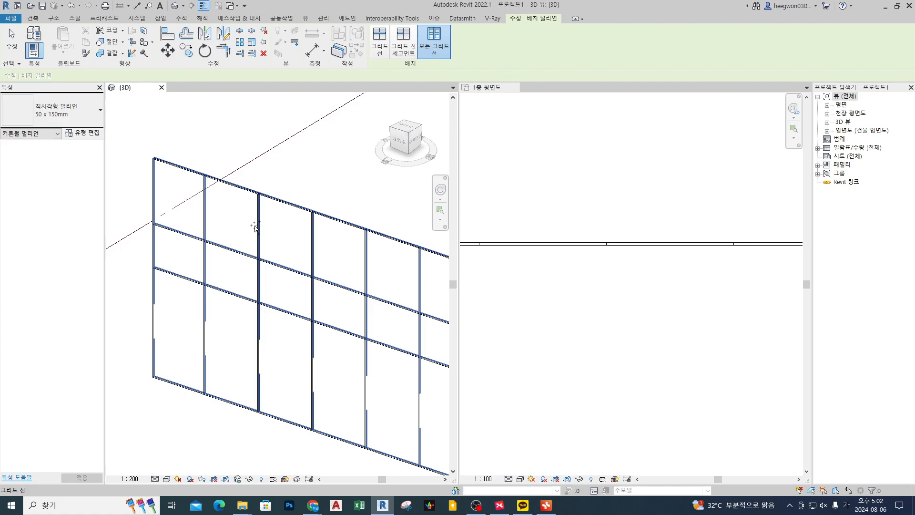
{"action": "left_click", "coordinate": [257, 228]}
{"action": "scroll", "coordinate": [178, 213], "scroll_direction": "up", "scroll_amount": 2}
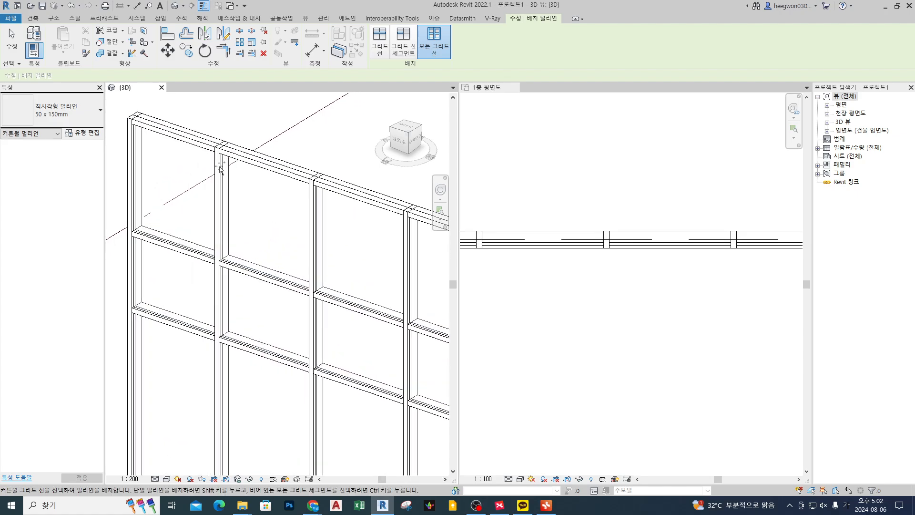
{"action": "scroll", "coordinate": [221, 164], "scroll_direction": "up", "scroll_amount": 3}
{"action": "key", "text": "Escape"}
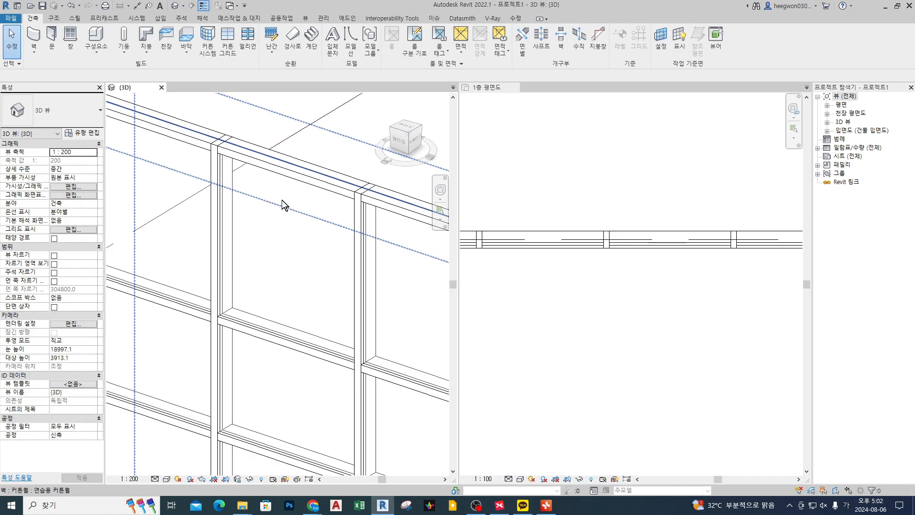
Step: Switch the 3D view and the floor plan to shaded display and examine the mullions and glazing at the wall's left end
{"action": "left_click", "coordinate": [559, 310]}
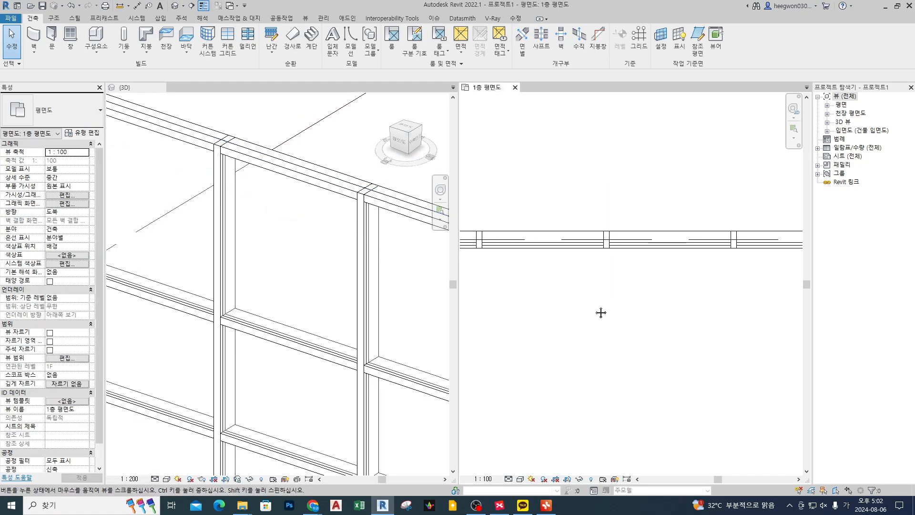
{"action": "middle_click", "coordinate": [270, 298]}
{"action": "key", "text": "s"}
{"action": "key", "text": "d"}
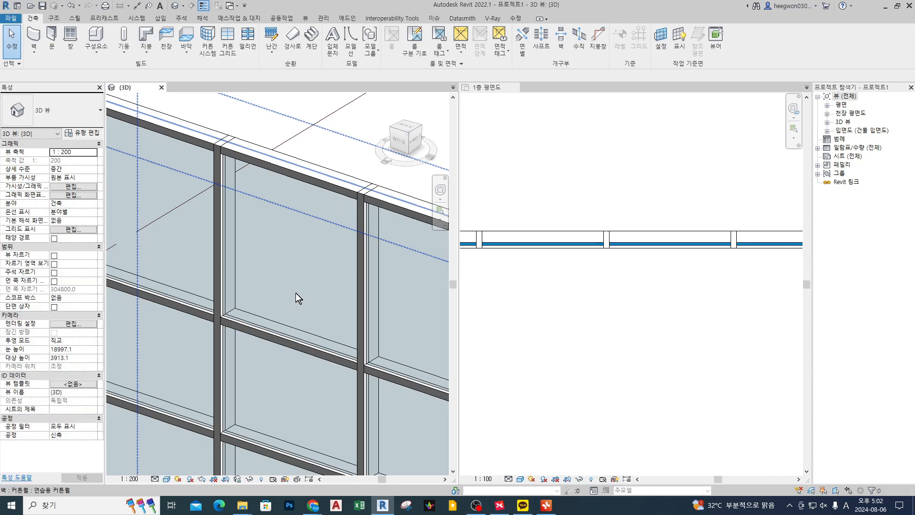
{"action": "middle_click", "coordinate": [601, 316]}
{"action": "scroll", "coordinate": [567, 235], "scroll_direction": "down", "scroll_amount": 2}
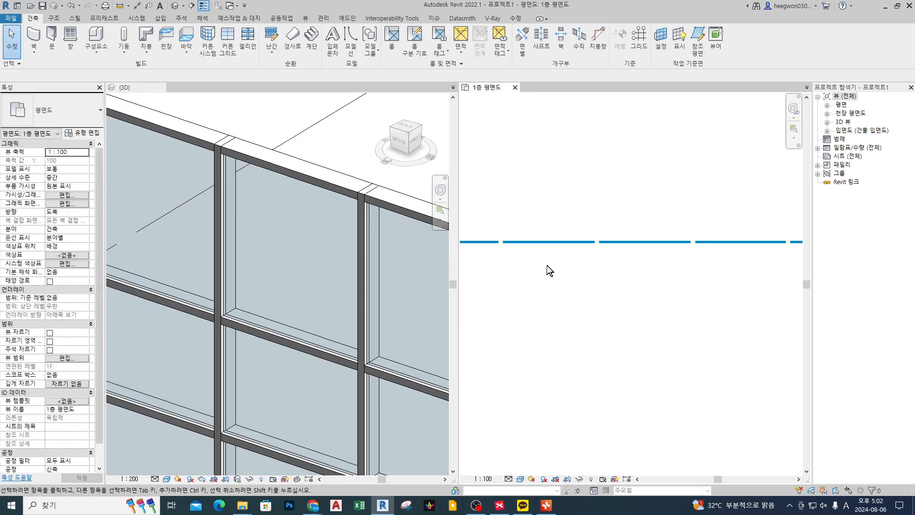
{"action": "middle_click_drag", "start_coordinate": [547, 265], "coordinate": [646, 265]}
{"action": "scroll", "coordinate": [519, 241], "scroll_direction": "up", "scroll_amount": 4}
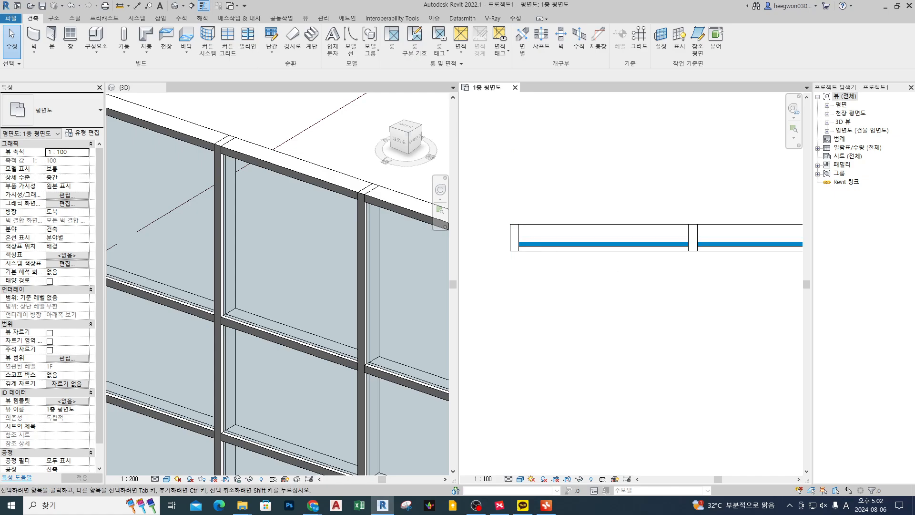
{"action": "scroll", "coordinate": [240, 202], "scroll_direction": "down", "scroll_amount": 3}
{"action": "scroll", "coordinate": [204, 177], "scroll_direction": "up", "scroll_amount": 4}
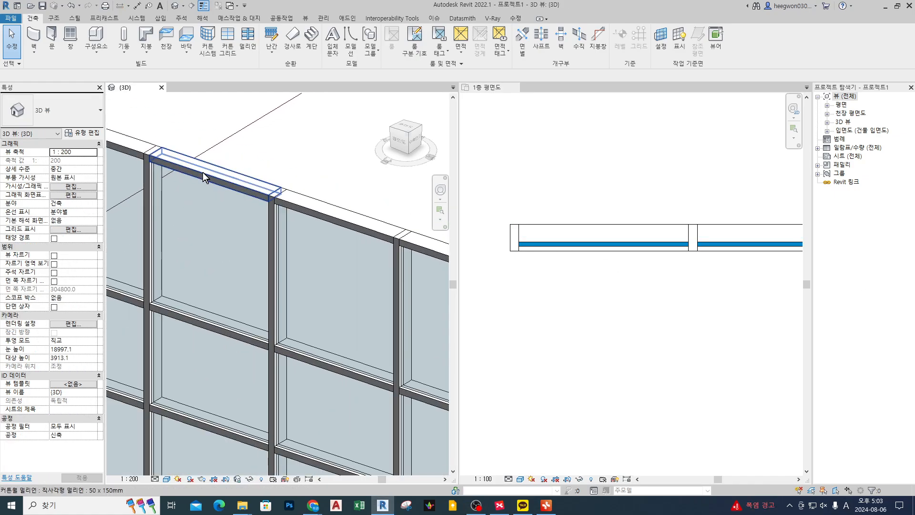
Step: Temporarily hide the mullion on the upper horizontal grid line in the second bay from the left in 3D
{"action": "left_click", "coordinate": [204, 177]}
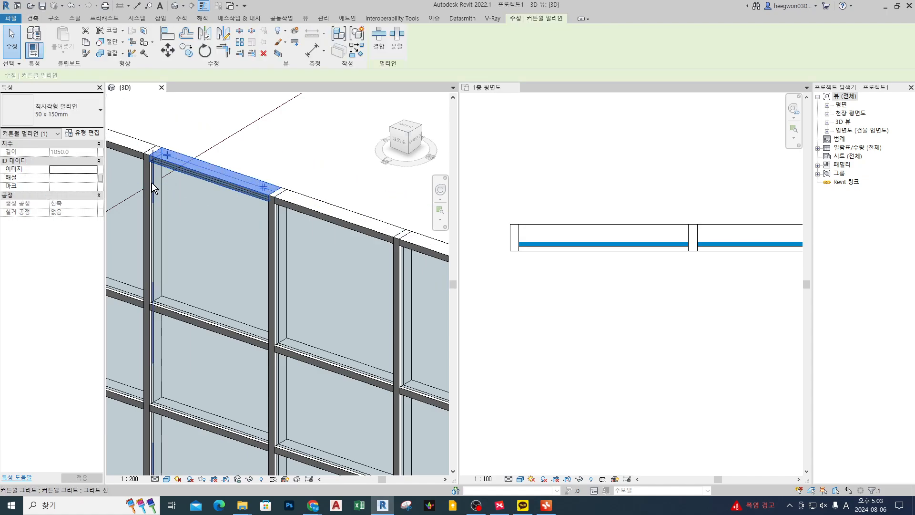
{"action": "scroll", "coordinate": [176, 169], "scroll_direction": "up", "scroll_amount": 2}
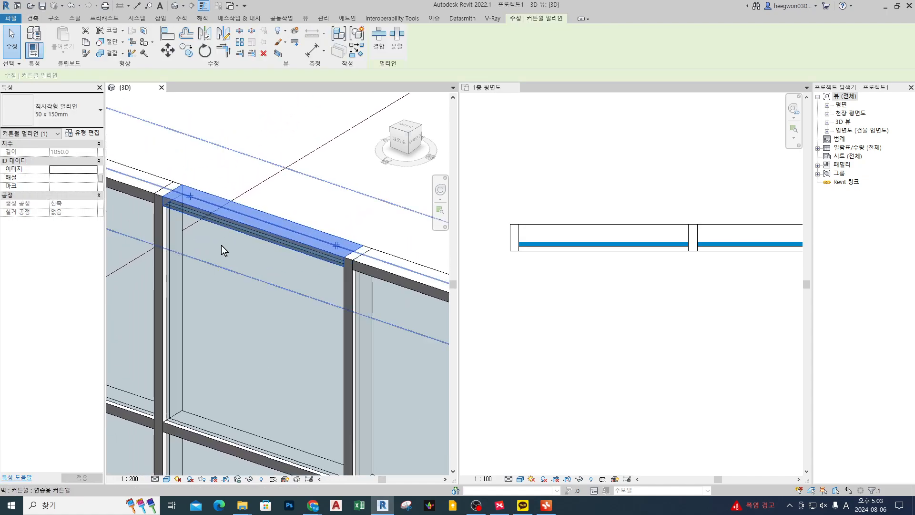
{"action": "middle_click_drag", "start_coordinate": [196, 418], "coordinate": [241, 235]}
{"action": "key", "text": "Escape"}
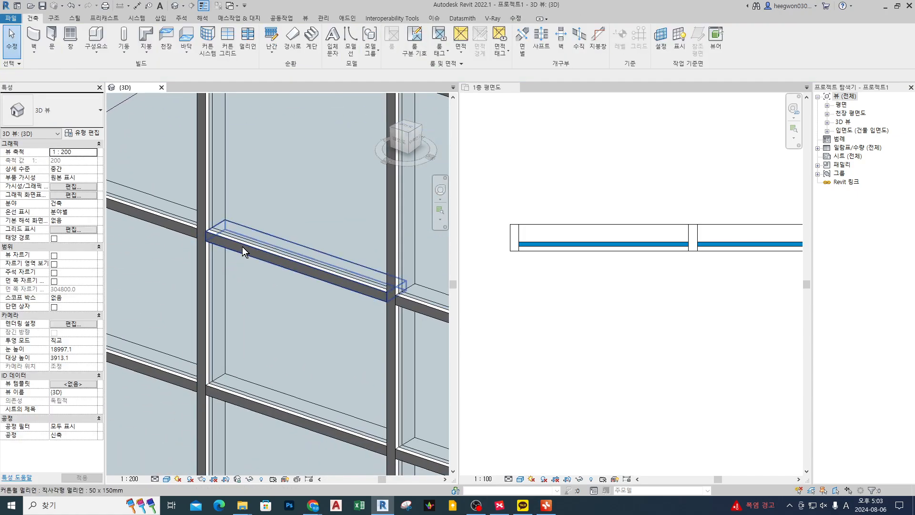
{"action": "left_click", "coordinate": [243, 252]}
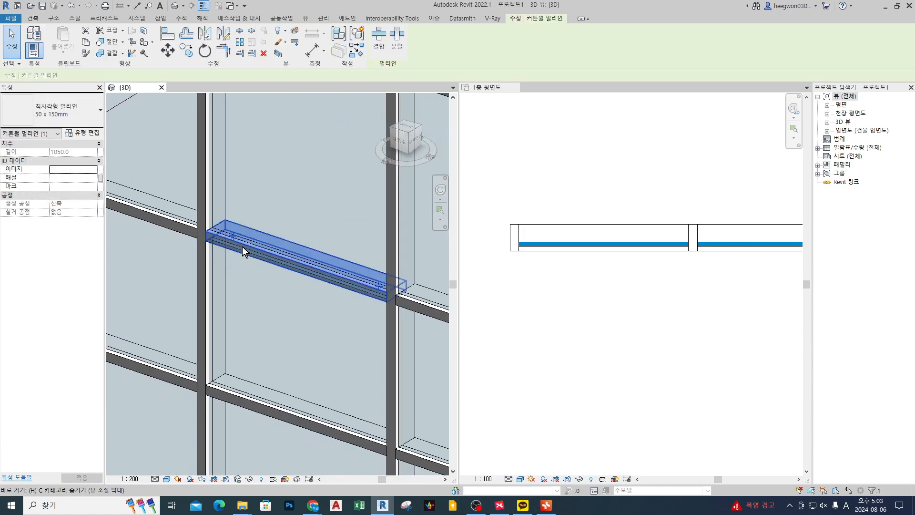
{"action": "key", "text": "h"}
{"action": "key", "text": "h"}
{"action": "scroll", "coordinate": [213, 243], "scroll_direction": "up", "scroll_amount": 3}
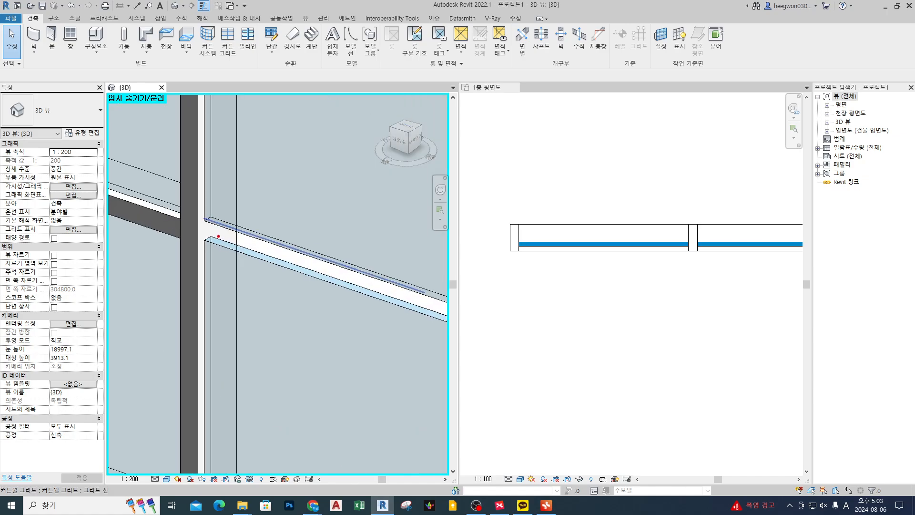
Step: Sketch the hidden mullion's end profile and a mark along its gap in red, clear the marks, and examine the whole frame
{"action": "mouse_move", "coordinate": [202, 223]}
{"action": "left_mouse_down"}
{"action": "mouse_move", "coordinate": [198, 248]}
{"action": "mouse_move", "coordinate": [236, 230]}
{"action": "mouse_move", "coordinate": [217, 211]}
{"action": "mouse_move", "coordinate": [238, 214]}
{"action": "left_mouse_up"}
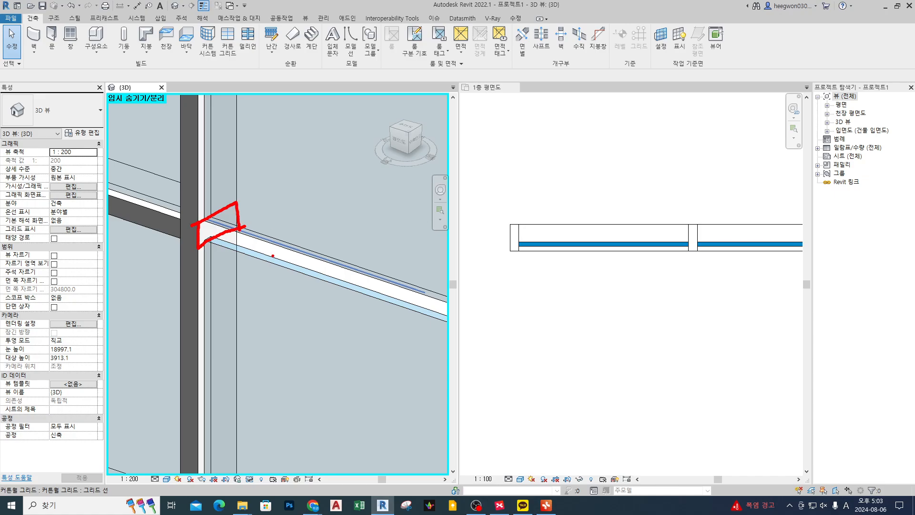
{"action": "mouse_move", "coordinate": [272, 256]}
{"action": "left_mouse_down"}
{"action": "mouse_move", "coordinate": [270, 234]}
{"action": "mouse_move", "coordinate": [268, 260]}
{"action": "left_mouse_up"}
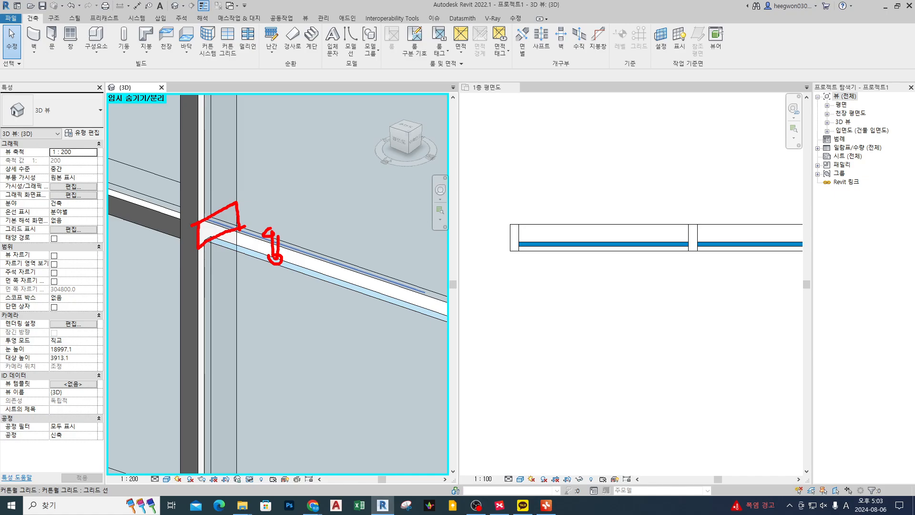
{"action": "key", "text": "Escape"}
{"action": "scroll", "coordinate": [276, 260], "scroll_direction": "down", "scroll_amount": 3}
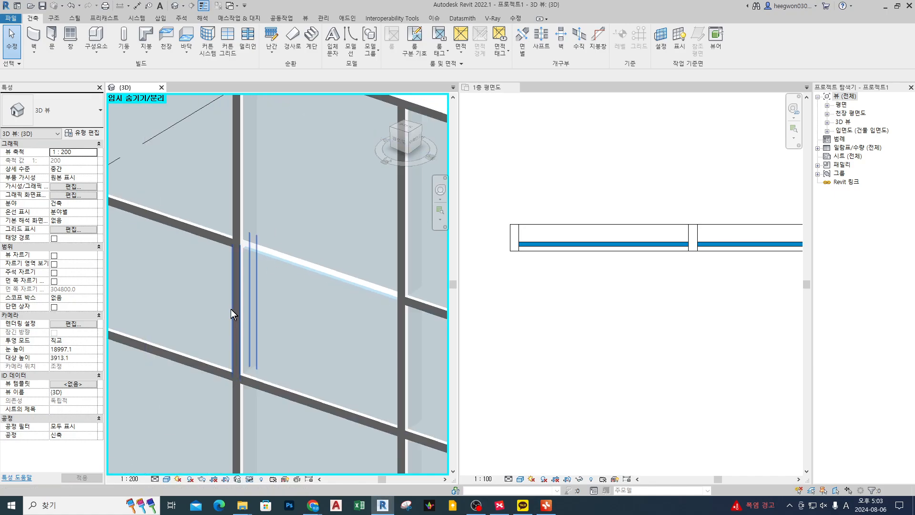
{"action": "scroll", "coordinate": [192, 343], "scroll_direction": "down", "scroll_amount": 3}
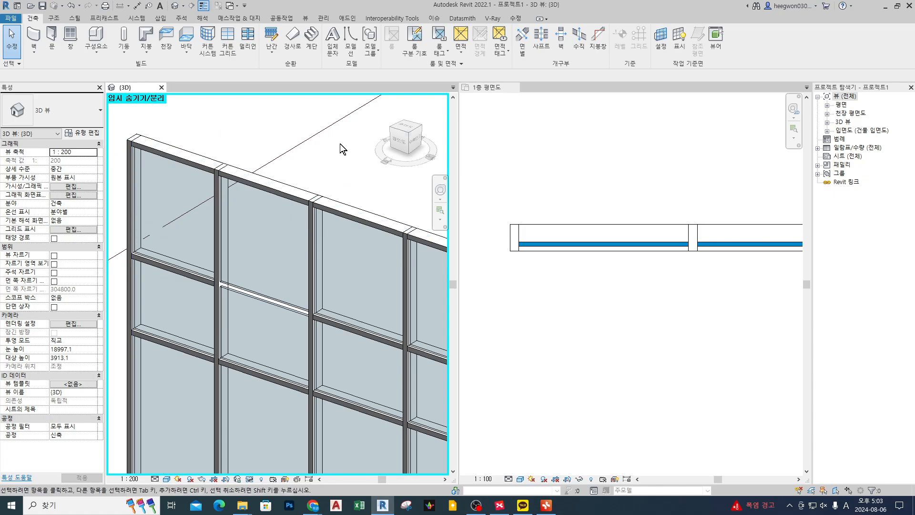
Step: Restore the temporarily hidden mullion in the 3D view and examine the complete curtain wall
{"action": "mouse_move", "coordinate": [221, 188]}
{"action": "left_mouse_down"}
{"action": "mouse_move", "coordinate": [221, 263]}
{"action": "mouse_move", "coordinate": [299, 303]}
{"action": "mouse_move", "coordinate": [315, 206]}
{"action": "mouse_move", "coordinate": [236, 173]}
{"action": "left_mouse_up"}
{"action": "key", "text": "h"}
{"action": "key", "text": "r"}
{"action": "middle_click_drag", "start_coordinate": [275, 211], "coordinate": [275, 211]}
{"action": "scroll", "coordinate": [275, 211], "scroll_direction": "down", "scroll_amount": 5}
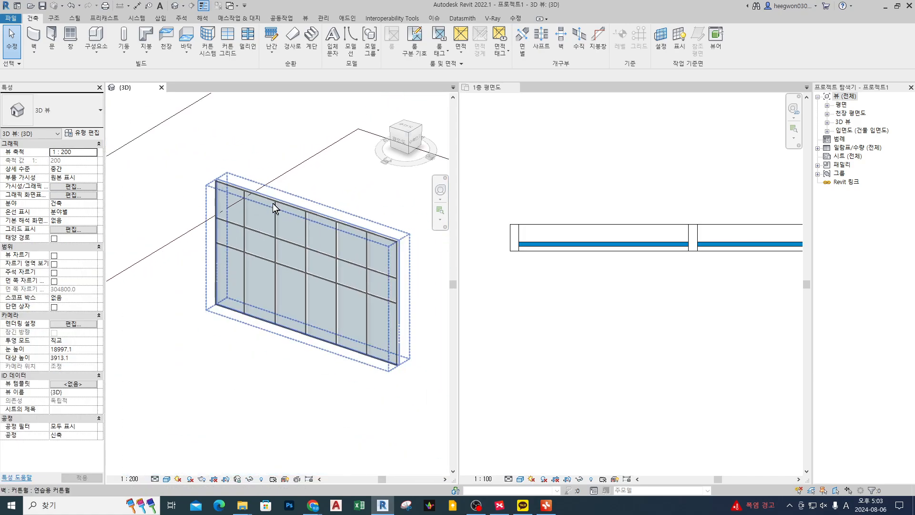
{"action": "scroll", "coordinate": [319, 192], "scroll_direction": "up", "scroll_amount": 2}
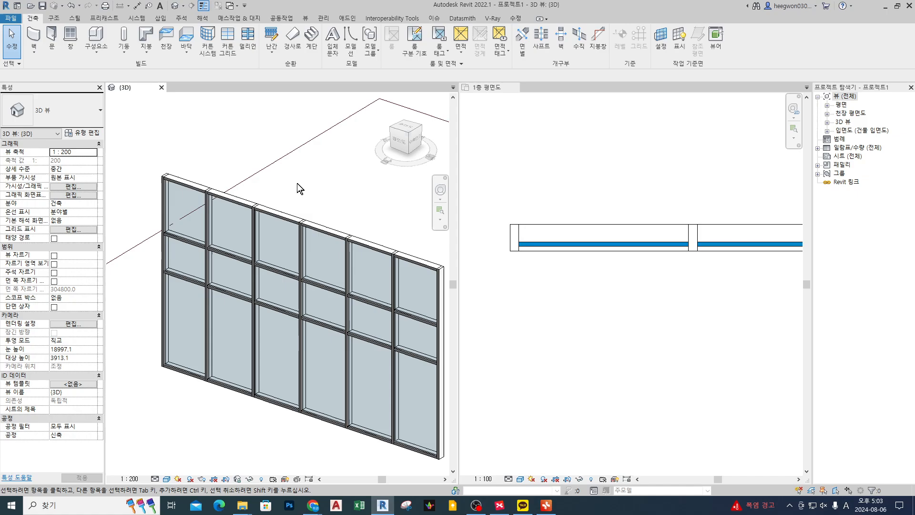
{"action": "scroll", "coordinate": [298, 188], "scroll_direction": "down", "scroll_amount": 2}
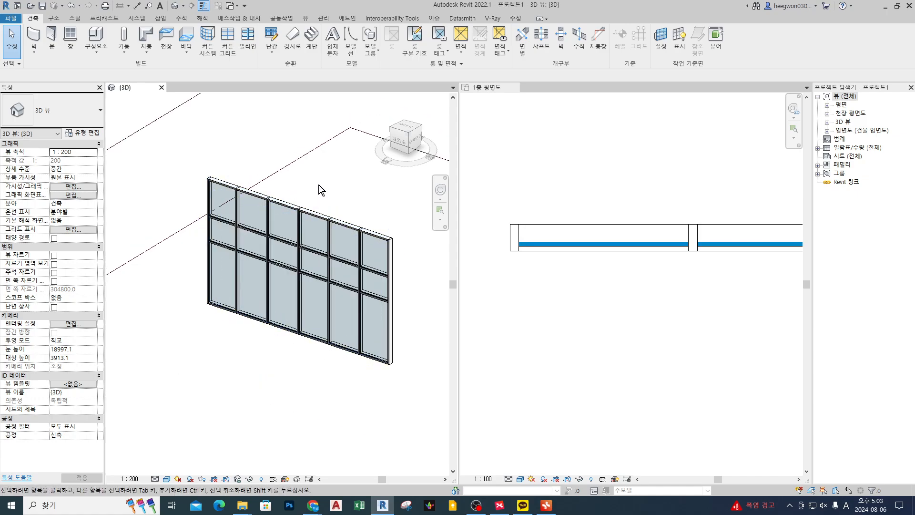
Step: Select the whole 연습용 커튼월 wall in 3D to examine its extents, and clear the selection
{"action": "left_click", "coordinate": [318, 217]}
{"action": "left_click", "coordinate": [319, 217]}
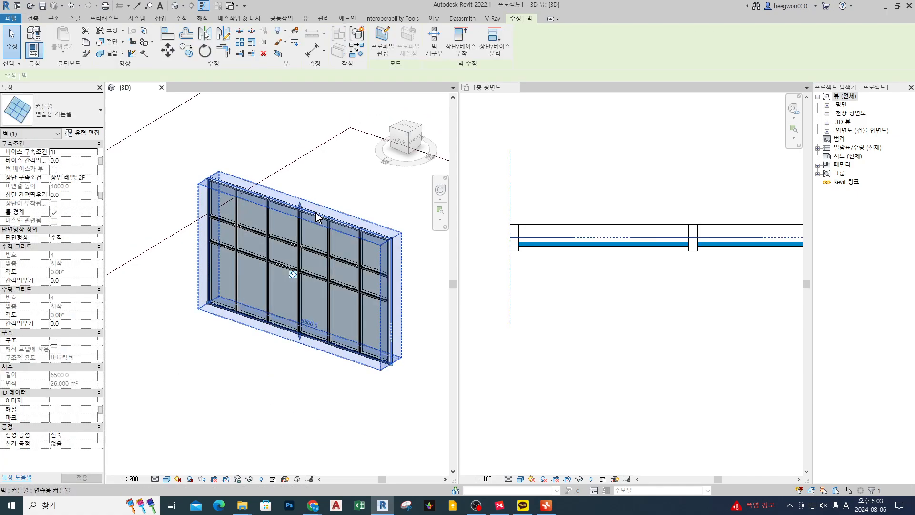
{"action": "scroll", "coordinate": [210, 206], "scroll_direction": "up", "scroll_amount": 2}
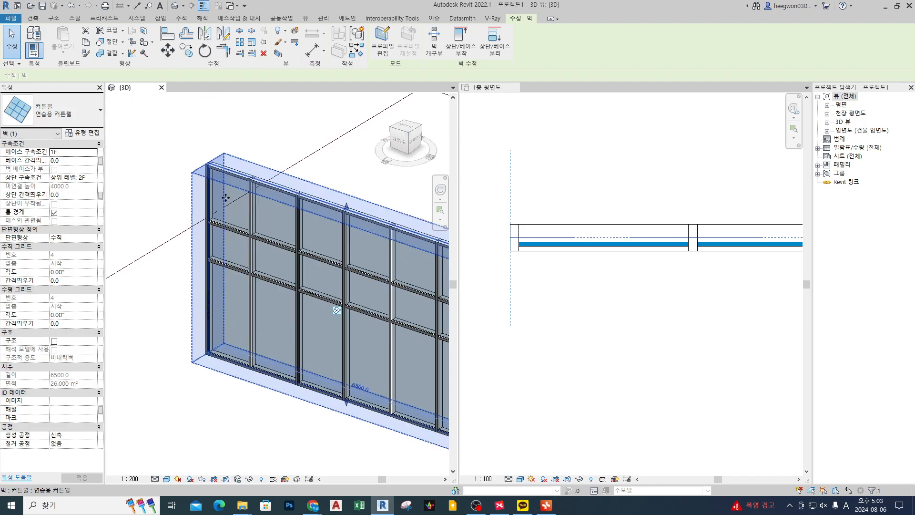
{"action": "key", "text": "Escape"}
{"action": "scroll", "coordinate": [233, 182], "scroll_direction": "up", "scroll_amount": 2}
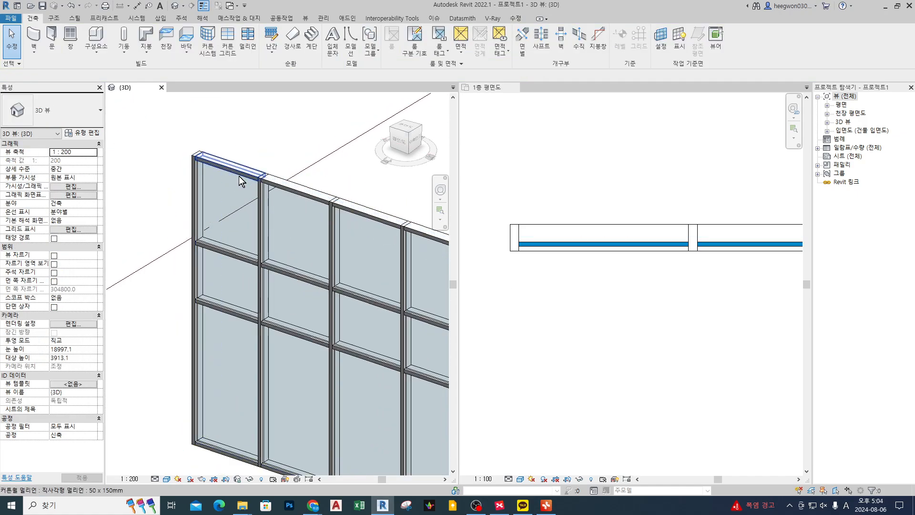
Step: Select the upper mullion between the first two bays, mark a red arrow from it to its properties, and clear both
{"action": "left_click", "coordinate": [262, 223]}
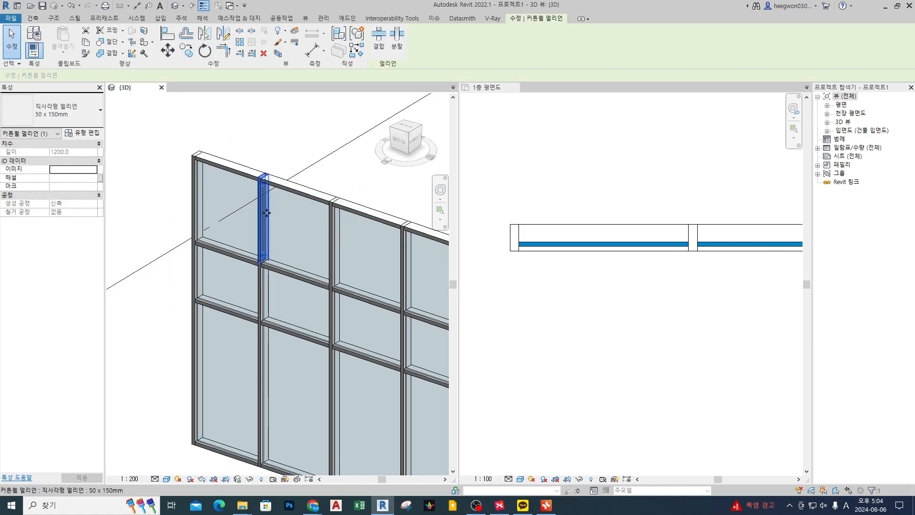
{"action": "mouse_move", "coordinate": [267, 213]}
{"action": "left_mouse_down"}
{"action": "mouse_move", "coordinate": [131, 142]}
{"action": "mouse_move", "coordinate": [127, 127]}
{"action": "mouse_move", "coordinate": [107, 156]}
{"action": "left_mouse_up"}
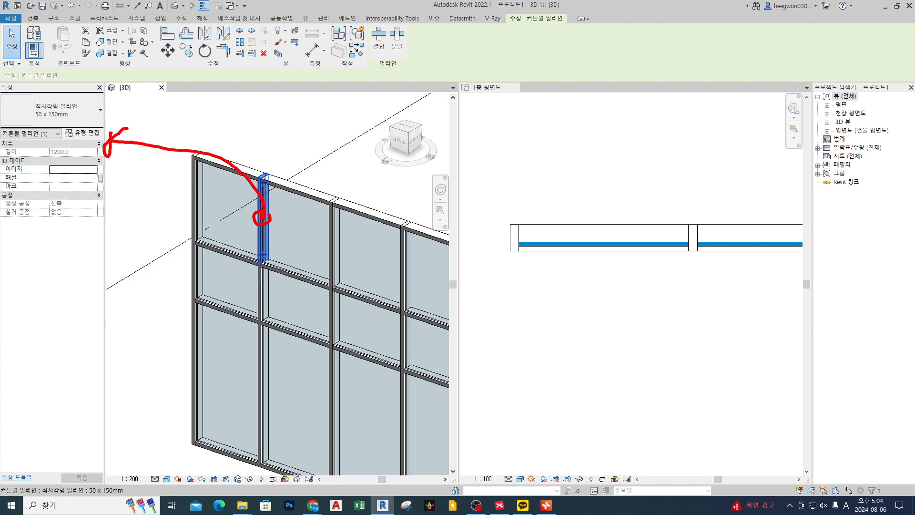
{"action": "key", "text": "Escape"}
{"action": "key", "text": "Escape"}
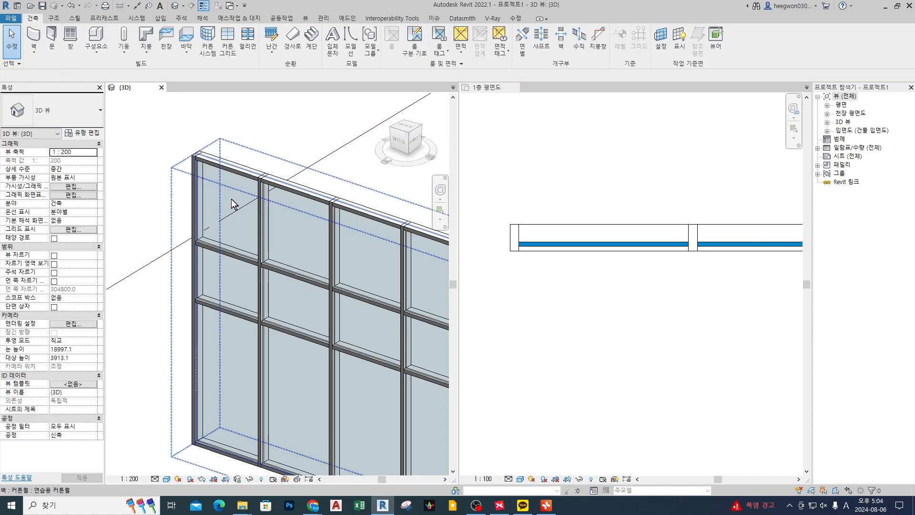
Step: Select the glass panel in the upper left bay, mark its type name and type editing option in red, and clear marks and selection
{"action": "key", "text": "Tab"}
{"action": "left_click", "coordinate": [232, 203]}
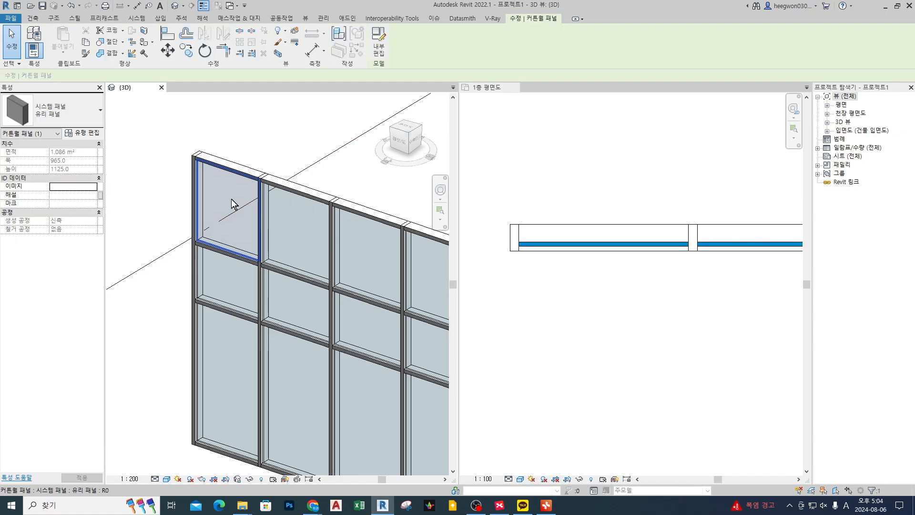
{"action": "key", "text": "ctrl+2"}
{"action": "mouse_move", "coordinate": [230, 190]}
{"action": "left_mouse_down"}
{"action": "mouse_move", "coordinate": [228, 213]}
{"action": "mouse_move", "coordinate": [113, 122]}
{"action": "mouse_move", "coordinate": [23, 123]}
{"action": "left_mouse_up"}
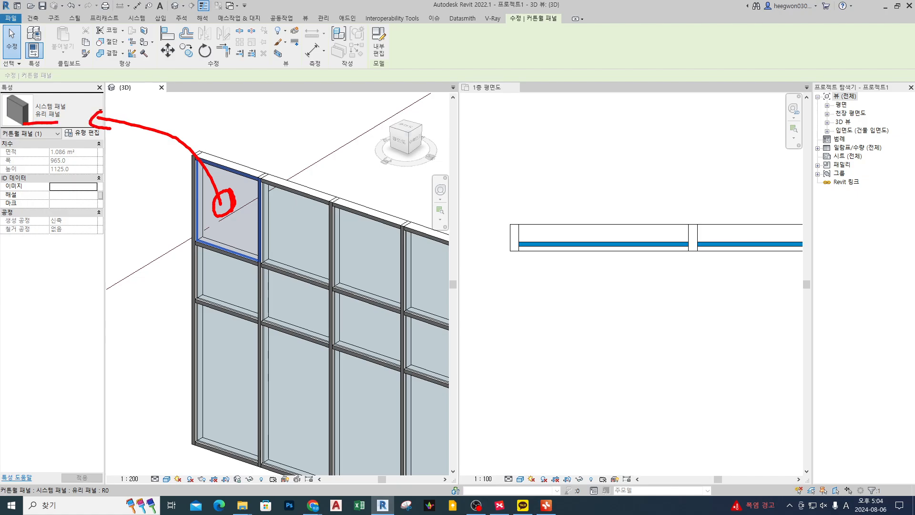
{"action": "mouse_move", "coordinate": [110, 109]}
{"action": "left_mouse_down"}
{"action": "mouse_move", "coordinate": [128, 107]}
{"action": "mouse_move", "coordinate": [60, 137]}
{"action": "mouse_move", "coordinate": [120, 157]}
{"action": "left_mouse_up"}
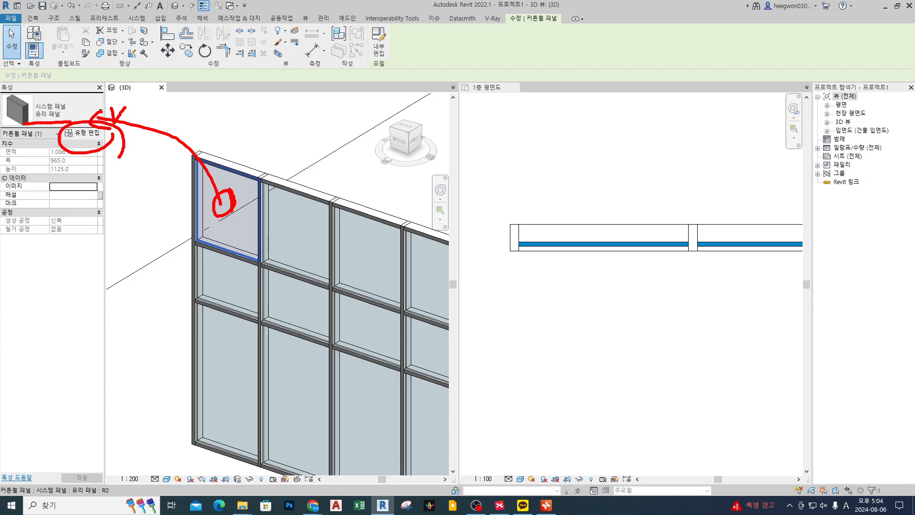
{"action": "key", "text": "Escape"}
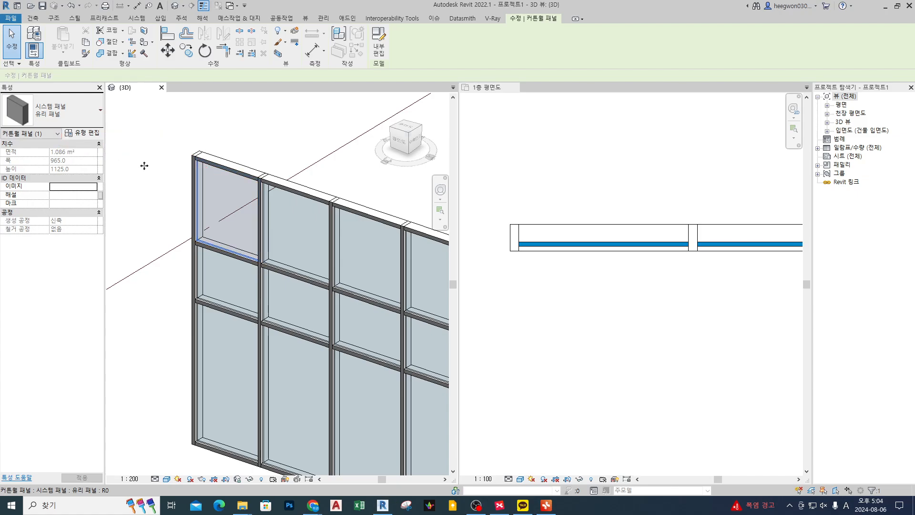
{"action": "left_click", "coordinate": [145, 166]}
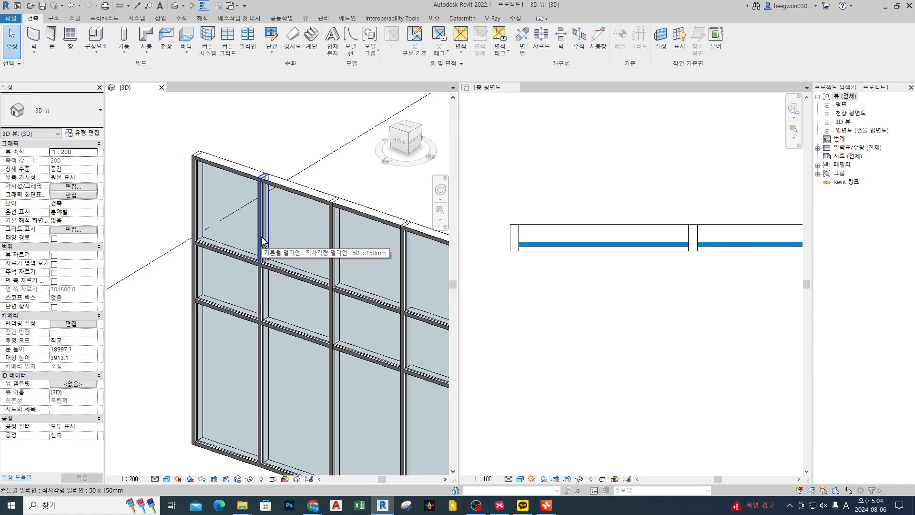
Step: Switch the 3D view to hidden line display, select the vertical grid line between the first two bays, circle it in red and clear the mark
{"action": "left_click", "coordinate": [261, 236]}
{"action": "left_click_drag", "start_coordinate": [264, 281], "coordinate": [262, 336]}
{"action": "key", "text": "Escape"}
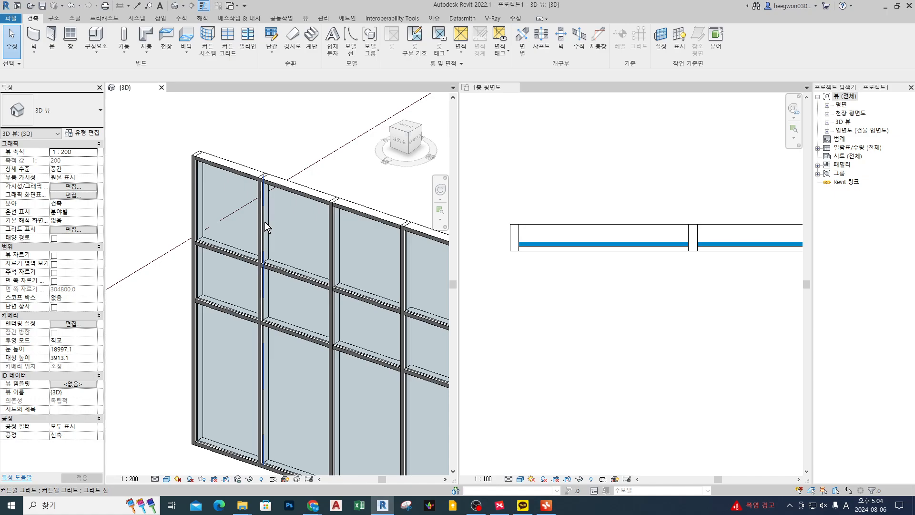
{"action": "key", "text": "h"}
{"action": "key", "text": "l"}
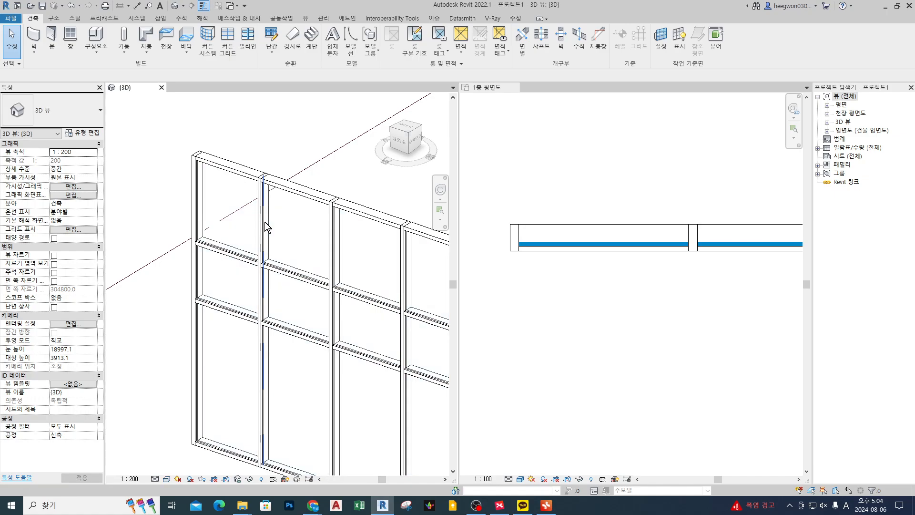
{"action": "left_click", "coordinate": [264, 221]}
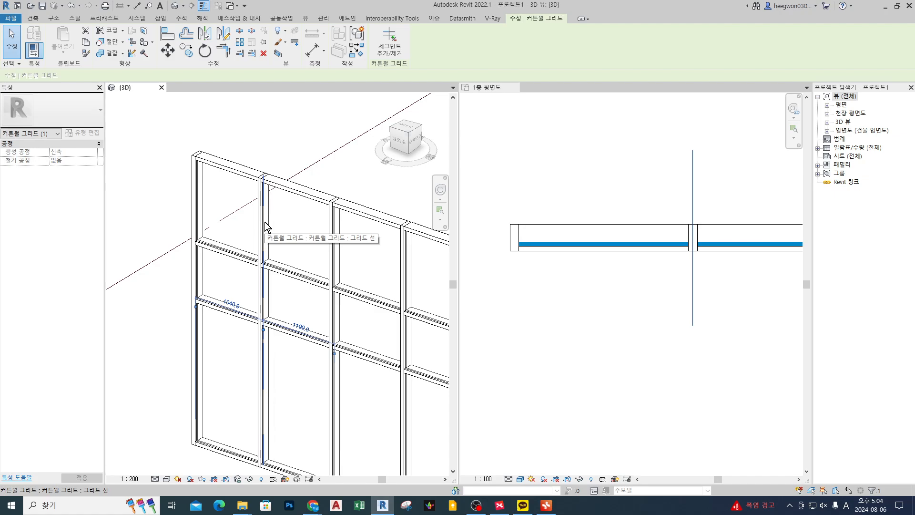
{"action": "left_click_drag", "start_coordinate": [282, 248], "coordinate": [288, 239]}
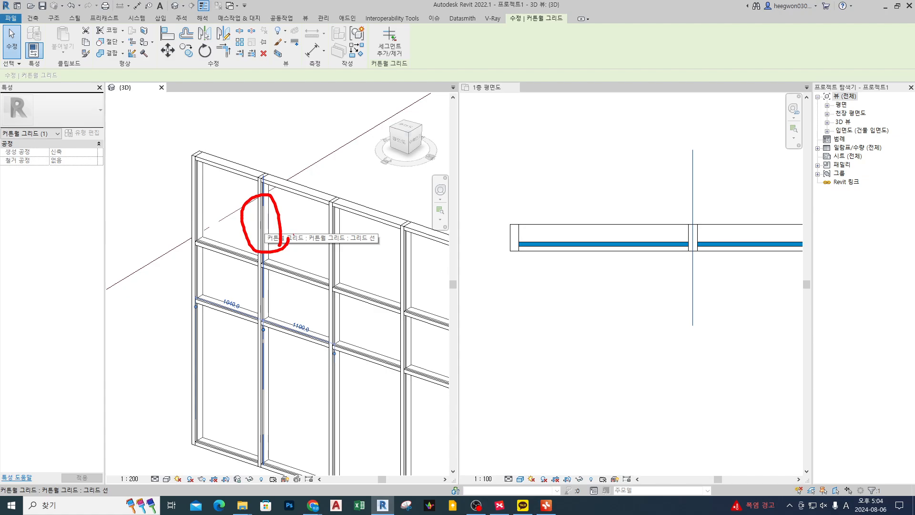
{"action": "key", "text": "Escape"}
Step: Handwrite 커튼월 in red above the wall in the 3D view
{"action": "key", "text": "ctrl+2"}
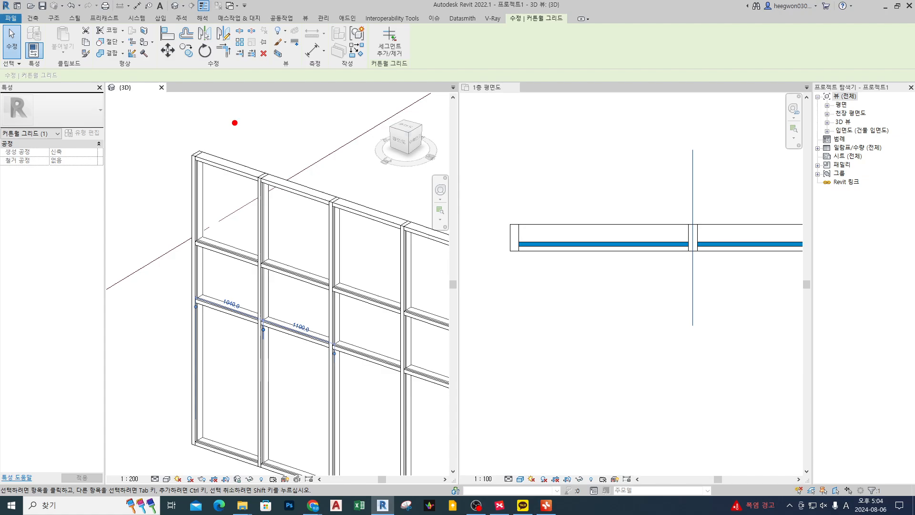
{"action": "mouse_move", "coordinate": [224, 102]}
{"action": "left_mouse_down"}
{"action": "mouse_move", "coordinate": [240, 129]}
{"action": "mouse_move", "coordinate": [274, 114]}
{"action": "left_mouse_up"}
{"action": "mouse_move", "coordinate": [274, 90]}
{"action": "left_mouse_down"}
{"action": "mouse_move", "coordinate": [275, 133]}
{"action": "mouse_move", "coordinate": [305, 118]}
{"action": "left_mouse_up"}
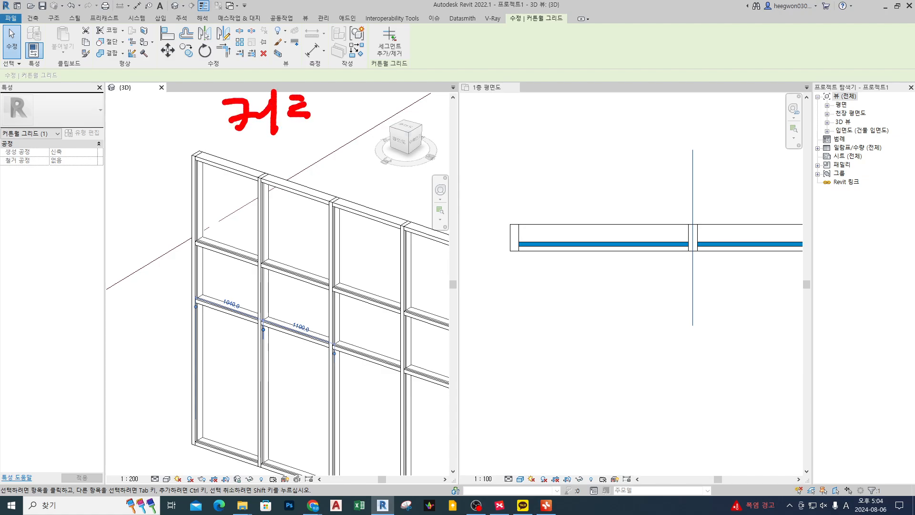
{"action": "left_click_drag", "start_coordinate": [258, 135], "coordinate": [308, 128]}
{"action": "left_click_drag", "start_coordinate": [289, 143], "coordinate": [319, 154]}
{"action": "left_click_drag", "start_coordinate": [320, 101], "coordinate": [334, 109]}
{"action": "mouse_move", "coordinate": [312, 118]}
{"action": "left_mouse_down"}
{"action": "mouse_move", "coordinate": [336, 112]}
{"action": "mouse_move", "coordinate": [333, 133]}
{"action": "left_mouse_up"}
{"action": "mouse_move", "coordinate": [328, 106]}
{"action": "left_mouse_down"}
{"action": "mouse_move", "coordinate": [346, 112]}
{"action": "mouse_move", "coordinate": [346, 133]}
{"action": "left_mouse_up"}
{"action": "left_click_drag", "start_coordinate": [334, 135], "coordinate": [348, 160]}
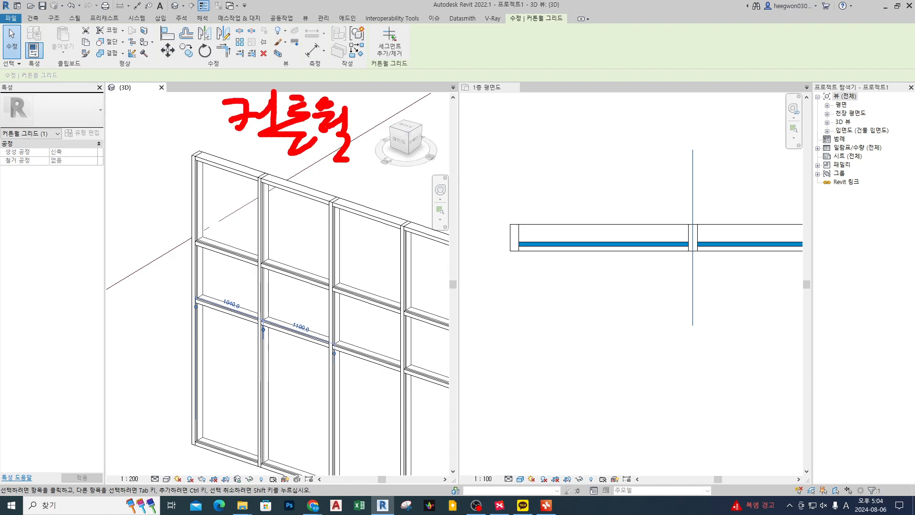
Step: Draw red arrows from 커튼월 and handwrite 그리드 and 패널 beside it as its components
{"action": "mouse_move", "coordinate": [372, 112]}
{"action": "left_mouse_down"}
{"action": "mouse_move", "coordinate": [403, 107]}
{"action": "mouse_move", "coordinate": [412, 118]}
{"action": "left_mouse_up"}
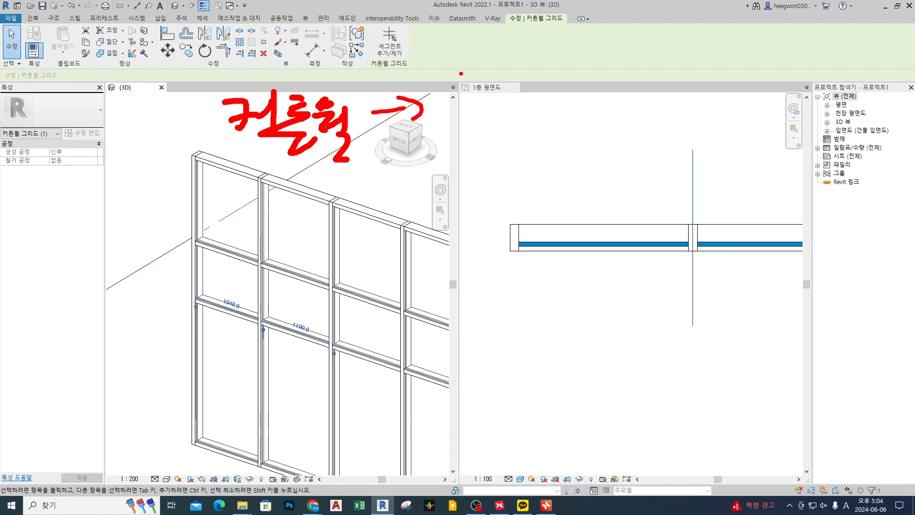
{"action": "mouse_move", "coordinate": [453, 76]}
{"action": "left_mouse_down"}
{"action": "mouse_move", "coordinate": [477, 78]}
{"action": "mouse_move", "coordinate": [474, 102]}
{"action": "left_mouse_up"}
{"action": "left_click_drag", "start_coordinate": [461, 109], "coordinate": [513, 99]}
{"action": "mouse_move", "coordinate": [522, 77]}
{"action": "left_mouse_down"}
{"action": "mouse_move", "coordinate": [527, 110]}
{"action": "mouse_move", "coordinate": [551, 74]}
{"action": "left_mouse_up"}
{"action": "mouse_move", "coordinate": [541, 77]}
{"action": "left_mouse_down"}
{"action": "mouse_move", "coordinate": [543, 97]}
{"action": "mouse_move", "coordinate": [552, 95]}
{"action": "left_mouse_up"}
{"action": "left_click_drag", "start_coordinate": [538, 113], "coordinate": [568, 112]}
{"action": "mouse_move", "coordinate": [381, 122]}
{"action": "left_mouse_down"}
{"action": "mouse_move", "coordinate": [384, 137]}
{"action": "mouse_move", "coordinate": [418, 163]}
{"action": "left_mouse_up"}
{"action": "mouse_move", "coordinate": [410, 147]}
{"action": "left_mouse_down"}
{"action": "mouse_move", "coordinate": [433, 162]}
{"action": "mouse_move", "coordinate": [490, 135]}
{"action": "left_mouse_up"}
{"action": "mouse_move", "coordinate": [478, 144]}
{"action": "left_mouse_down"}
{"action": "mouse_move", "coordinate": [487, 143]}
{"action": "mouse_move", "coordinate": [493, 166]}
{"action": "mouse_move", "coordinate": [519, 172]}
{"action": "left_mouse_up"}
{"action": "mouse_move", "coordinate": [526, 139]}
{"action": "left_mouse_down"}
{"action": "mouse_move", "coordinate": [565, 134]}
{"action": "mouse_move", "coordinate": [559, 186]}
{"action": "left_mouse_up"}
{"action": "left_click_drag", "start_coordinate": [518, 169], "coordinate": [561, 187]}
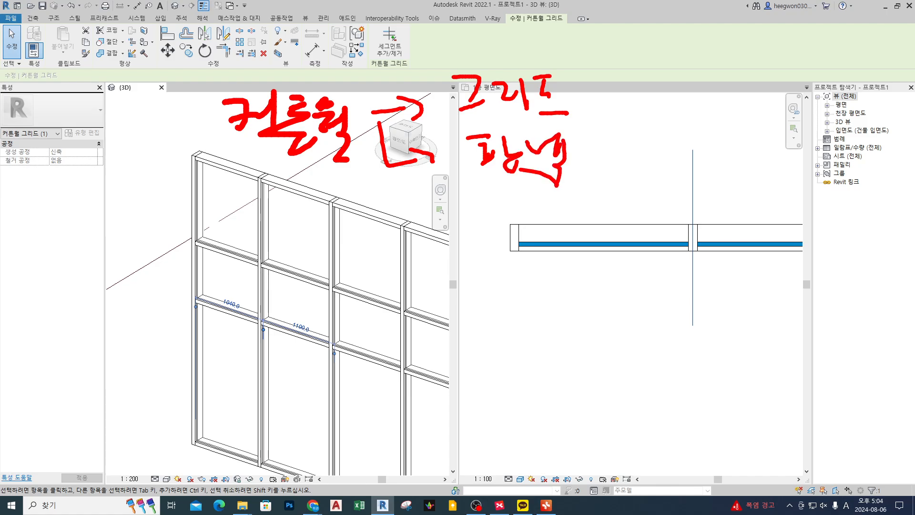
Step: Add an arrow to a handwritten 멀리언, frame the three component names with a red rectangle, and underline 커튼월
{"action": "left_click_drag", "start_coordinate": [390, 180], "coordinate": [450, 242]}
{"action": "left_click_drag", "start_coordinate": [428, 231], "coordinate": [482, 238]}
{"action": "mouse_move", "coordinate": [491, 228]}
{"action": "left_mouse_down"}
{"action": "mouse_move", "coordinate": [501, 250]}
{"action": "mouse_move", "coordinate": [529, 222]}
{"action": "left_mouse_up"}
{"action": "mouse_move", "coordinate": [511, 248]}
{"action": "left_mouse_down"}
{"action": "mouse_move", "coordinate": [531, 250]}
{"action": "mouse_move", "coordinate": [540, 267]}
{"action": "left_mouse_up"}
{"action": "left_click_drag", "start_coordinate": [550, 234], "coordinate": [570, 261]}
{"action": "left_click_drag", "start_coordinate": [577, 234], "coordinate": [579, 261]}
{"action": "mouse_move", "coordinate": [439, 40]}
{"action": "left_mouse_down"}
{"action": "mouse_move", "coordinate": [483, 250]}
{"action": "mouse_move", "coordinate": [582, 316]}
{"action": "mouse_move", "coordinate": [608, 309]}
{"action": "left_mouse_up"}
{"action": "left_click_drag", "start_coordinate": [217, 172], "coordinate": [343, 172]}
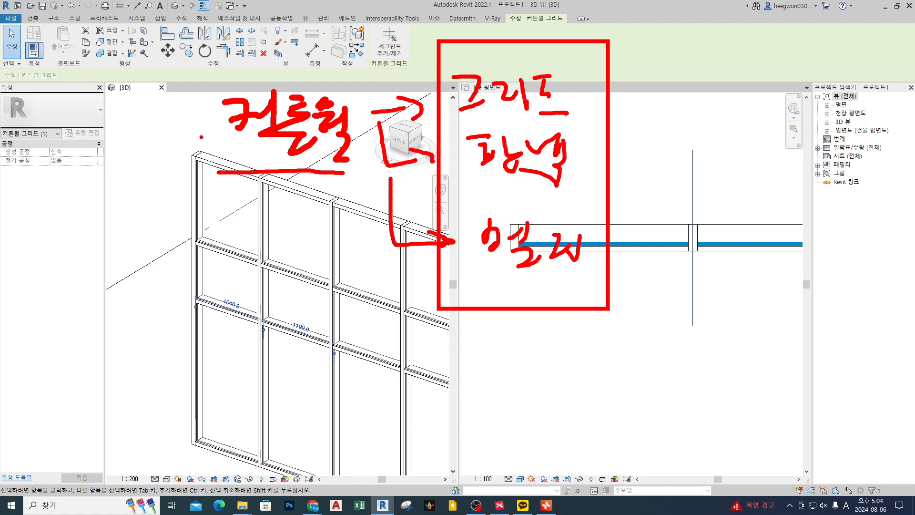
Step: Tick 커튼월, put a red cross beside 그리드, 패널 and 멀리언, and clear all the marks
{"action": "left_click_drag", "start_coordinate": [189, 127], "coordinate": [213, 111]}
{"action": "mouse_move", "coordinate": [583, 60]}
{"action": "left_mouse_down"}
{"action": "mouse_move", "coordinate": [569, 82]}
{"action": "mouse_move", "coordinate": [594, 89]}
{"action": "left_mouse_up"}
{"action": "left_click_drag", "start_coordinate": [595, 137], "coordinate": [568, 161]}
{"action": "left_click_drag", "start_coordinate": [568, 141], "coordinate": [602, 165]}
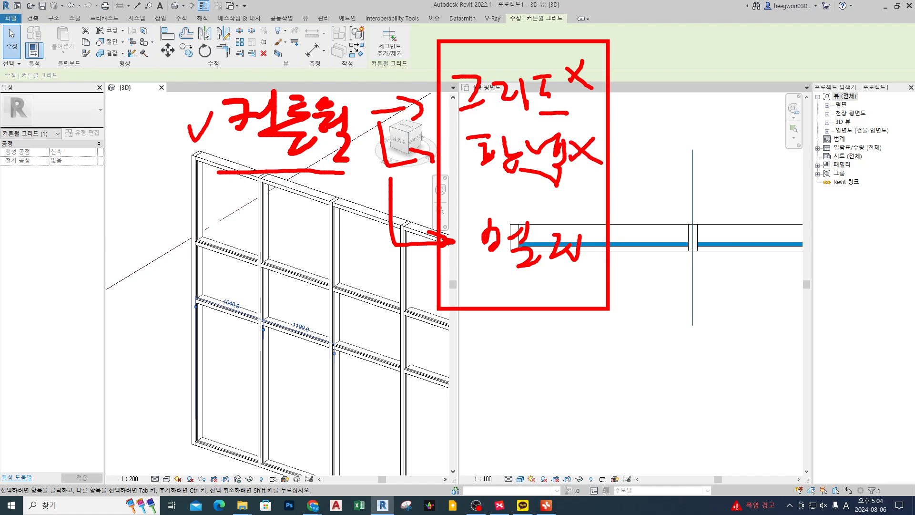
{"action": "left_click_drag", "start_coordinate": [631, 235], "coordinate": [612, 256]}
{"action": "left_click_drag", "start_coordinate": [611, 236], "coordinate": [642, 258]}
{"action": "left_click_drag", "start_coordinate": [207, 153], "coordinate": [232, 142]}
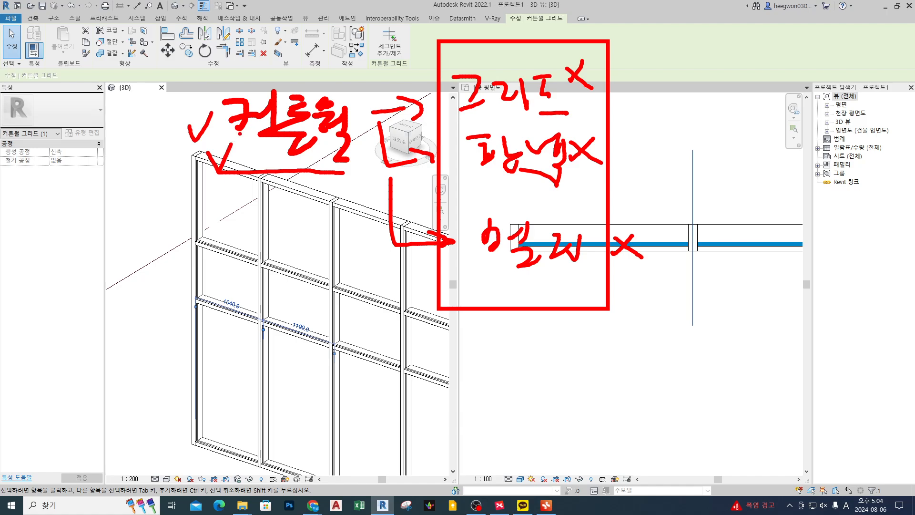
{"action": "key", "text": "Escape"}
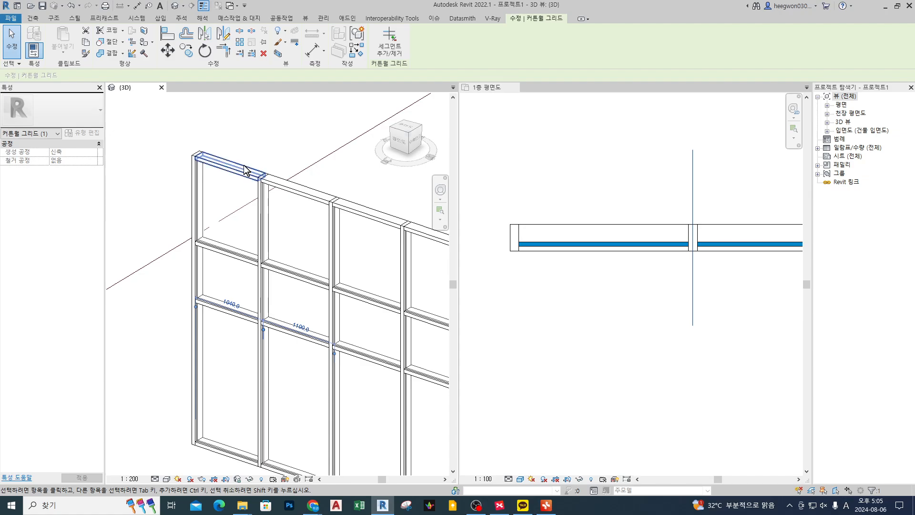
Step: Select the first bay's top mullion in 3D, and try to move its bottom mullion on its own in the floor plan
{"action": "left_click", "coordinate": [278, 183]}
{"action": "left_click", "coordinate": [296, 138]}
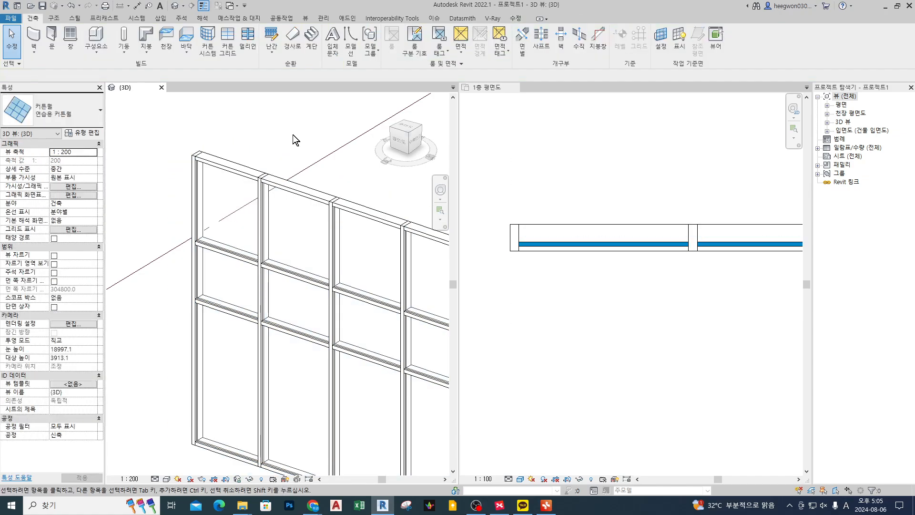
{"action": "key", "text": "Tab"}
{"action": "left_click", "coordinate": [239, 179]}
{"action": "left_click", "coordinate": [585, 253]}
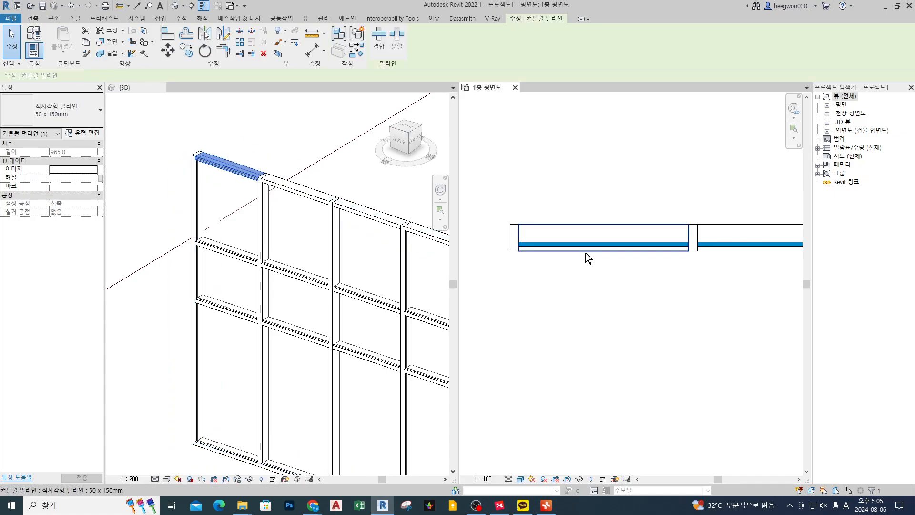
{"action": "left_click", "coordinate": [590, 225]}
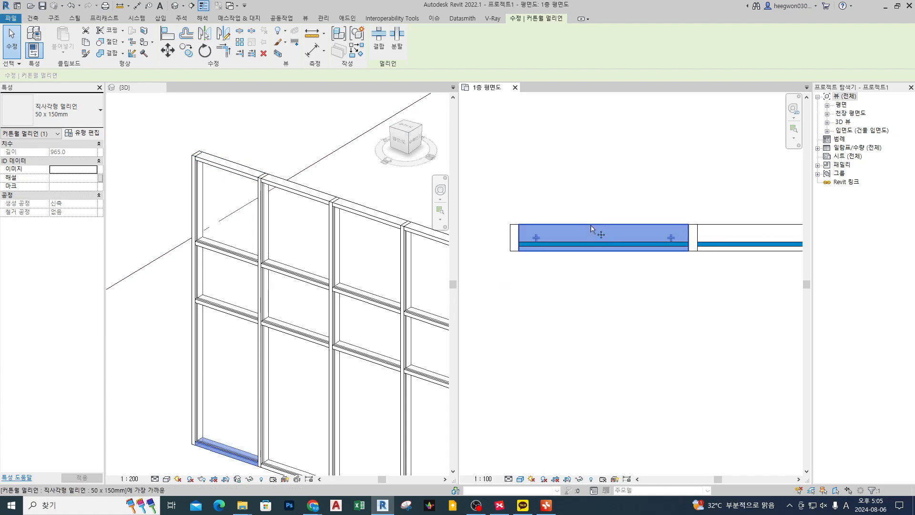
{"action": "key", "text": "m"}
{"action": "key", "text": "v"}
{"action": "key", "text": "Escape"}
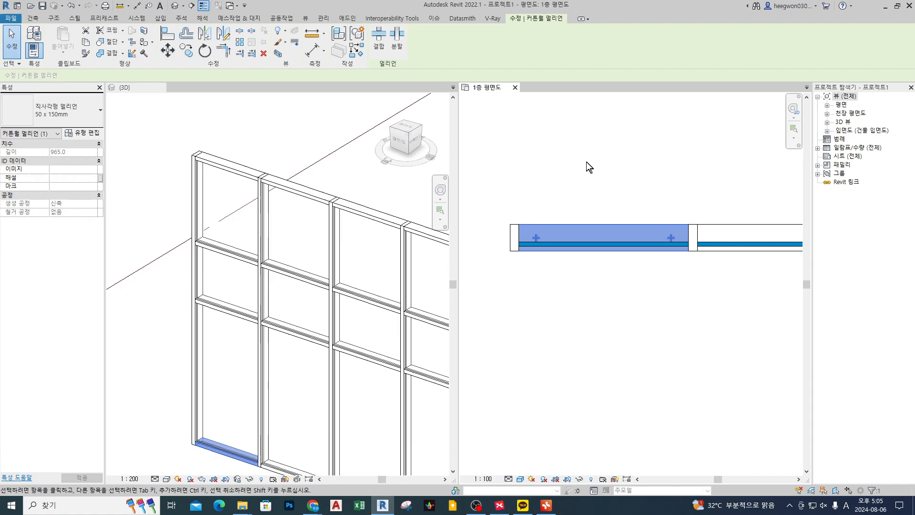
{"action": "key", "text": "Escape"}
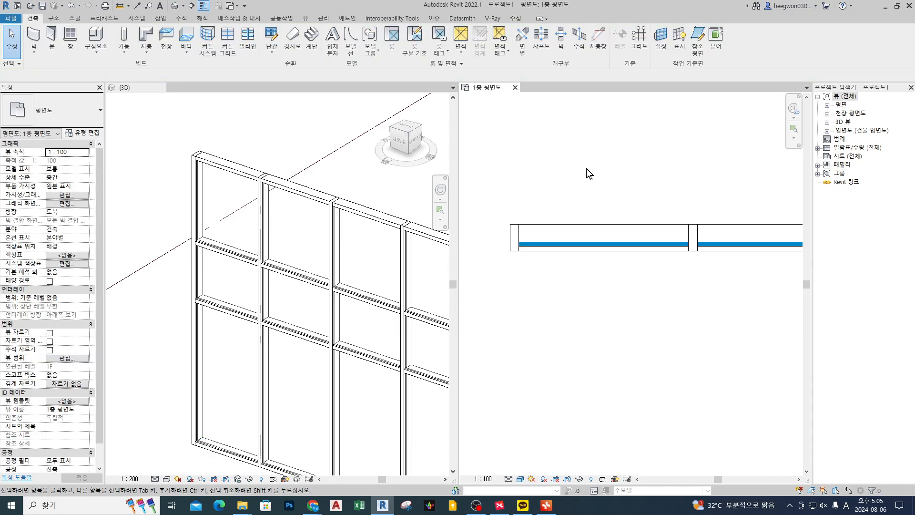
Step: Move the whole 연습용 커튼월 wall straight upward in the floor plan and clear the selection
{"action": "left_click", "coordinate": [602, 241]}
{"action": "key", "text": "m"}
{"action": "key", "text": "v"}
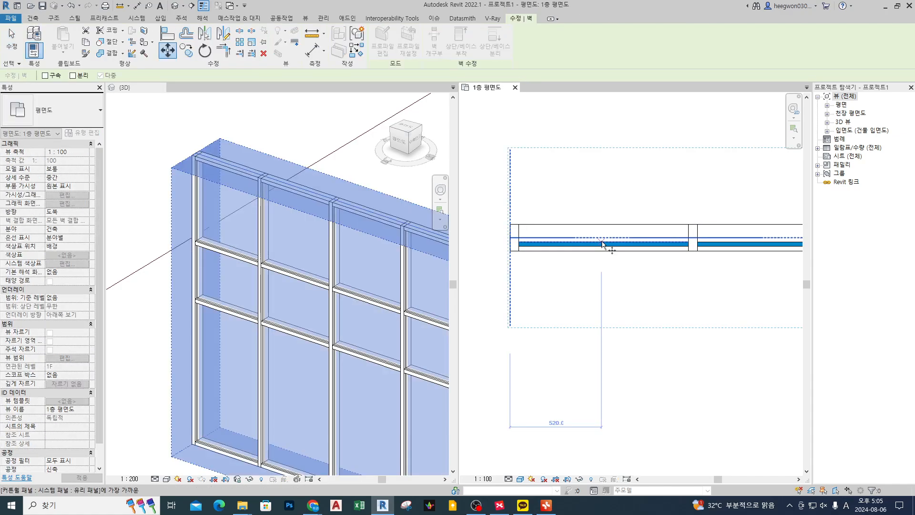
{"action": "left_click", "coordinate": [602, 241]}
{"action": "left_click", "coordinate": [602, 195]}
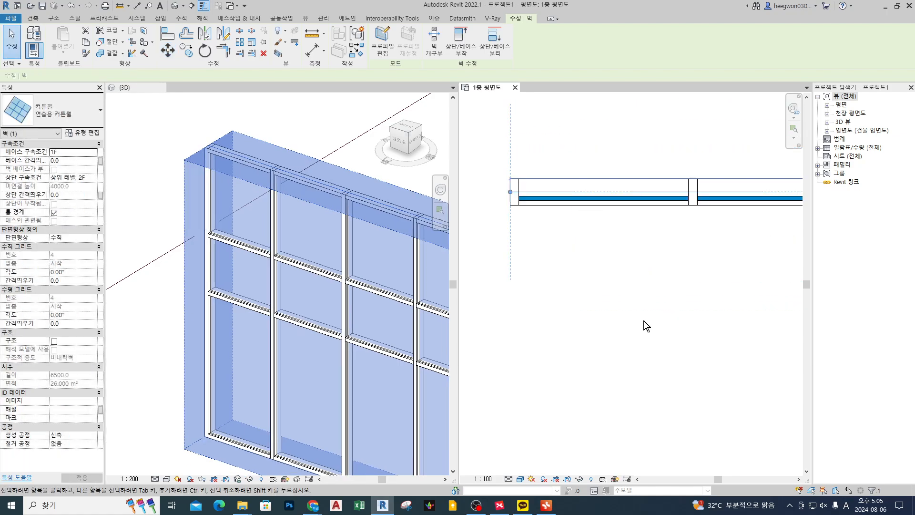
{"action": "left_click", "coordinate": [643, 321]}
{"action": "scroll", "coordinate": [612, 265], "scroll_direction": "down", "scroll_amount": 3}
{"action": "middle_click_drag", "start_coordinate": [612, 263], "coordinate": [581, 309]}
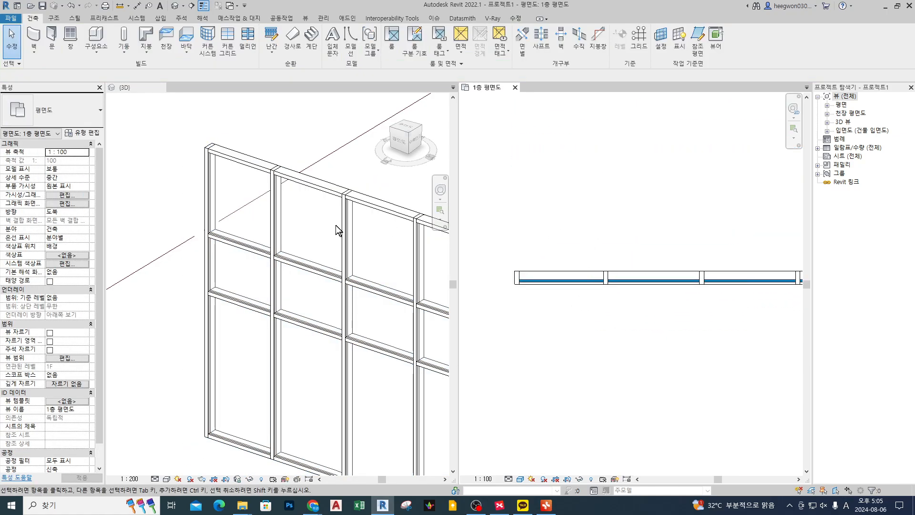
Step: Draw a 연습용 커튼월 wall about 3920 mm long in the floor plan, perpendicular to and below the existing wall's left end
{"action": "scroll", "coordinate": [219, 235], "scroll_direction": "down", "scroll_amount": 4}
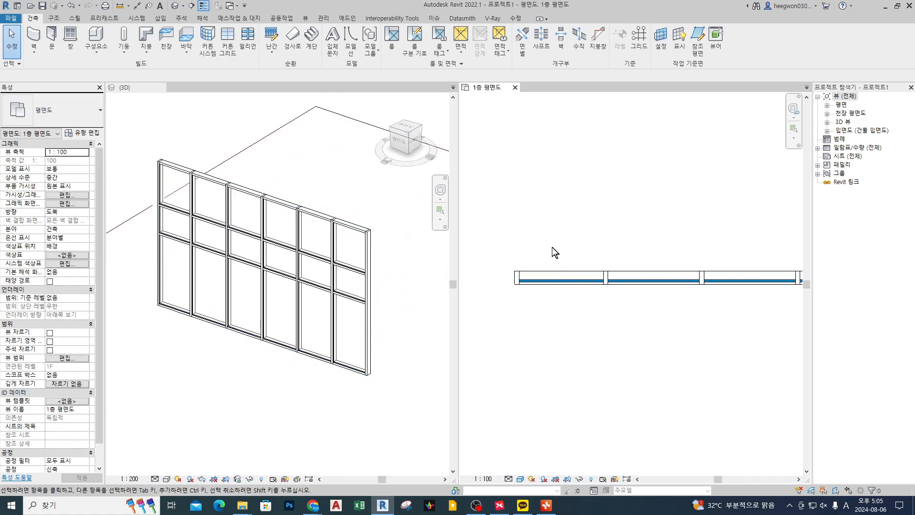
{"action": "left_click", "coordinate": [34, 38]}
{"action": "left_click", "coordinate": [67, 114]}
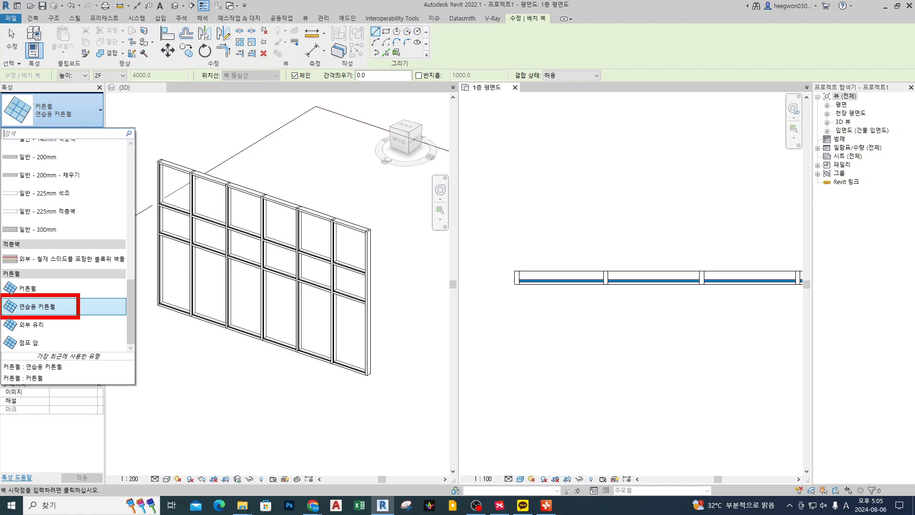
{"action": "left_click", "coordinate": [60, 306]}
{"action": "left_click", "coordinate": [65, 109]}
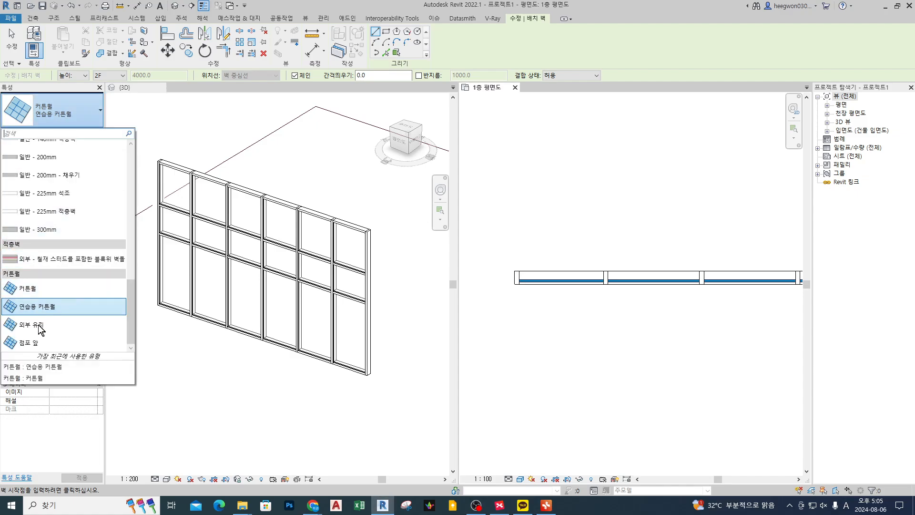
{"action": "left_click", "coordinate": [38, 307]}
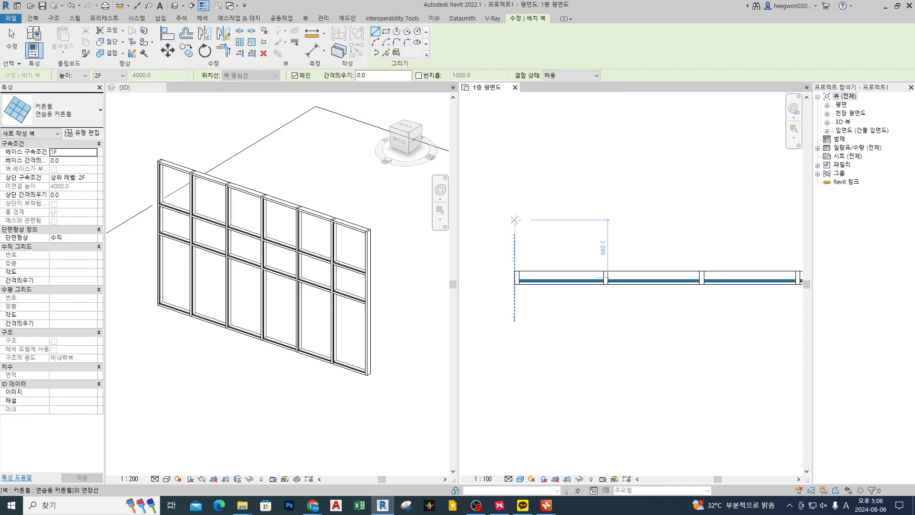
{"action": "left_click", "coordinate": [501, 328]}
{"action": "scroll", "coordinate": [543, 331], "scroll_direction": "down", "scroll_amount": 2}
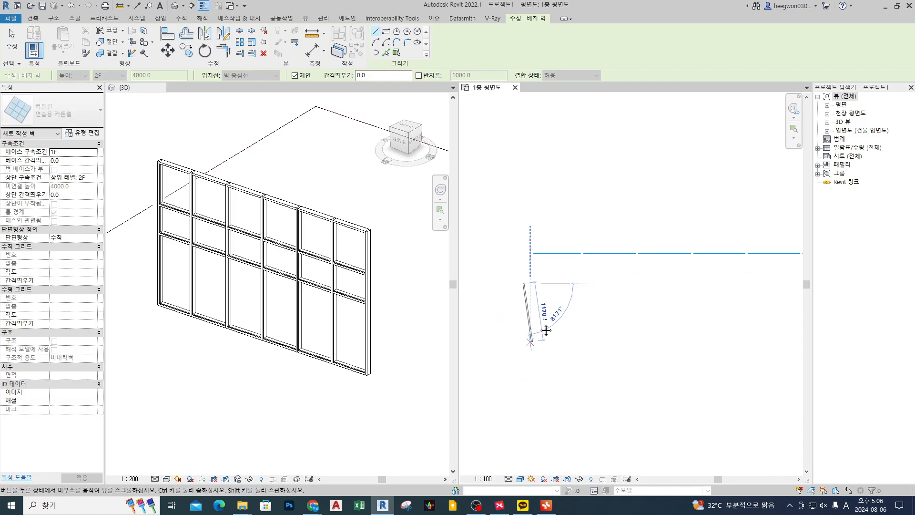
{"action": "left_click", "coordinate": [548, 423]}
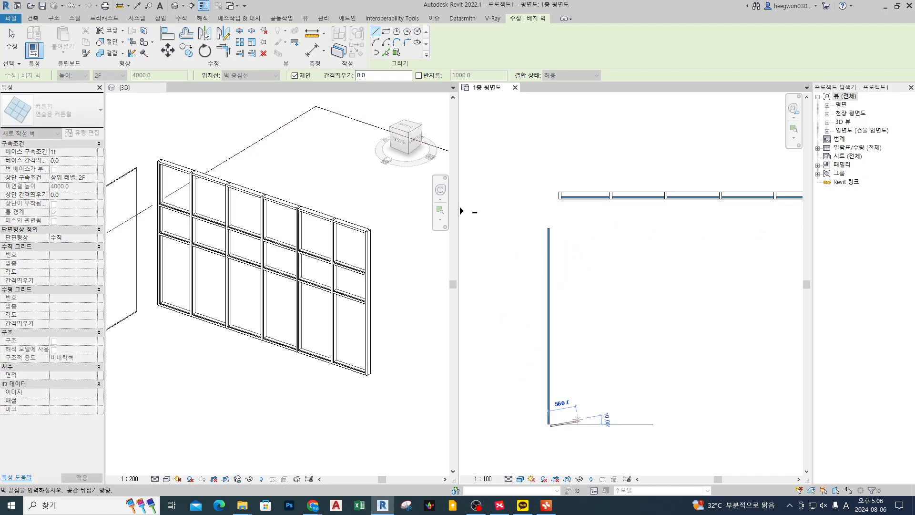
{"action": "key", "text": "Escape"}
{"action": "key", "text": "Escape"}
Step: Add three vertical curtain grid lines across all segments of the new wall in the 3D view
{"action": "scroll", "coordinate": [257, 252], "scroll_direction": "down", "scroll_amount": 5}
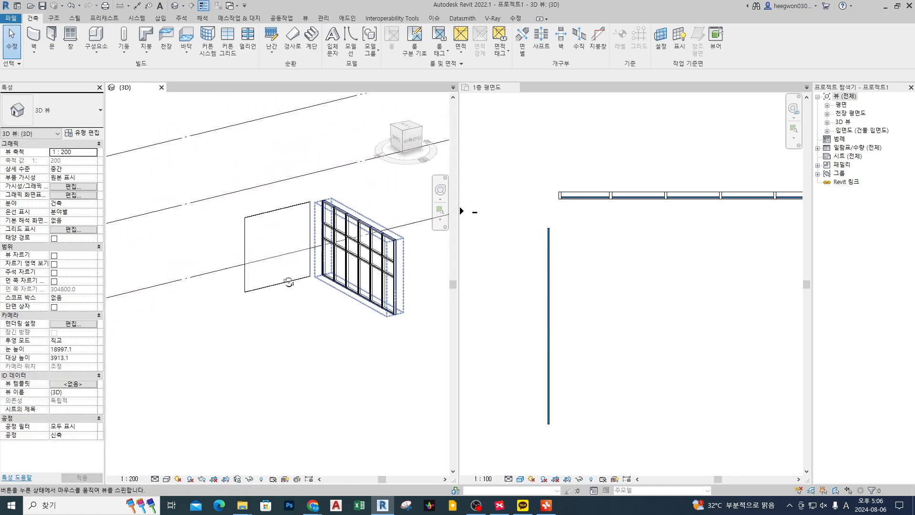
{"action": "left_click", "coordinate": [268, 237]}
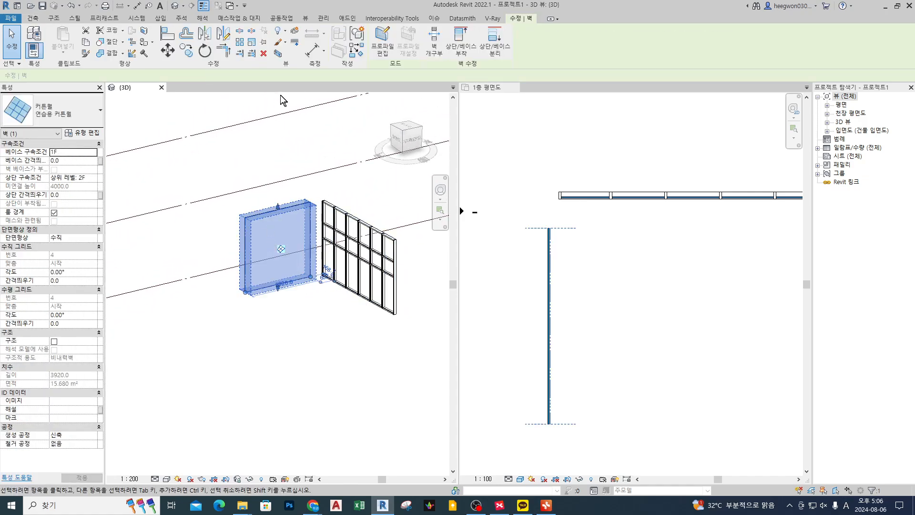
{"action": "key", "text": "Escape"}
{"action": "left_click", "coordinate": [226, 47]}
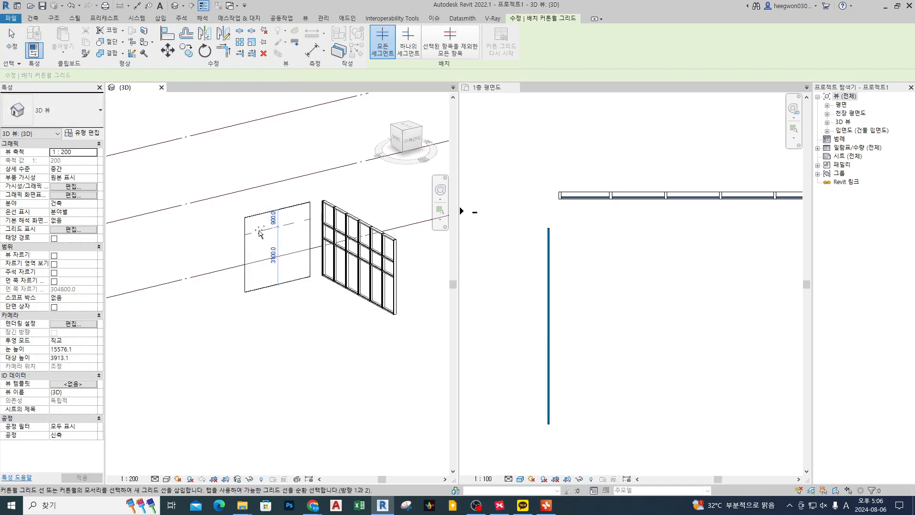
{"action": "left_click", "coordinate": [258, 222]}
{"action": "left_click", "coordinate": [275, 216]}
{"action": "left_click", "coordinate": [291, 211]}
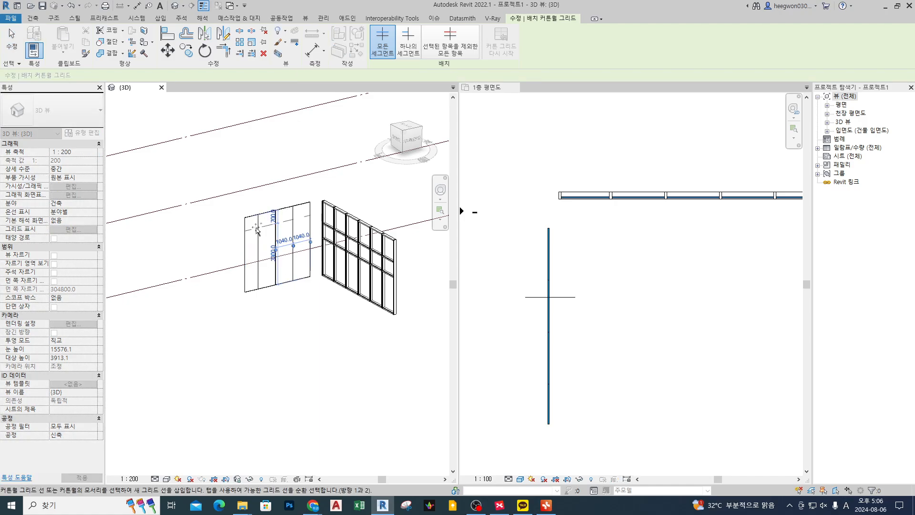
Step: Add five horizontal curtain grid lines to the new wall, two near its top, one between, and two near its bottom
{"action": "left_click", "coordinate": [256, 223]}
{"action": "left_click", "coordinate": [246, 229]}
{"action": "left_click", "coordinate": [245, 243]}
{"action": "left_click", "coordinate": [244, 274]}
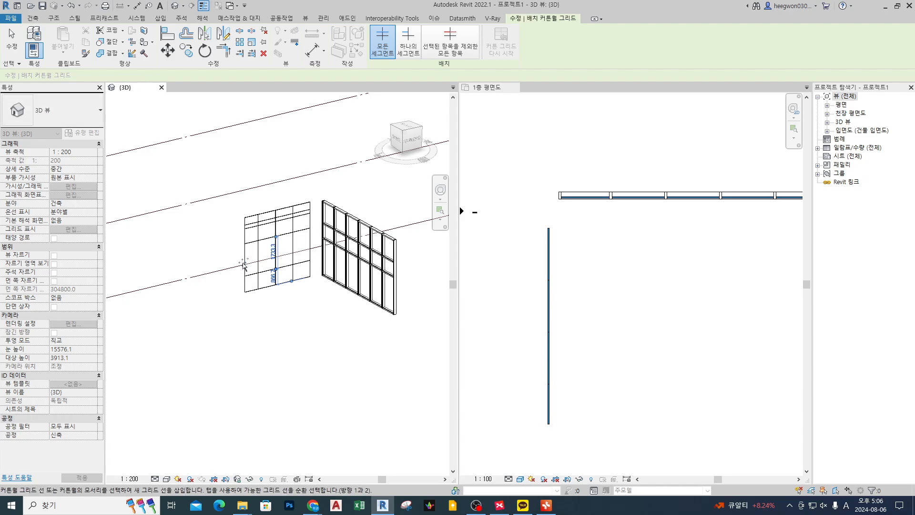
{"action": "scroll", "coordinate": [244, 269], "scroll_direction": "up", "scroll_amount": 2}
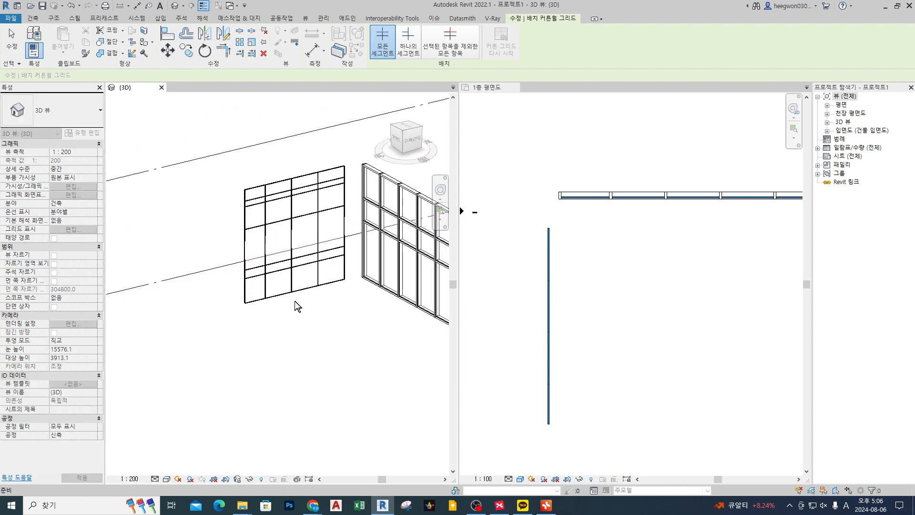
{"action": "key", "text": "Escape"}
Step: Place 50 x 150mm rectangular mullions on all grid lines of the new curtain wall
{"action": "scroll", "coordinate": [297, 195], "scroll_direction": "up", "scroll_amount": 2}
{"action": "left_click", "coordinate": [247, 39]}
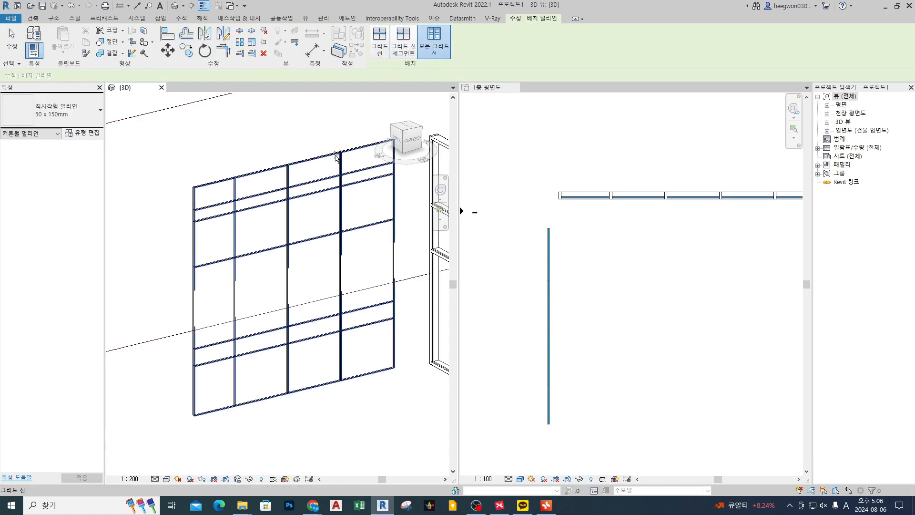
{"action": "left_click", "coordinate": [349, 261]}
{"action": "key", "text": "Escape"}
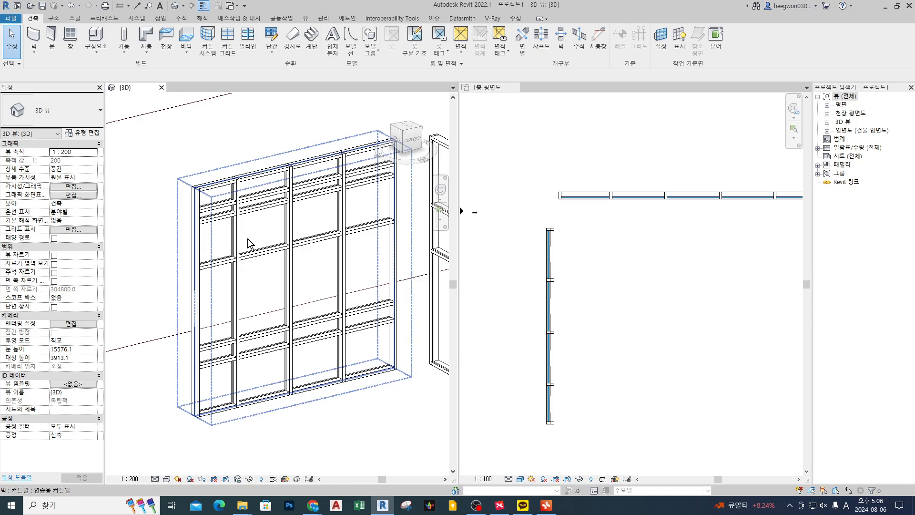
Step: Edit the first curtain wall's profile and sketch a diagonal line about 2400 mm long across its upper-right corner
{"action": "middle_click_drag", "start_coordinate": [289, 237], "coordinate": [232, 230]}
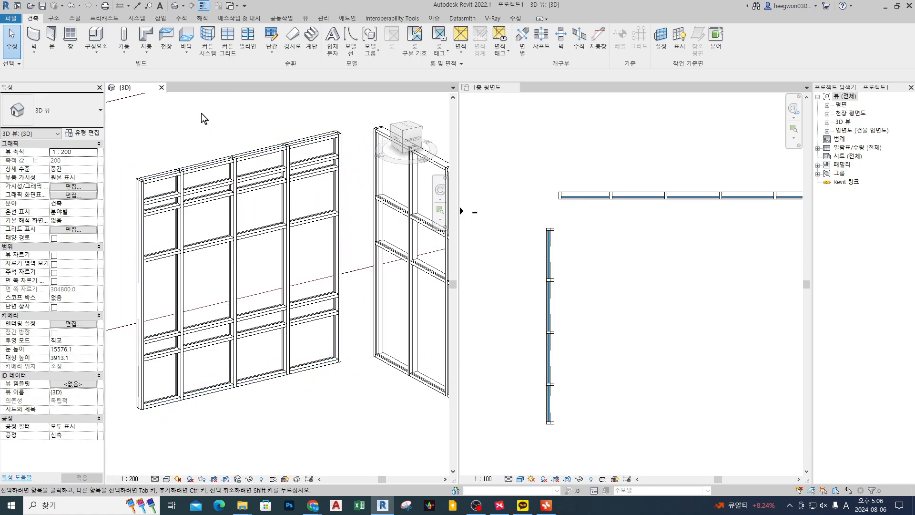
{"action": "middle_click_drag", "start_coordinate": [204, 119], "coordinate": [288, 332], "text": "shift"}
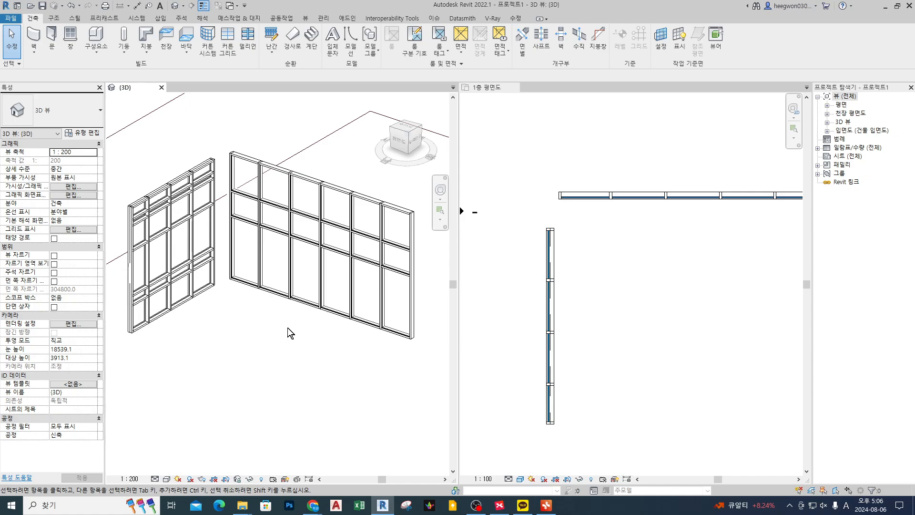
{"action": "left_click", "coordinate": [305, 266]}
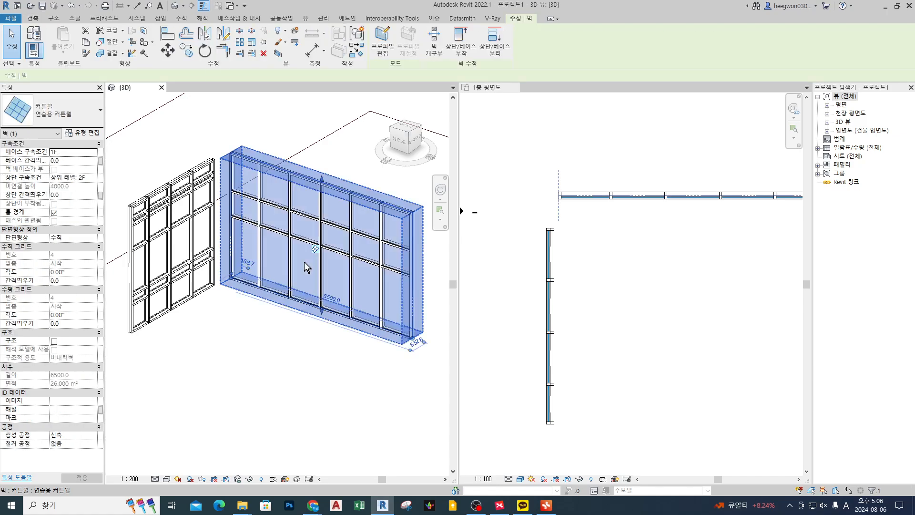
{"action": "left_click", "coordinate": [384, 48]}
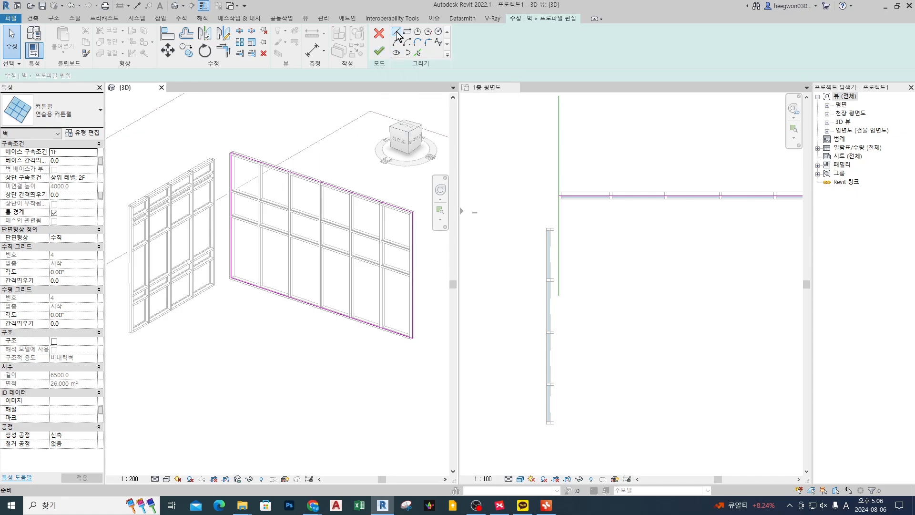
{"action": "left_click", "coordinate": [396, 31]}
{"action": "left_click", "coordinate": [365, 197]}
{"action": "left_click", "coordinate": [410, 271]}
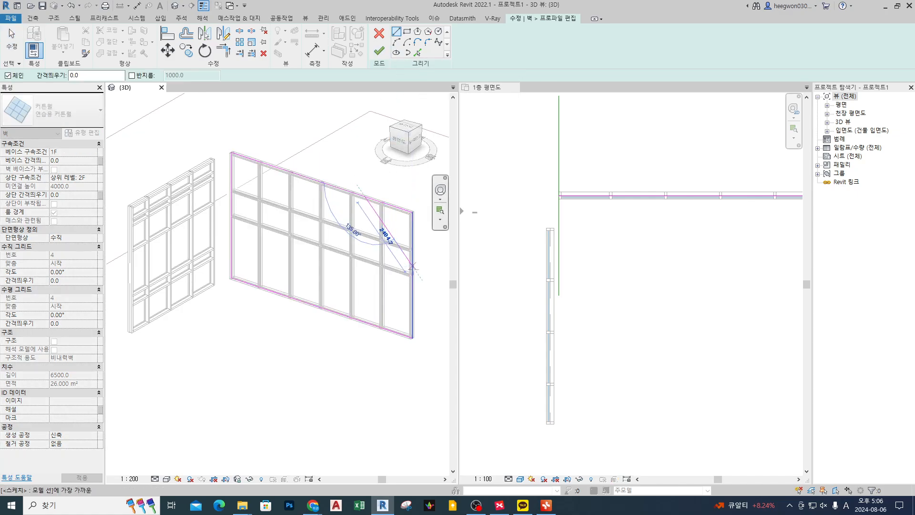
{"action": "key", "text": "Escape"}
{"action": "scroll", "coordinate": [406, 251], "scroll_direction": "up", "scroll_amount": 2}
{"action": "key", "text": "Escape"}
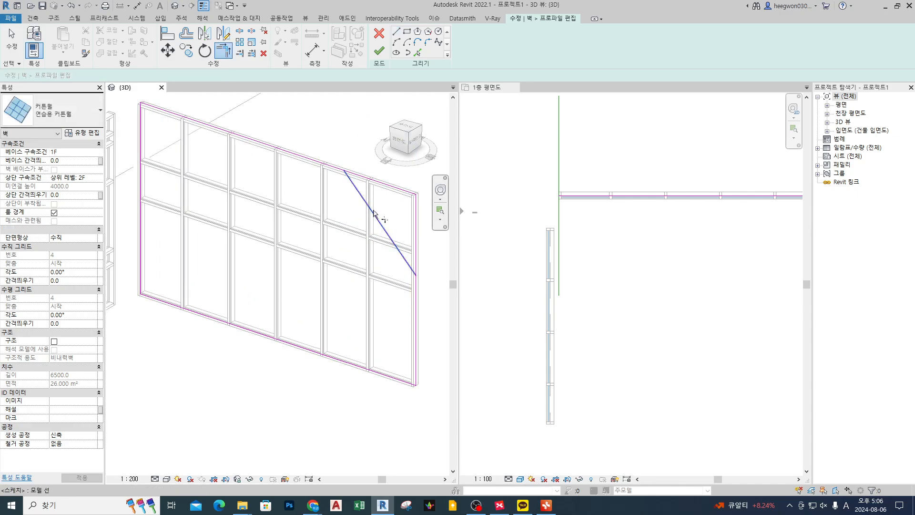
Step: Trim the top and right profile lines to the diagonal so the upper-right corner is cut off
{"action": "key", "text": "t"}
{"action": "key", "text": "r"}
{"action": "left_click", "coordinate": [391, 243]}
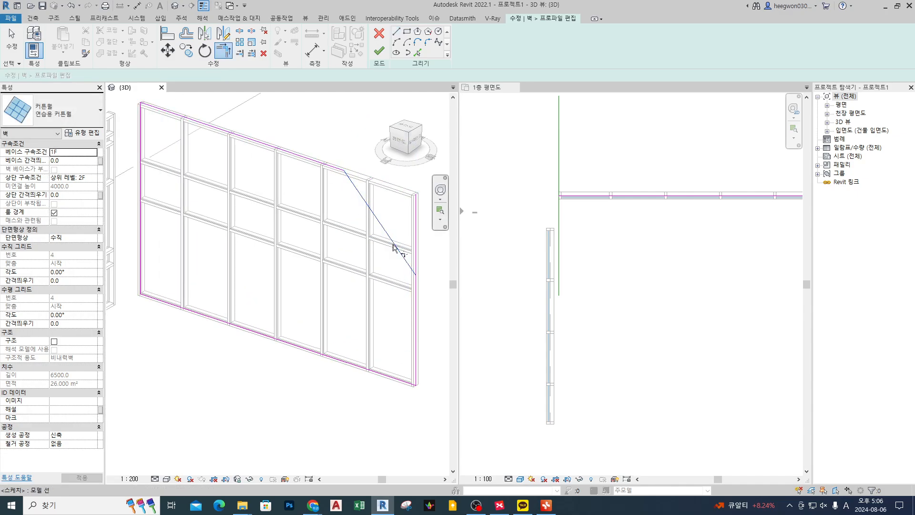
{"action": "left_click", "coordinate": [416, 301]}
{"action": "key", "text": "Escape"}
Step: Finish the profile edit, delete the mullions left outside the cut corner, and clear the selection
{"action": "left_click", "coordinate": [377, 51]}
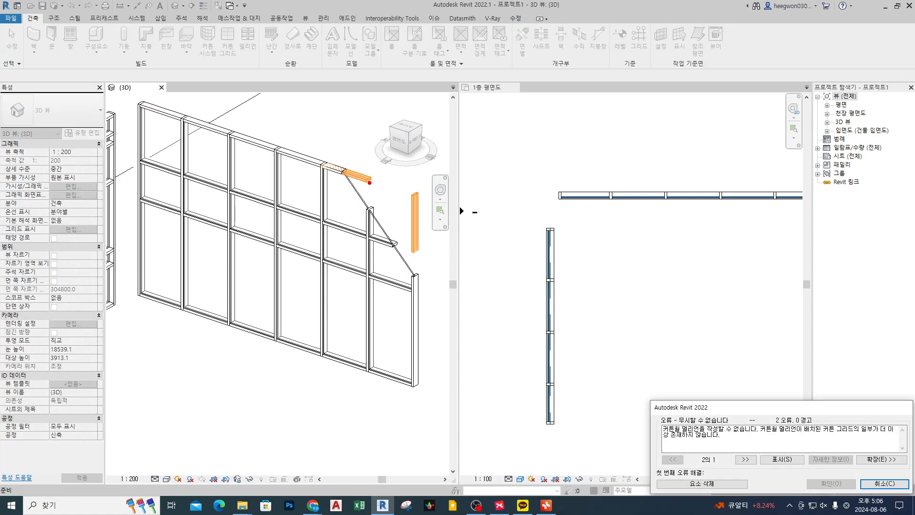
{"action": "left_click_drag", "start_coordinate": [370, 183], "coordinate": [351, 180]}
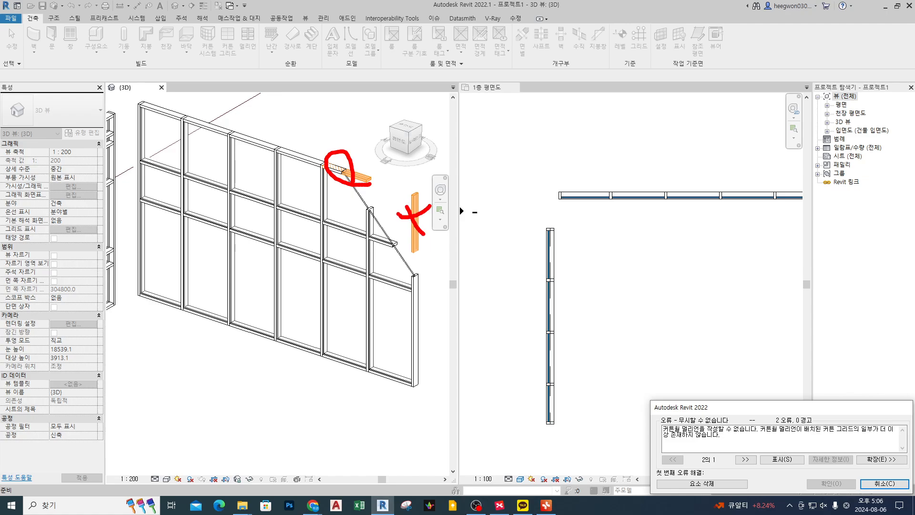
{"action": "key", "text": "Escape"}
{"action": "left_click", "coordinate": [725, 486]}
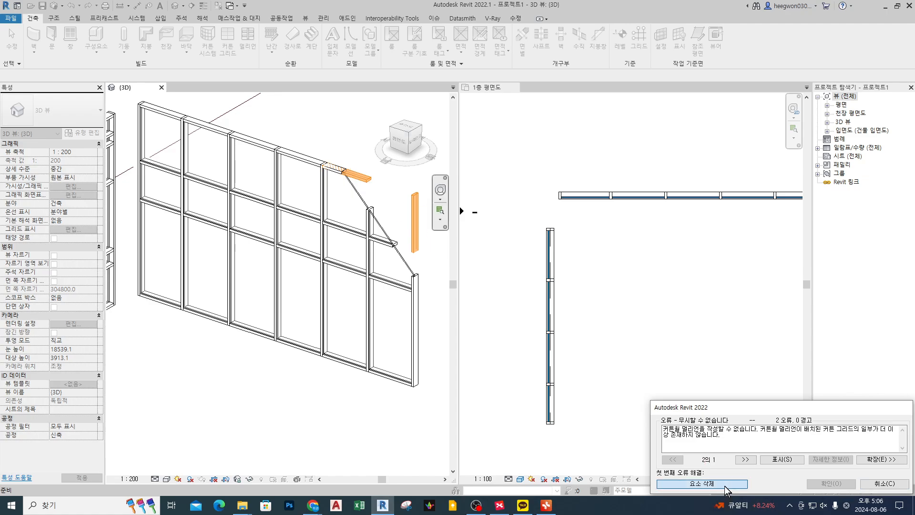
{"action": "middle_click_drag", "start_coordinate": [343, 306], "coordinate": [374, 300], "text": "shift"}
{"action": "left_click", "coordinate": [352, 422]}
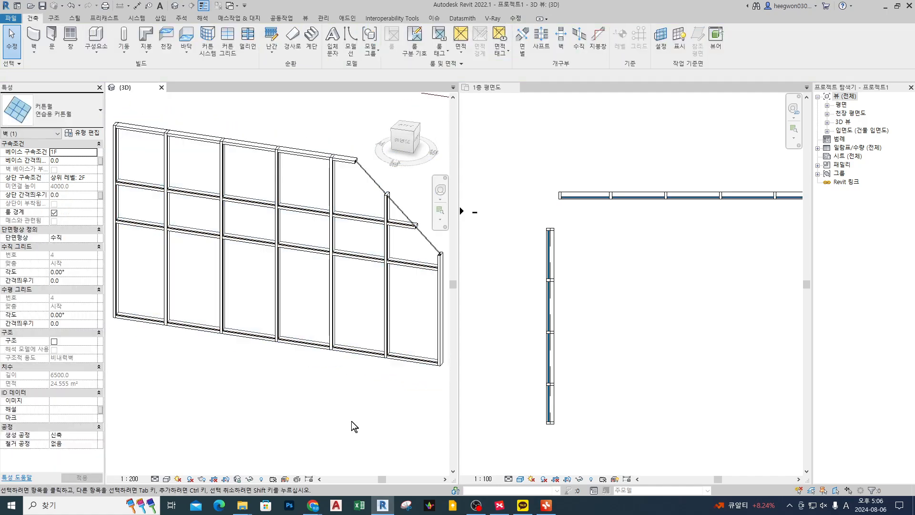
Step: Add 50 x 150mm rectangular mullions along the curtain wall's diagonal edge
{"action": "left_click", "coordinate": [243, 41]}
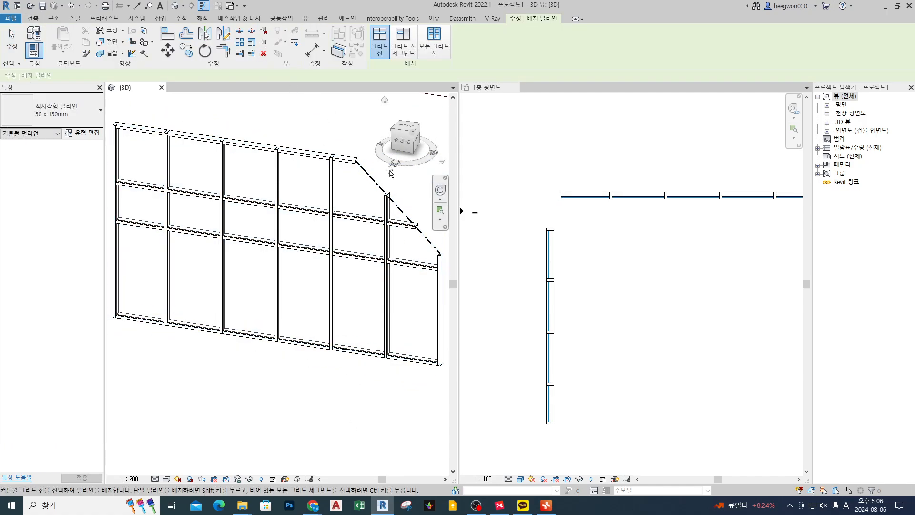
{"action": "left_click", "coordinate": [386, 194]}
{"action": "key", "text": "Escape"}
{"action": "key", "text": "Escape"}
{"action": "scroll", "coordinate": [358, 200], "scroll_direction": "up", "scroll_amount": 3}
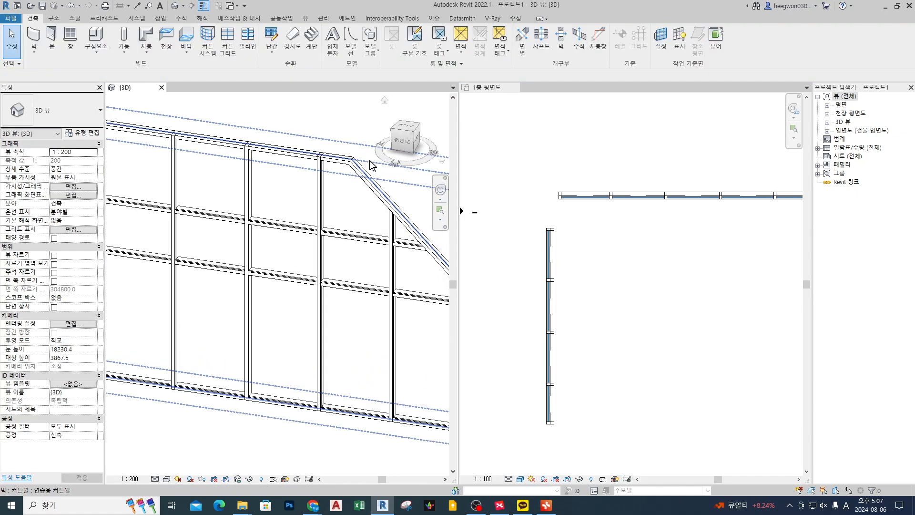
Step: Reopen the cut wall's profile and sketch a circle of about 1400 mm radius over its left bays
{"action": "left_click", "coordinate": [354, 213]}
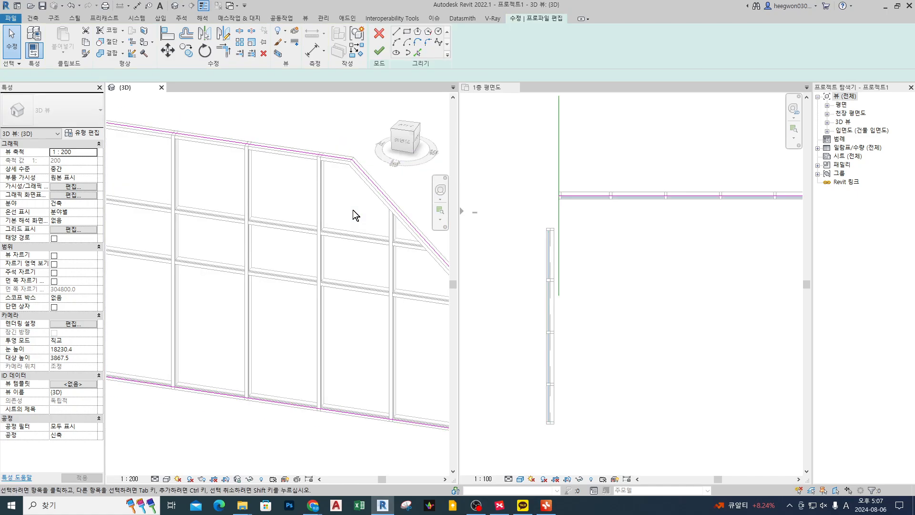
{"action": "left_click", "coordinate": [396, 36]}
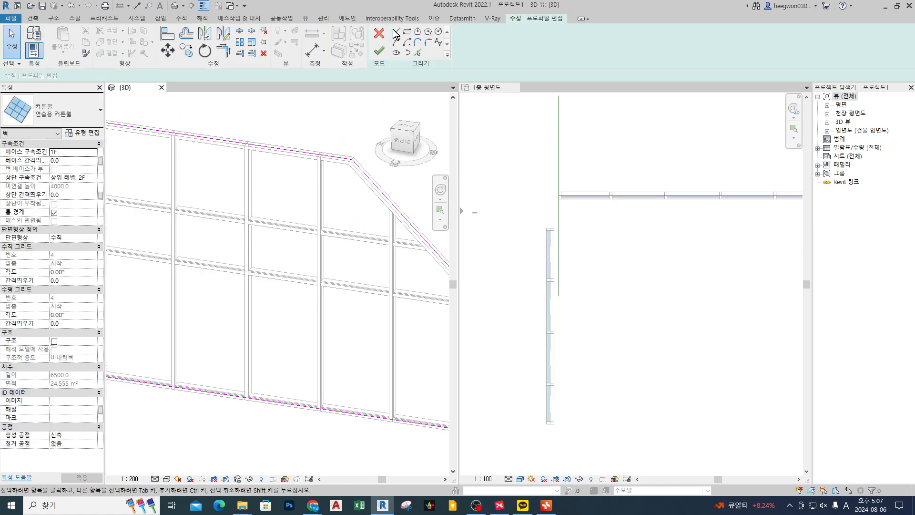
{"action": "left_click", "coordinate": [439, 36]}
{"action": "scroll", "coordinate": [274, 223], "scroll_direction": "down", "scroll_amount": 2}
{"action": "left_click", "coordinate": [206, 233]}
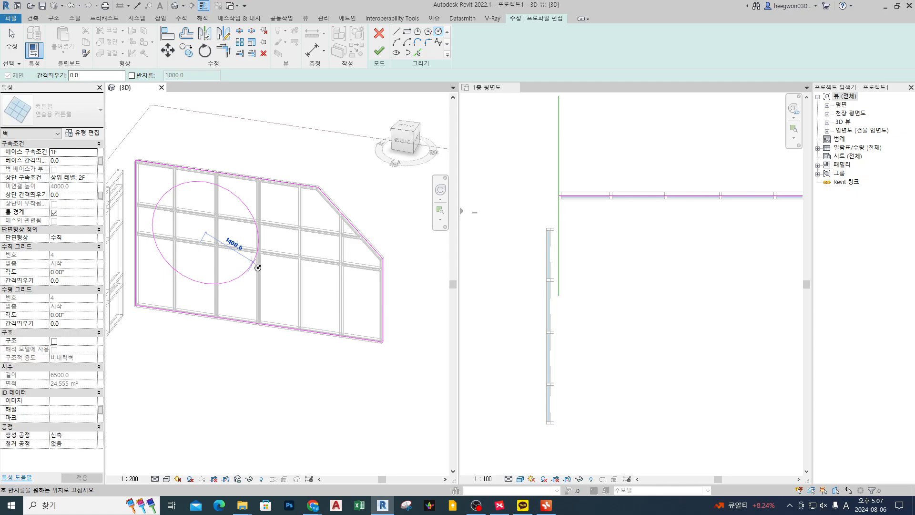
{"action": "left_click", "coordinate": [258, 267]}
{"action": "key", "text": "Escape"}
{"action": "key", "text": "Escape"}
Step: Mark the inside of the circle with a red cross and clear the mark
{"action": "scroll", "coordinate": [173, 204], "scroll_direction": "up", "scroll_amount": 2}
{"action": "middle_click_drag", "start_coordinate": [173, 205], "coordinate": [294, 232]}
{"action": "key", "text": "ctrl+2"}
{"action": "left_click_drag", "start_coordinate": [349, 244], "coordinate": [290, 276]}
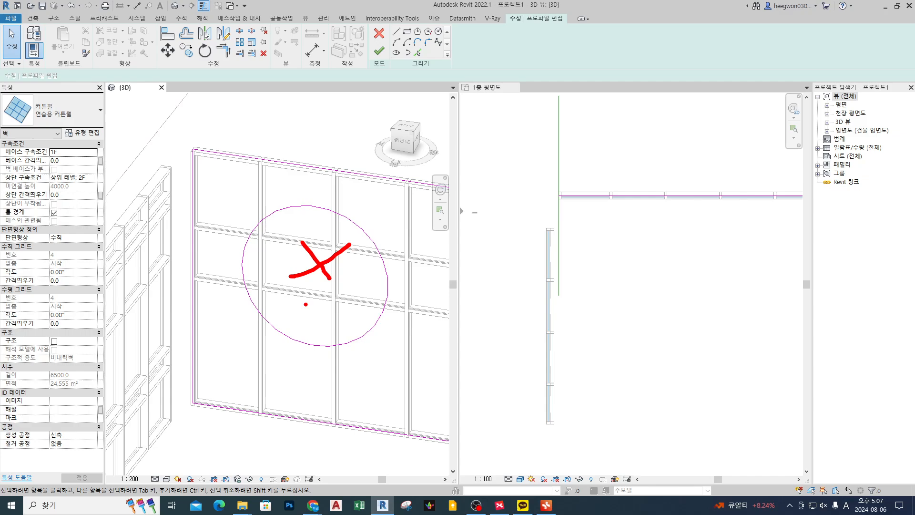
{"action": "key", "text": "Escape"}
Step: Finish the circular opening by deleting the conflicting mullions, then briefly mark the bare grid line above the opening in red
{"action": "left_click", "coordinate": [379, 51]}
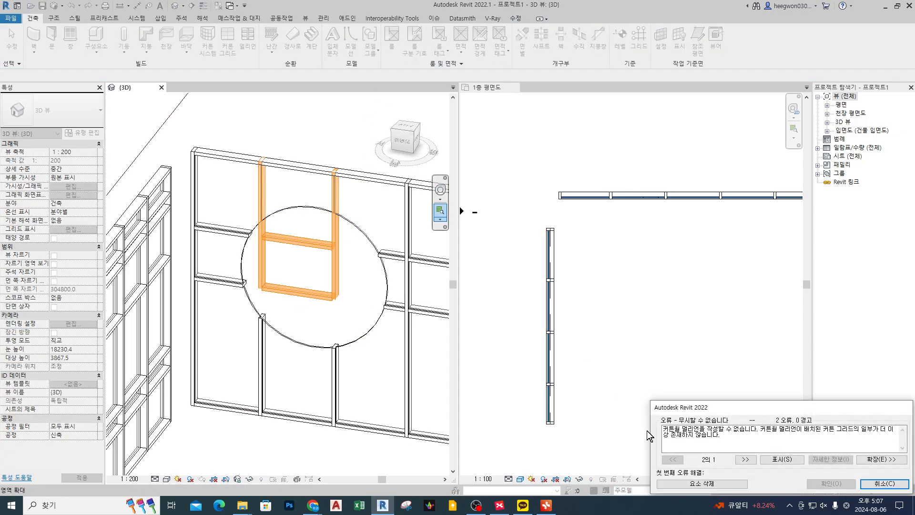
{"action": "left_click", "coordinate": [705, 483]}
{"action": "left_click", "coordinate": [296, 255]}
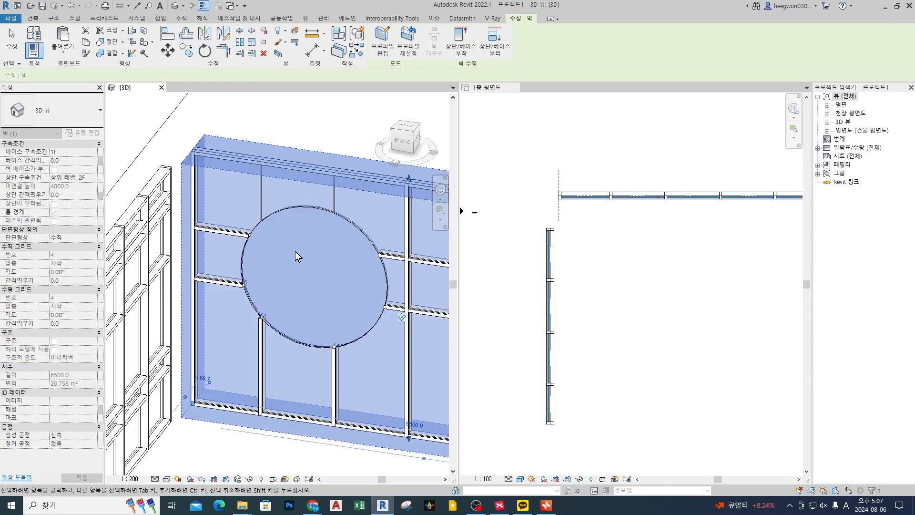
{"action": "left_click", "coordinate": [337, 133]}
{"action": "left_click_drag", "start_coordinate": [262, 163], "coordinate": [262, 201]}
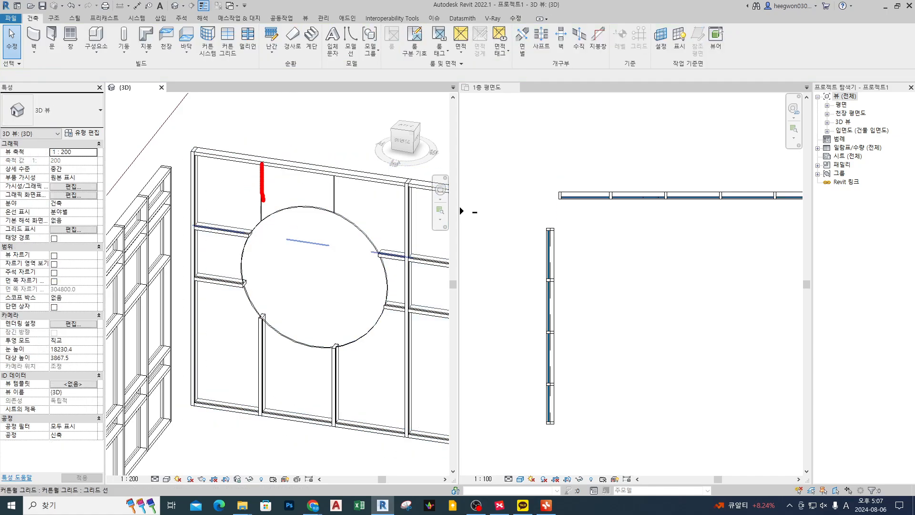
{"action": "key", "text": "Escape"}
{"action": "left_click", "coordinate": [357, 144]}
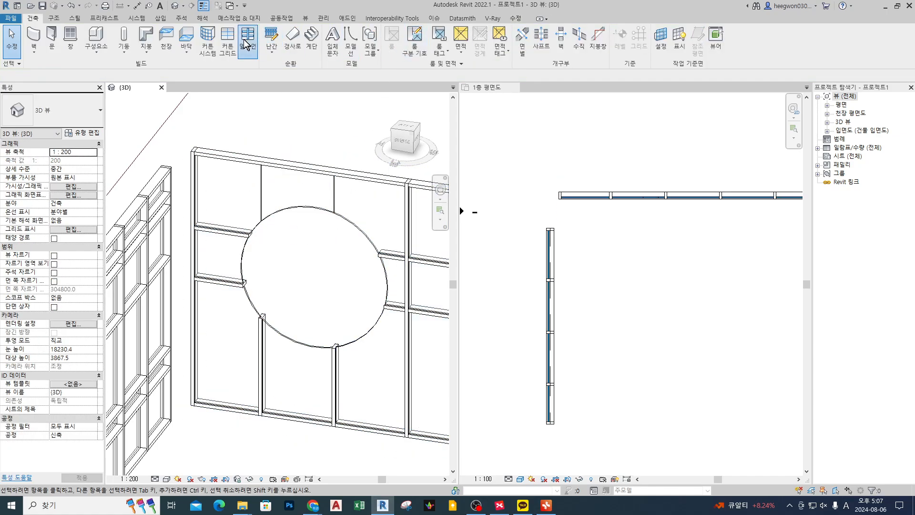
Step: Place 50 x 150mm rectangular mullions on all empty grid lines and around the circular opening
{"action": "left_click", "coordinate": [248, 42]}
{"action": "left_click", "coordinate": [433, 42]}
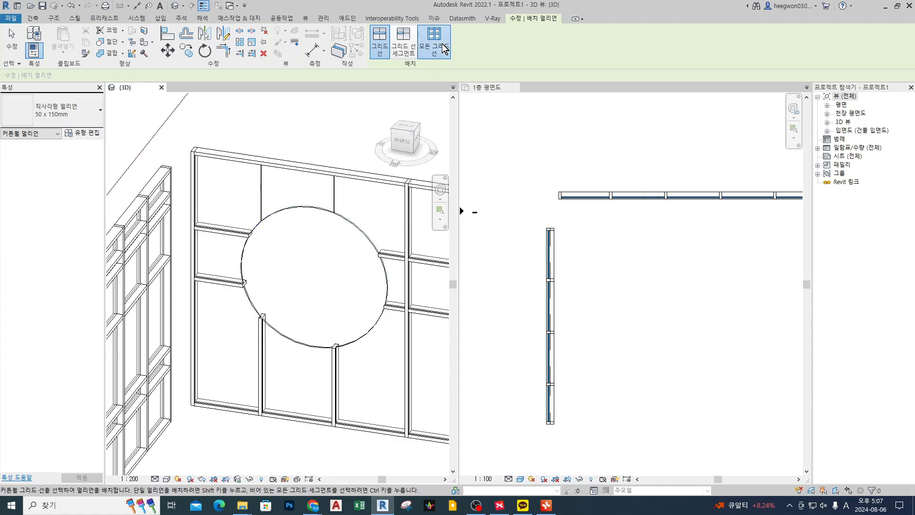
{"action": "left_click", "coordinate": [346, 210]}
{"action": "key", "text": "Escape"}
{"action": "scroll", "coordinate": [362, 402], "scroll_direction": "down", "scroll_amount": 5}
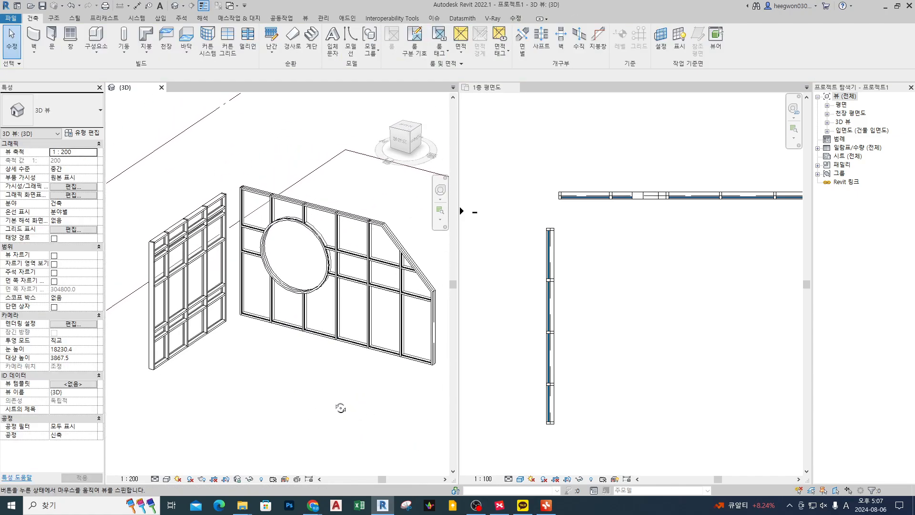
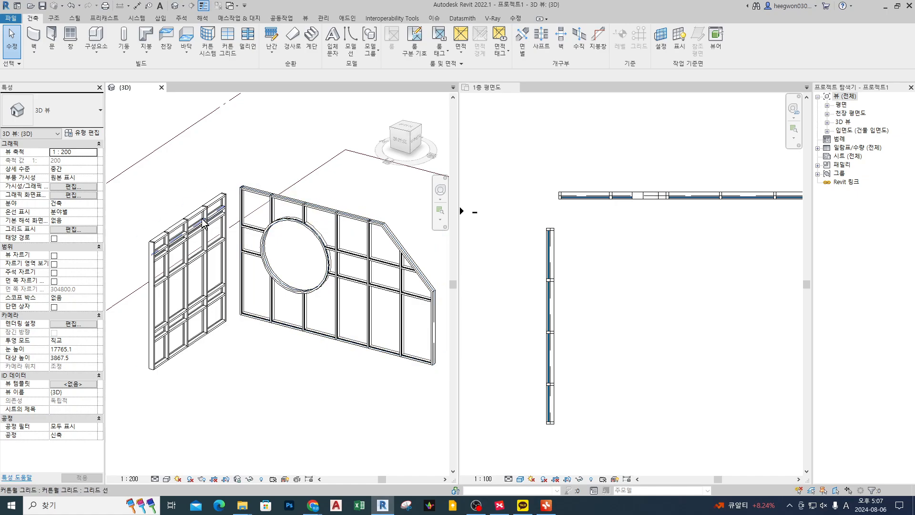
{"action": "scroll", "coordinate": [261, 169], "scroll_direction": "up", "scroll_amount": 4}
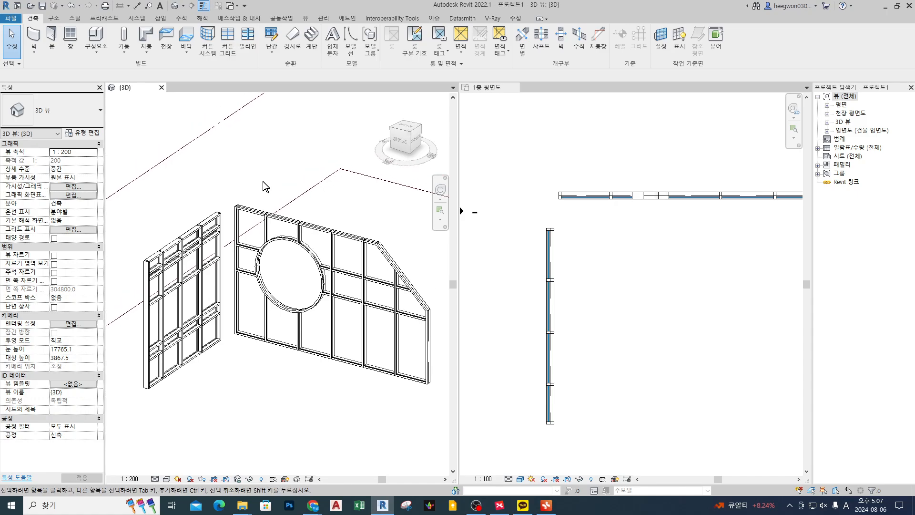
{"action": "scroll", "coordinate": [267, 160], "scroll_direction": "down", "scroll_amount": 3}
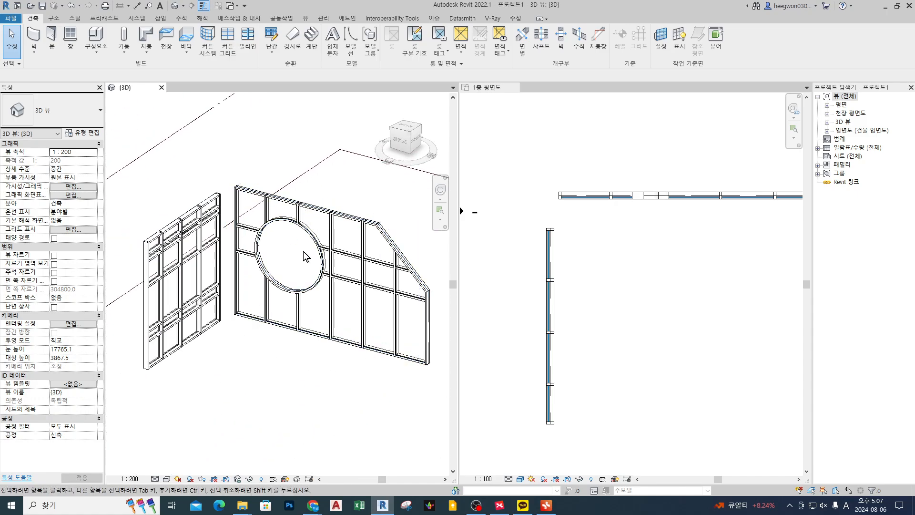